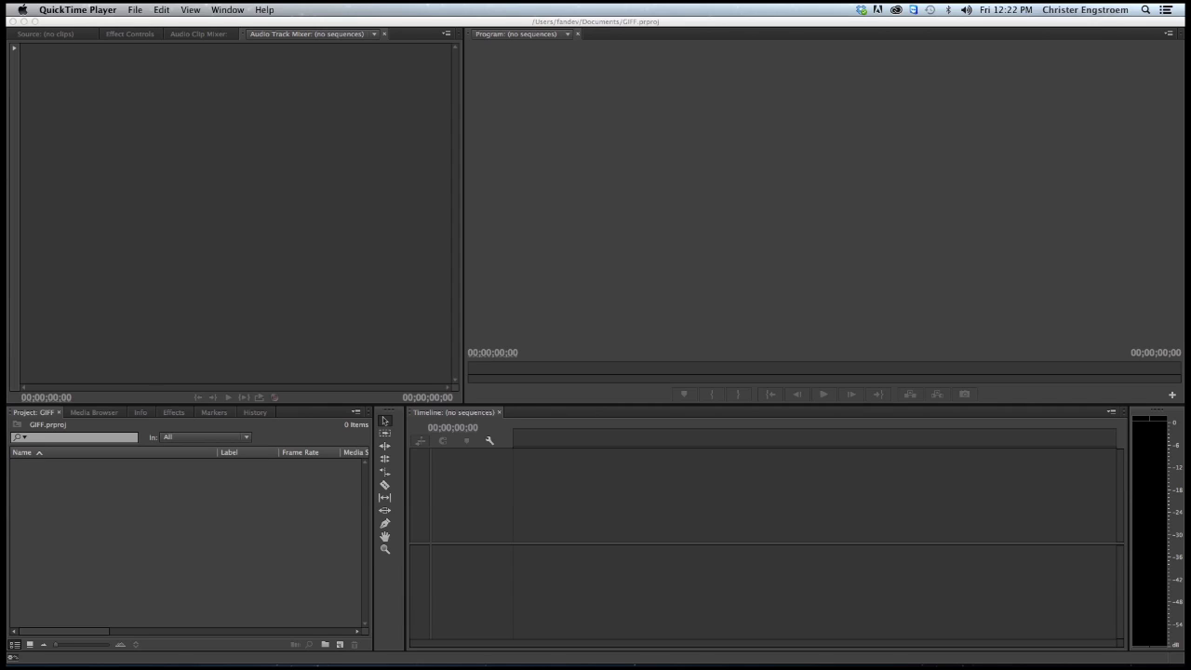
Start a new sequence from the Custom DCP Flat 24fps preset and review its Settings and Tracks tabs.
click(152, 119)
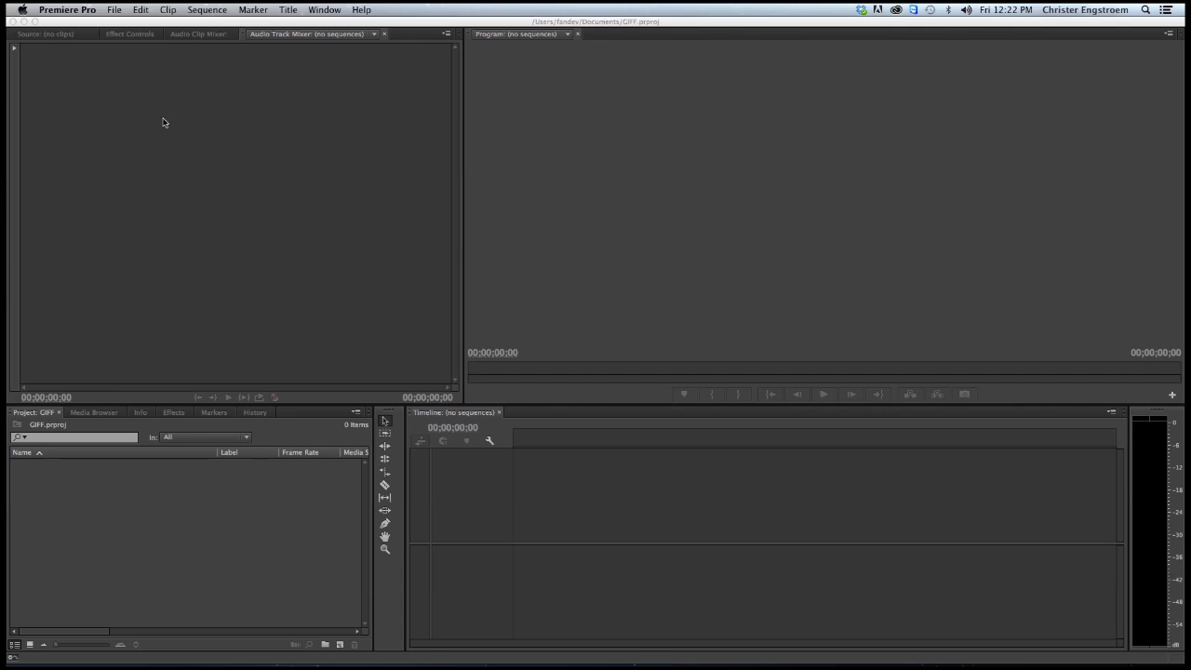
click(119, 12)
mouse_move(149, 26)
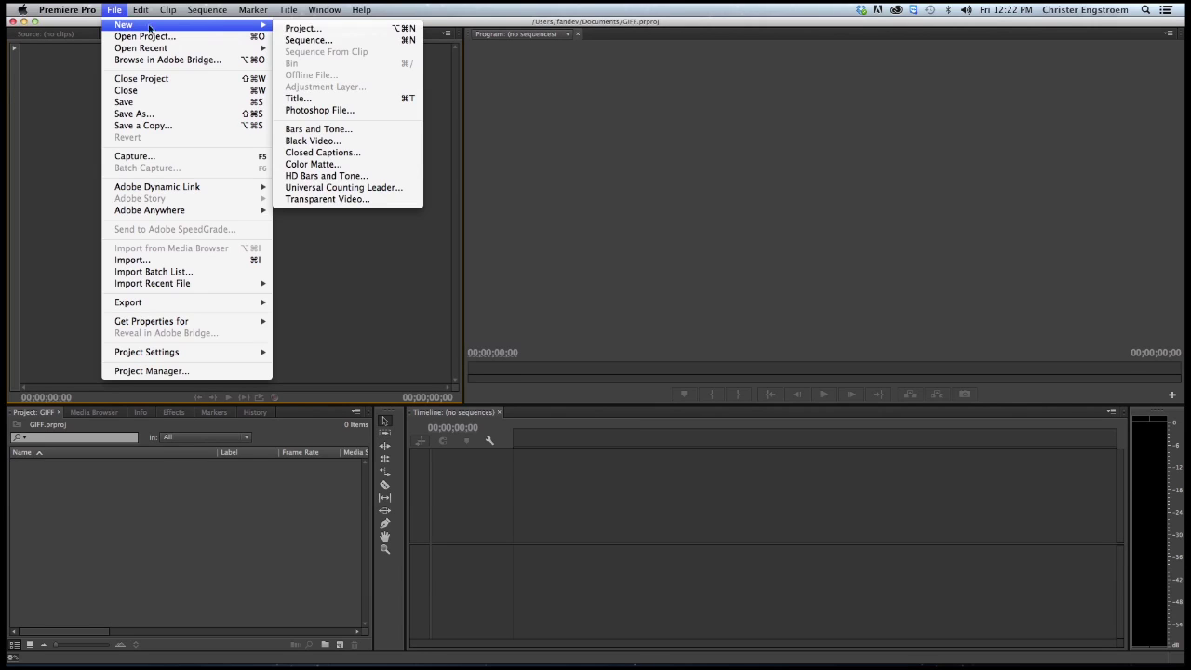
key(Return)
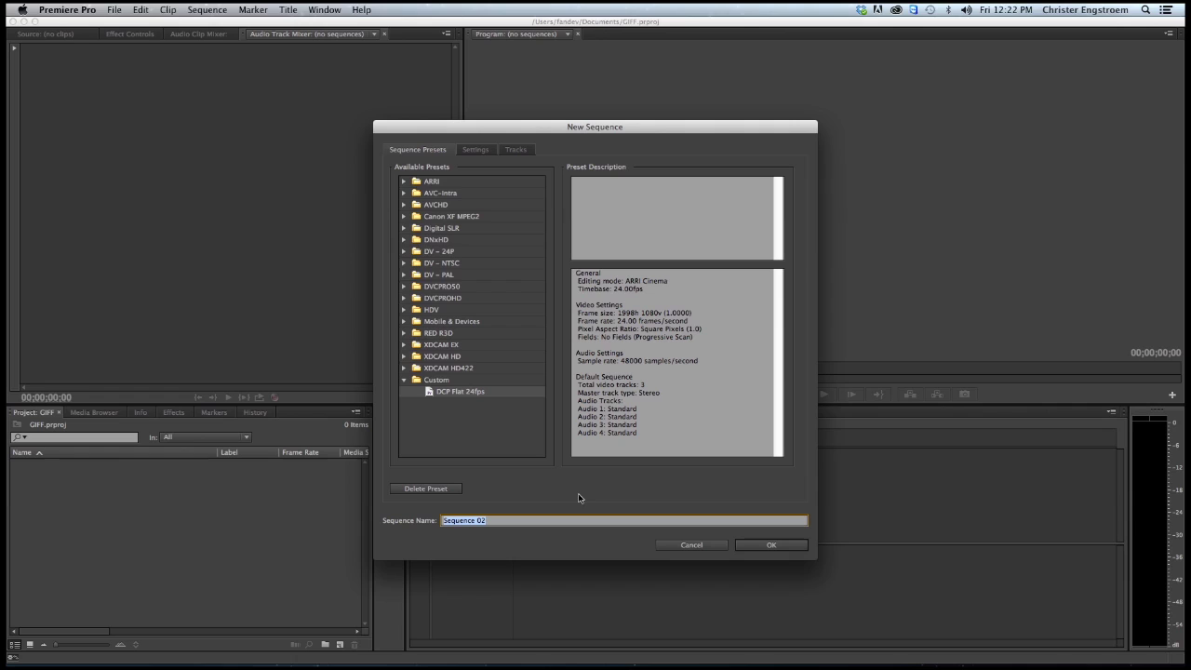
click(452, 393)
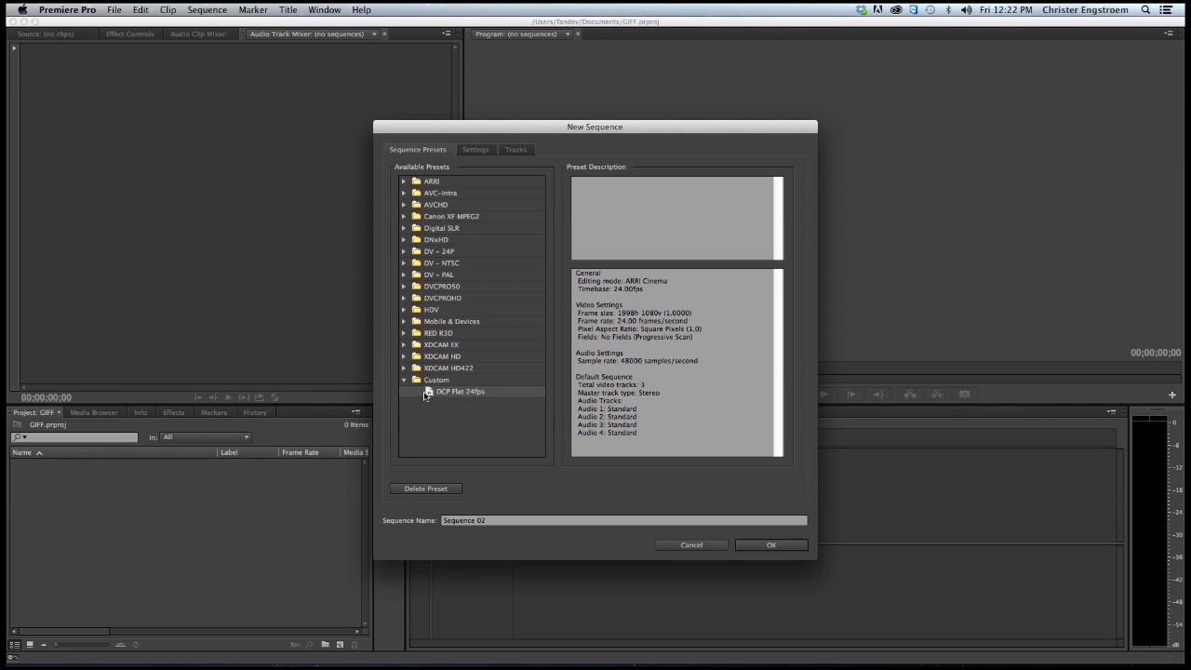
click(476, 150)
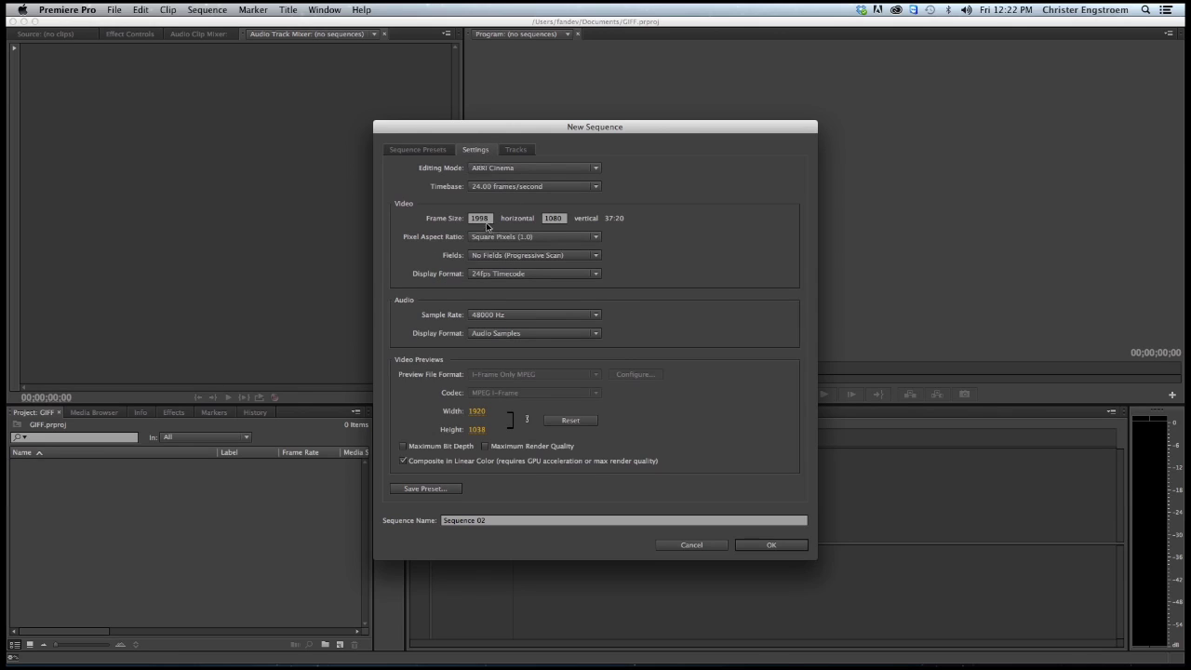
click(518, 152)
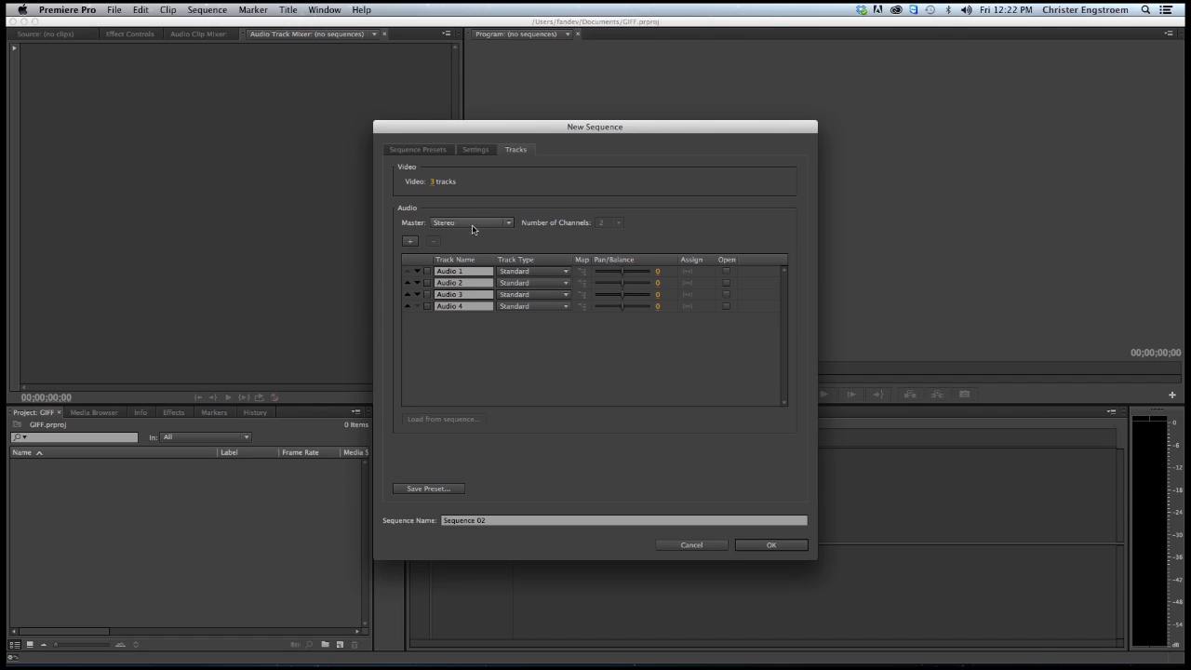
In the Tracks tab, switch Master to Multichannel and choose 6 for Number of Channels.
drag(470, 228, 478, 263)
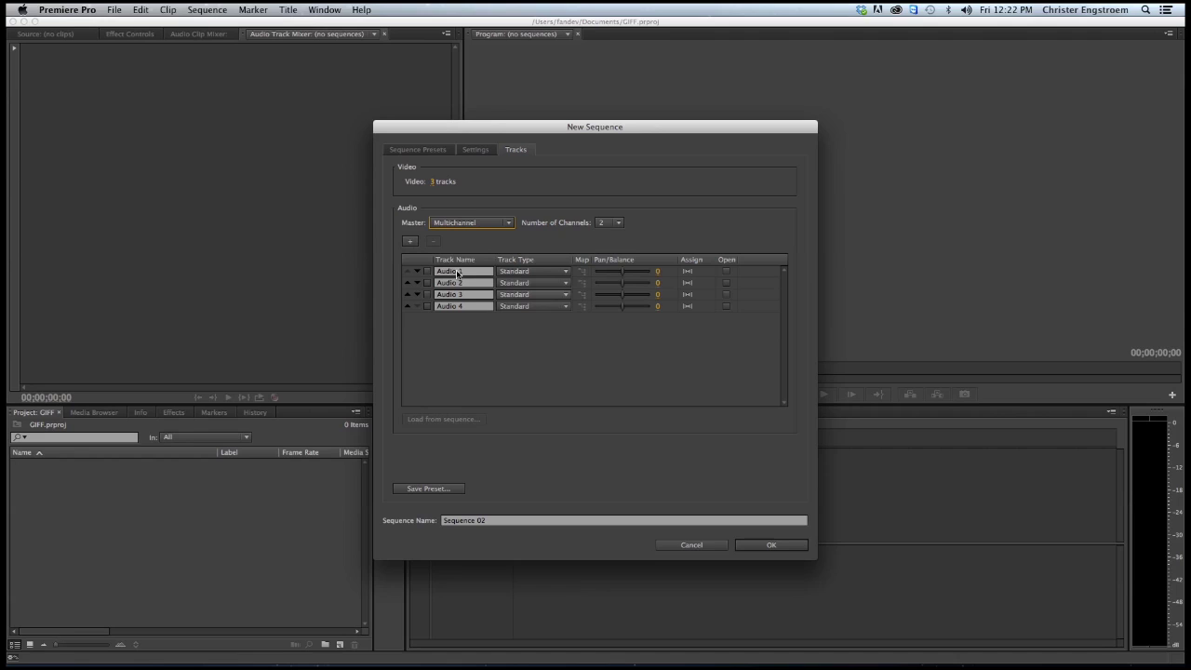
click(609, 222)
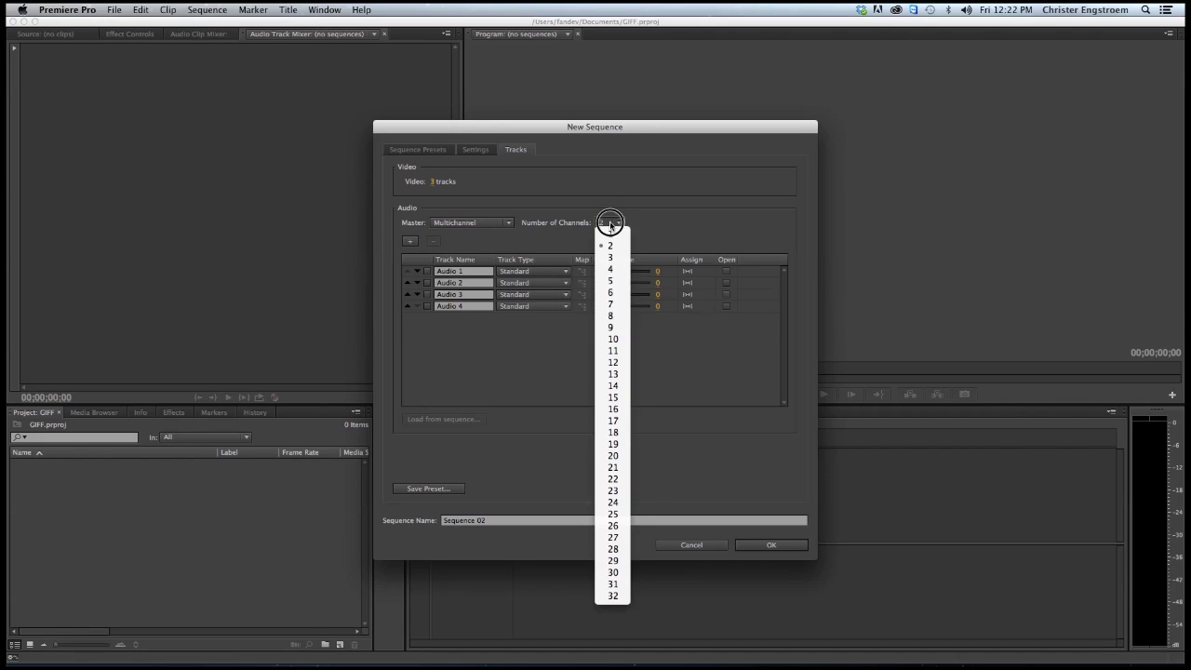
click(611, 295)
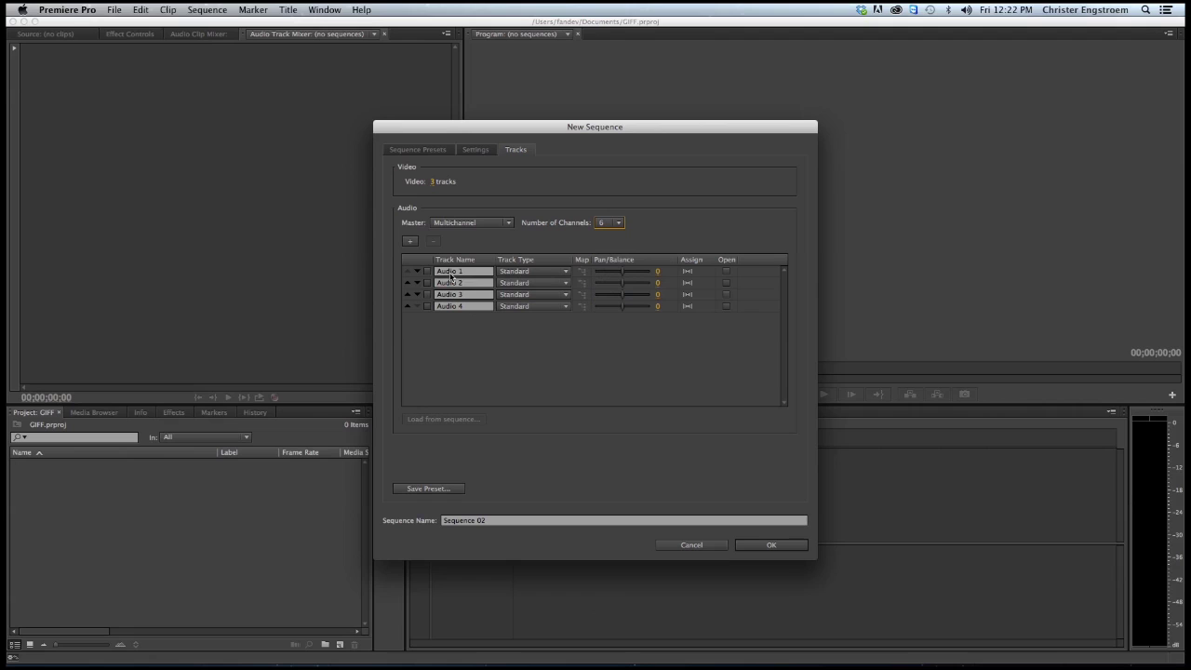
Add audio tracks 5 and 6, and rename the first three tracks L, R and C.
click(413, 242)
click(413, 242)
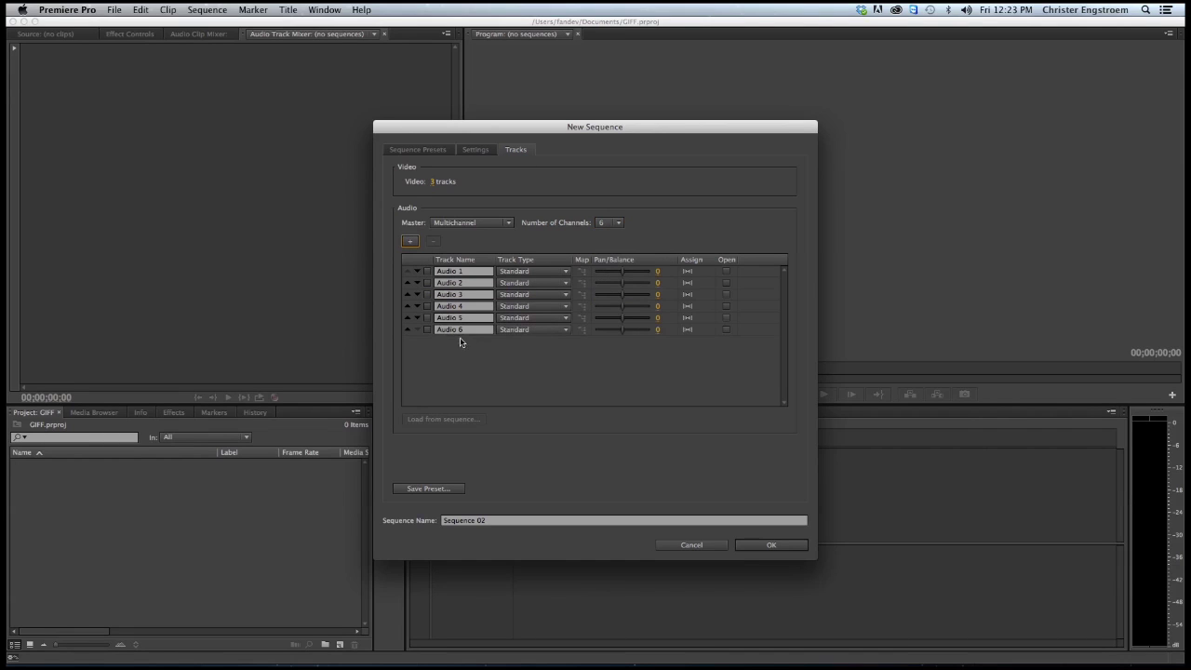
click(464, 271)
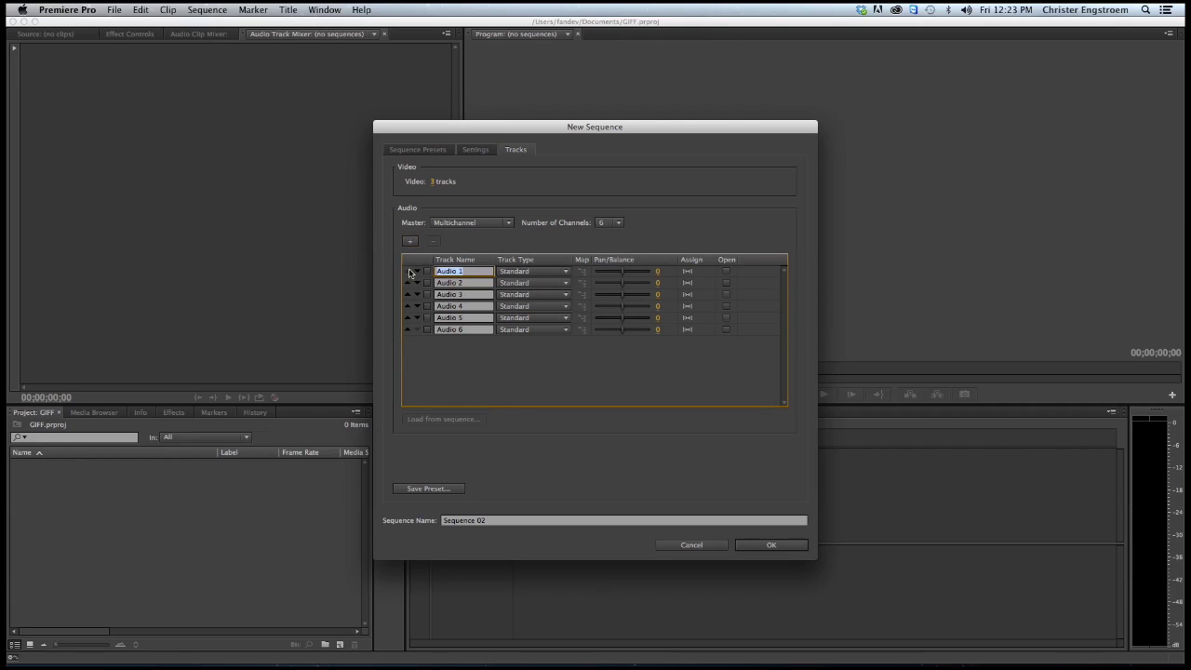
text(L)
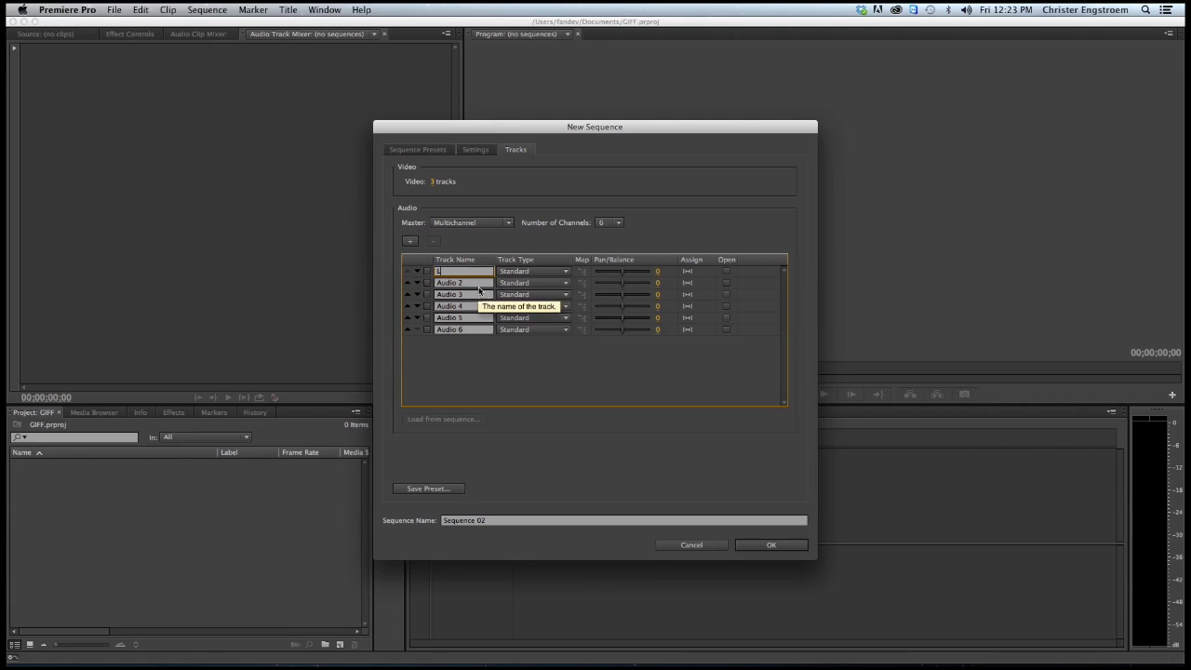
click(464, 283)
text(R)
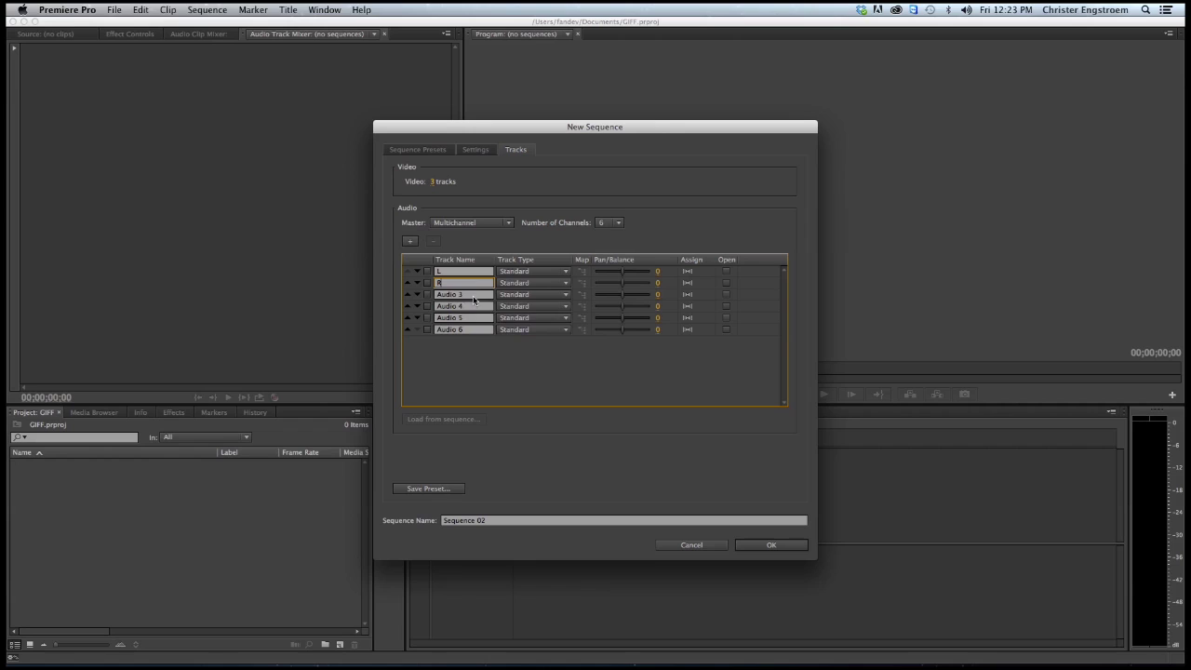
click(467, 294)
double_click(468, 294)
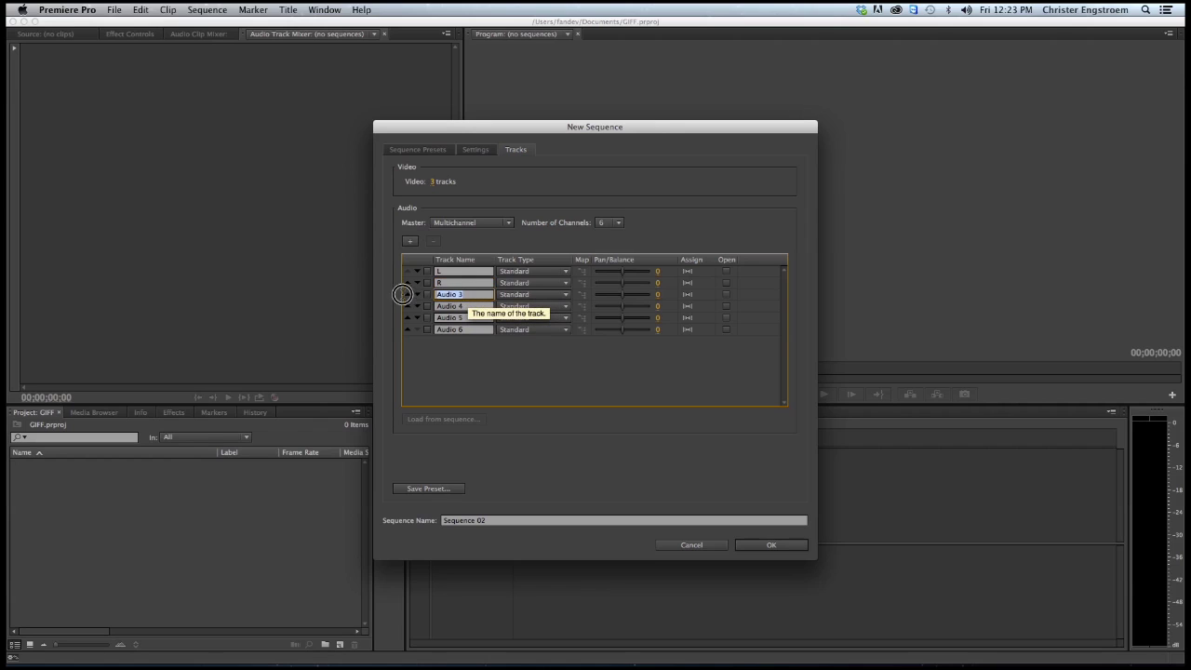
text(C)
Rename the remaining tracks LFE, LS and RS, and create the sequence.
click(463, 307)
double_click(464, 306)
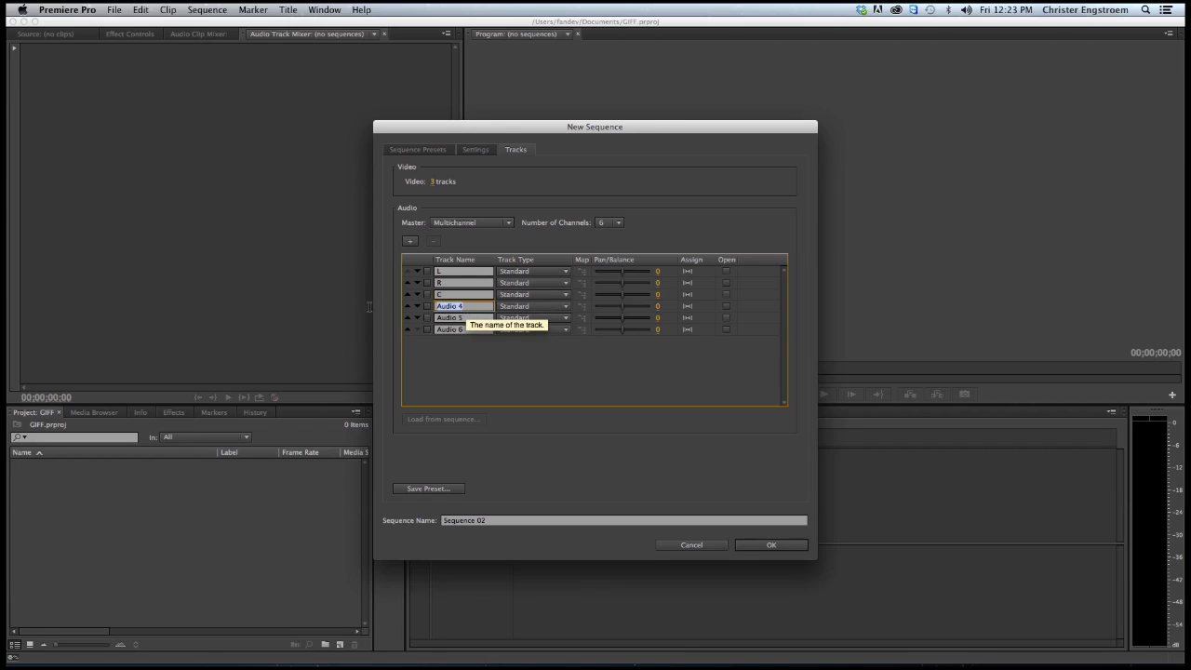
text(LFE)
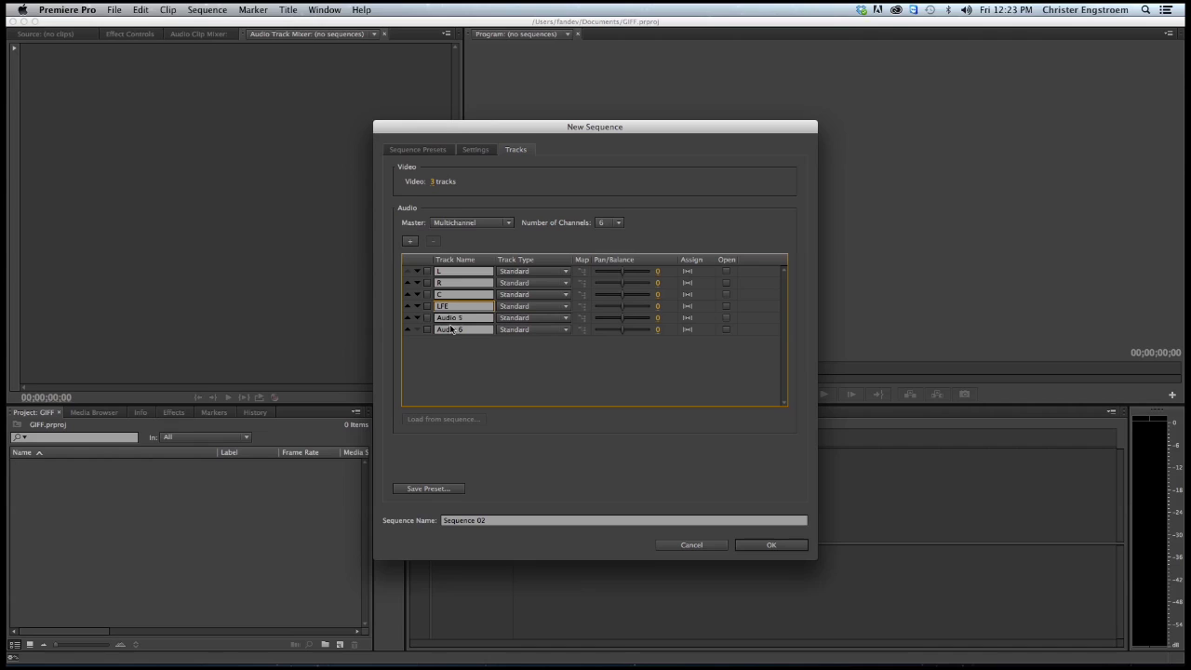
click(467, 318)
double_click(467, 317)
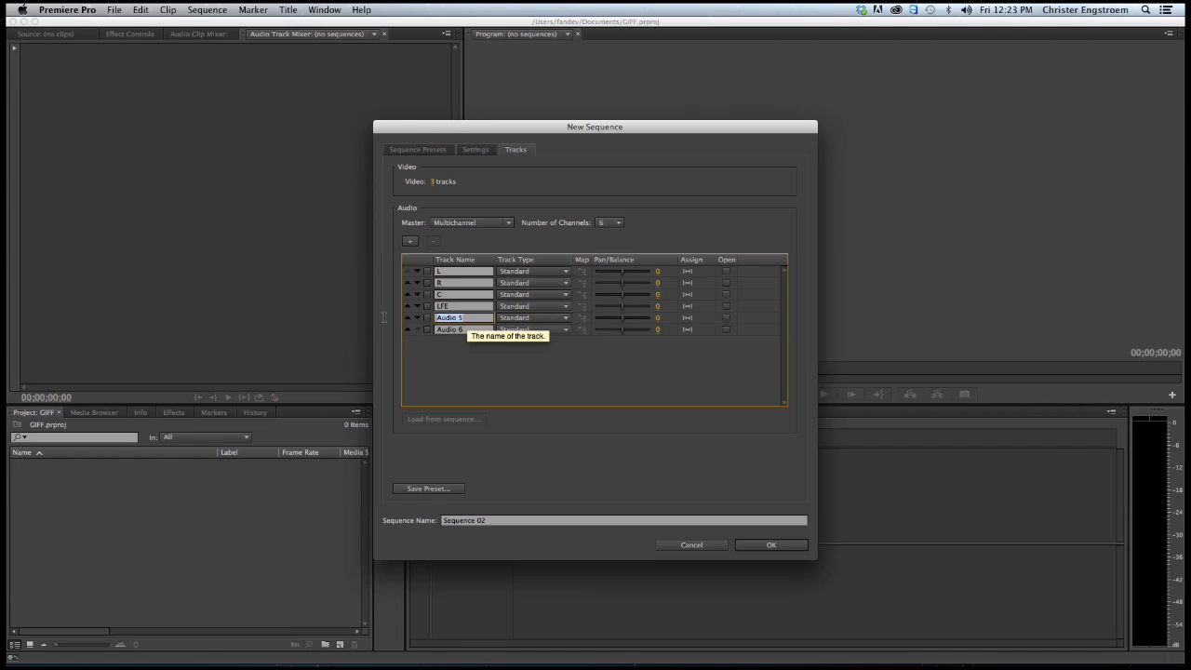
text(LS)
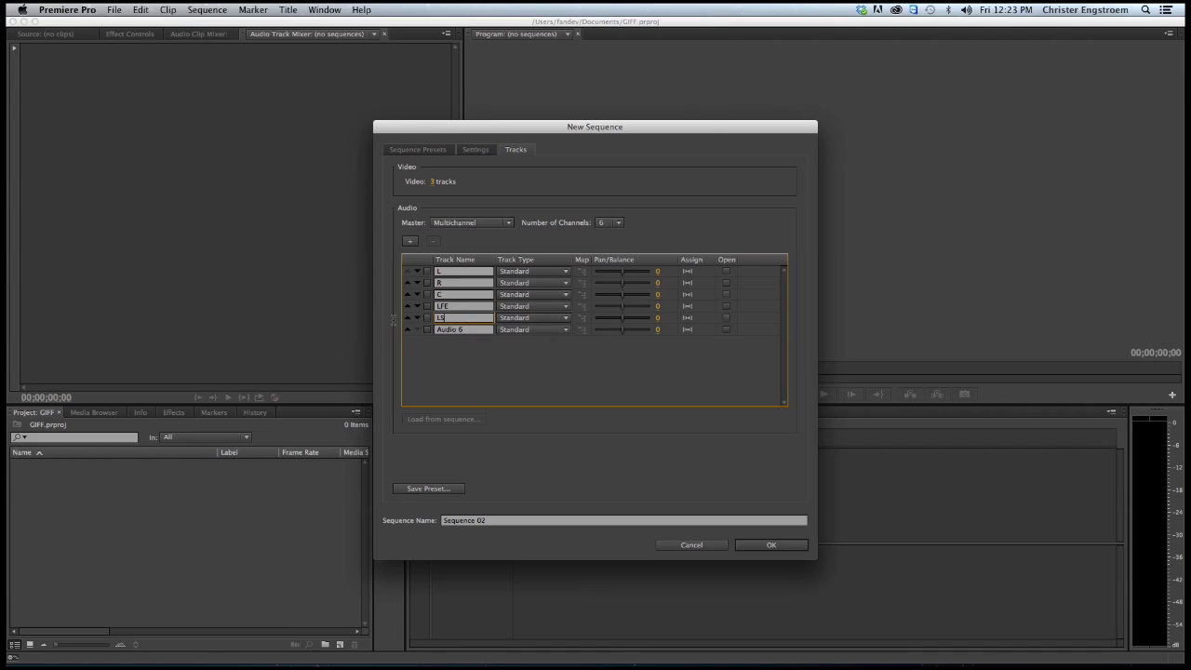
double_click(448, 329)
text(RS)
click(766, 546)
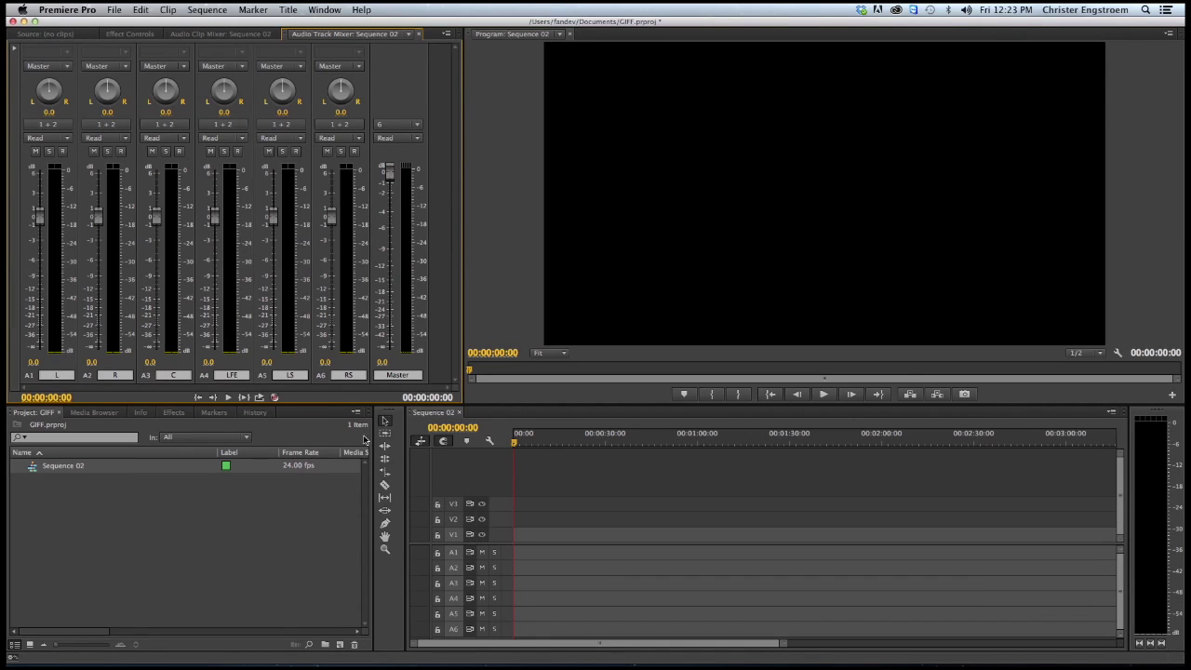
Import GIFF_logo_2014_ProRes4444.mov and the six 5.1 .wav stems from Finder into the Project panel.
key(super+Tab)
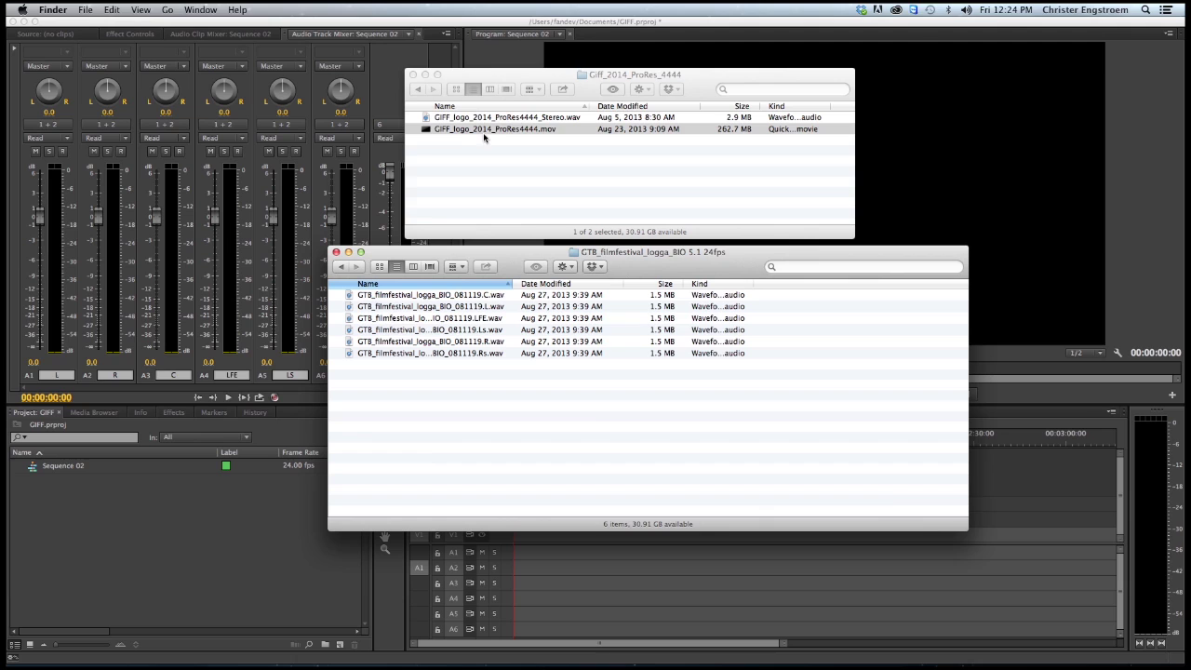
drag(507, 131, 172, 532)
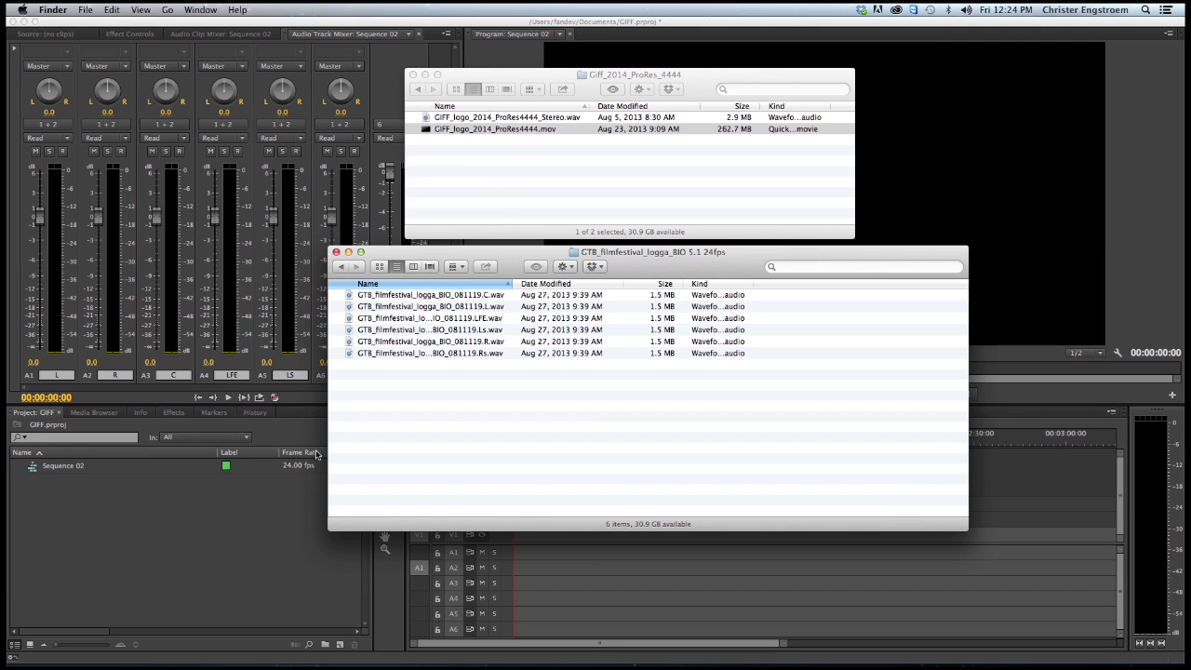
click(382, 296)
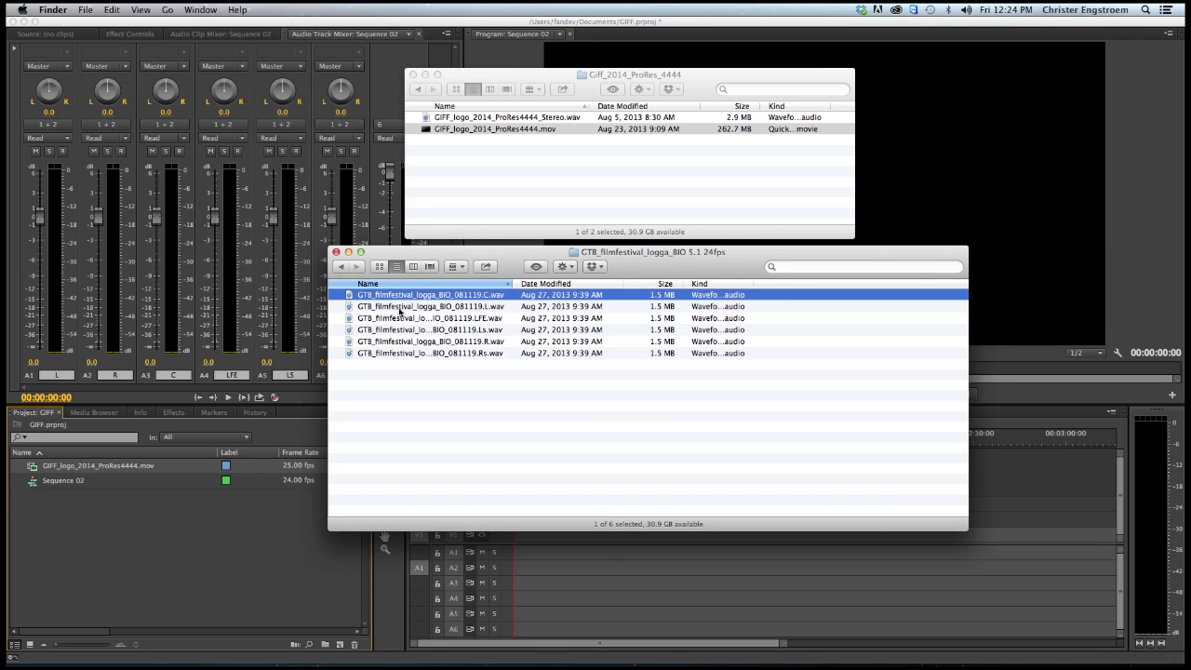
shift+click(410, 355)
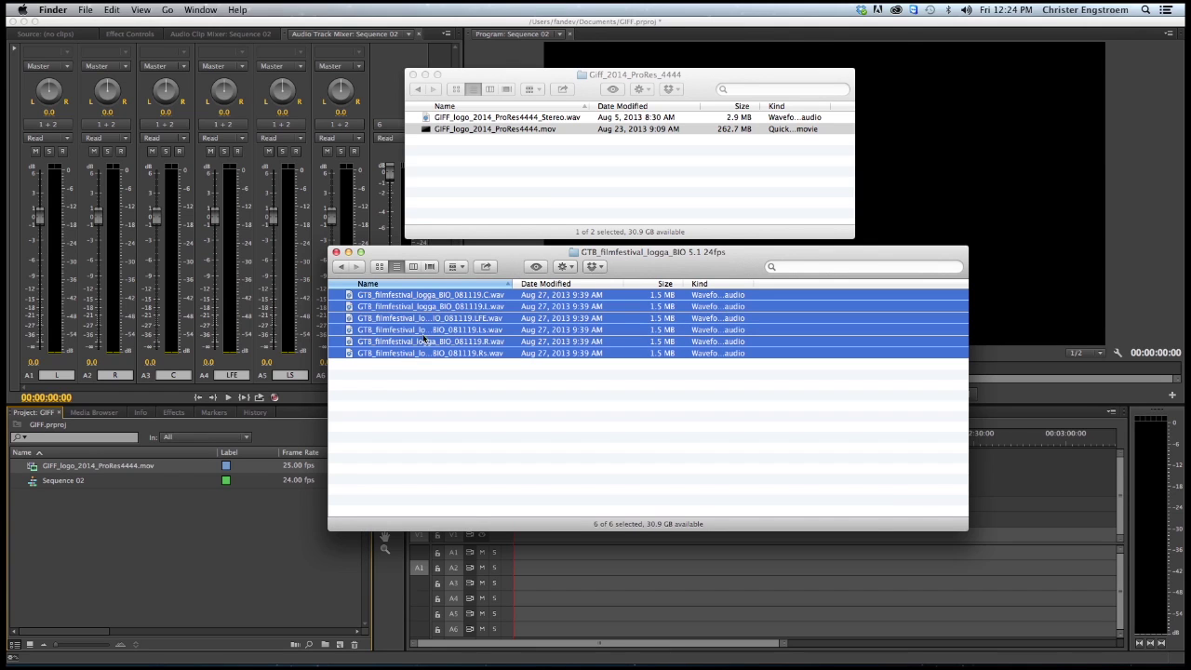
drag(435, 327, 172, 545)
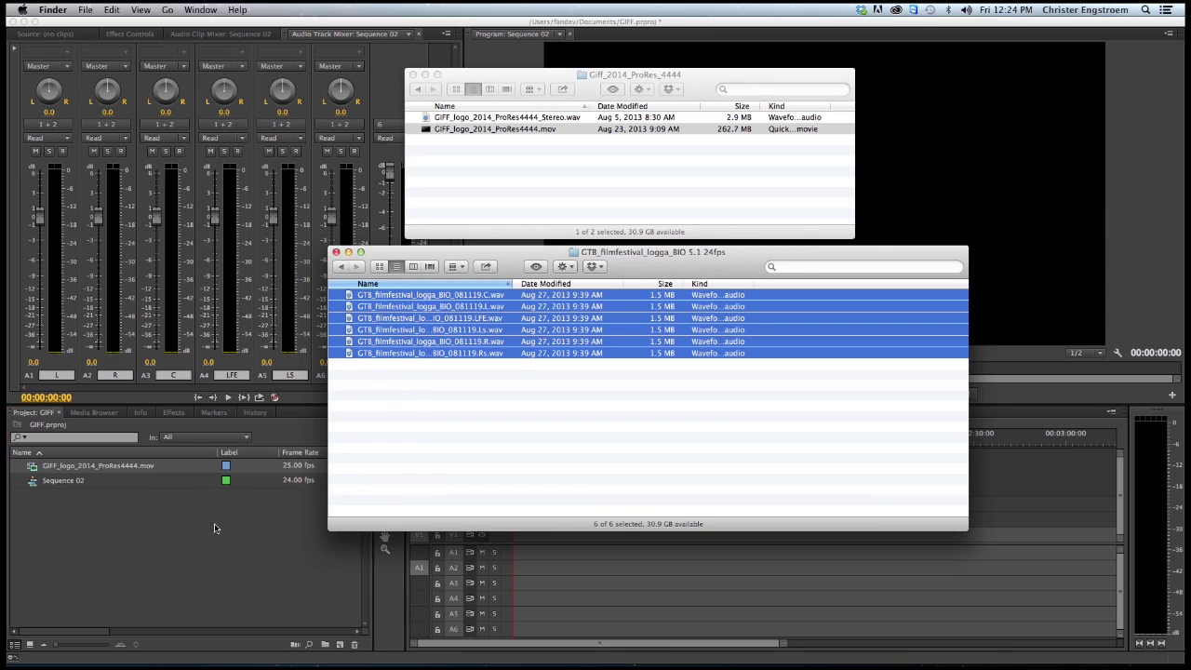
click(180, 601)
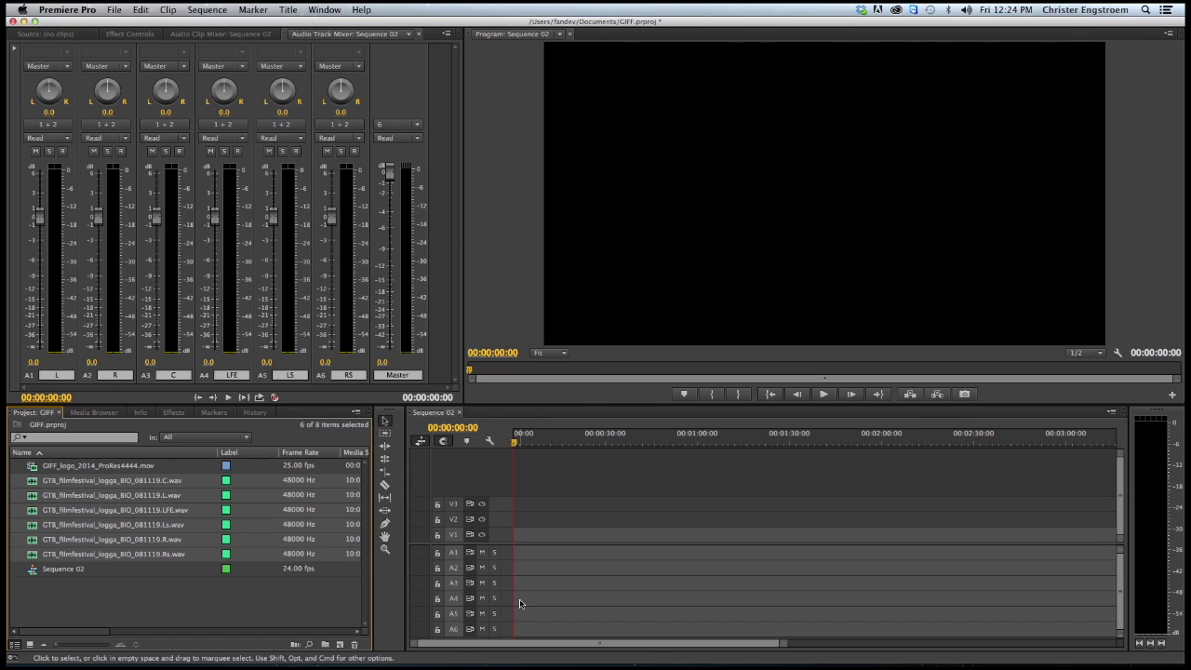
Place the L, R and LFE stems on audio tracks A1, A2 and A4.
drag(84, 477, 517, 556)
drag(779, 644, 641, 657)
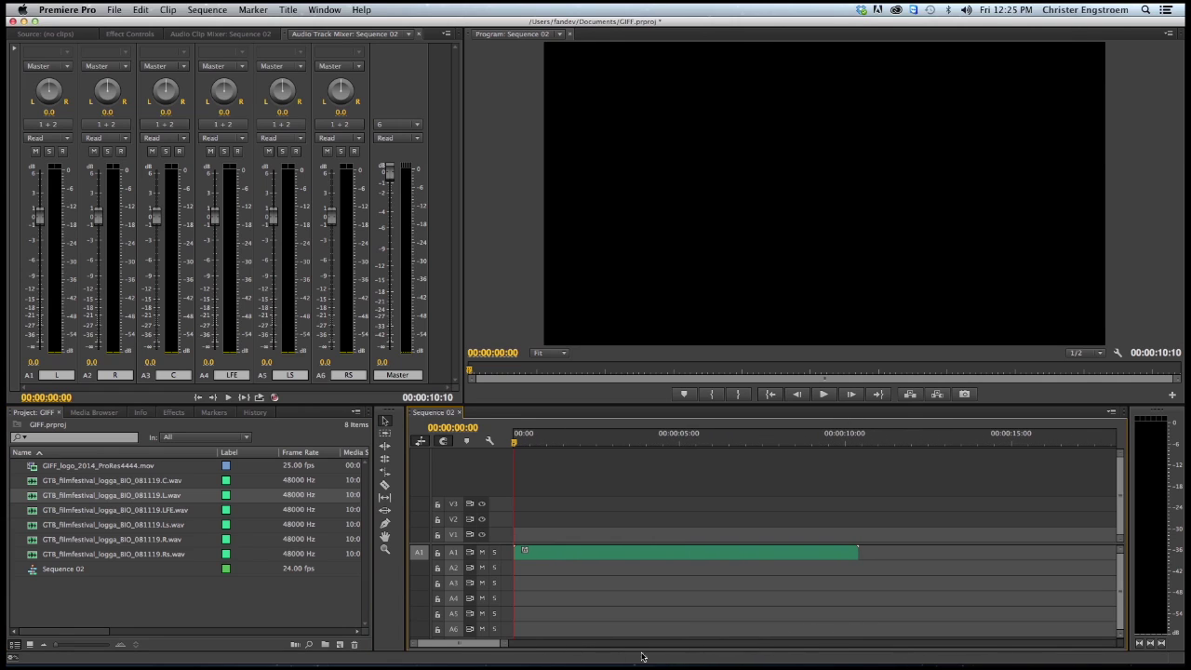
click(145, 544)
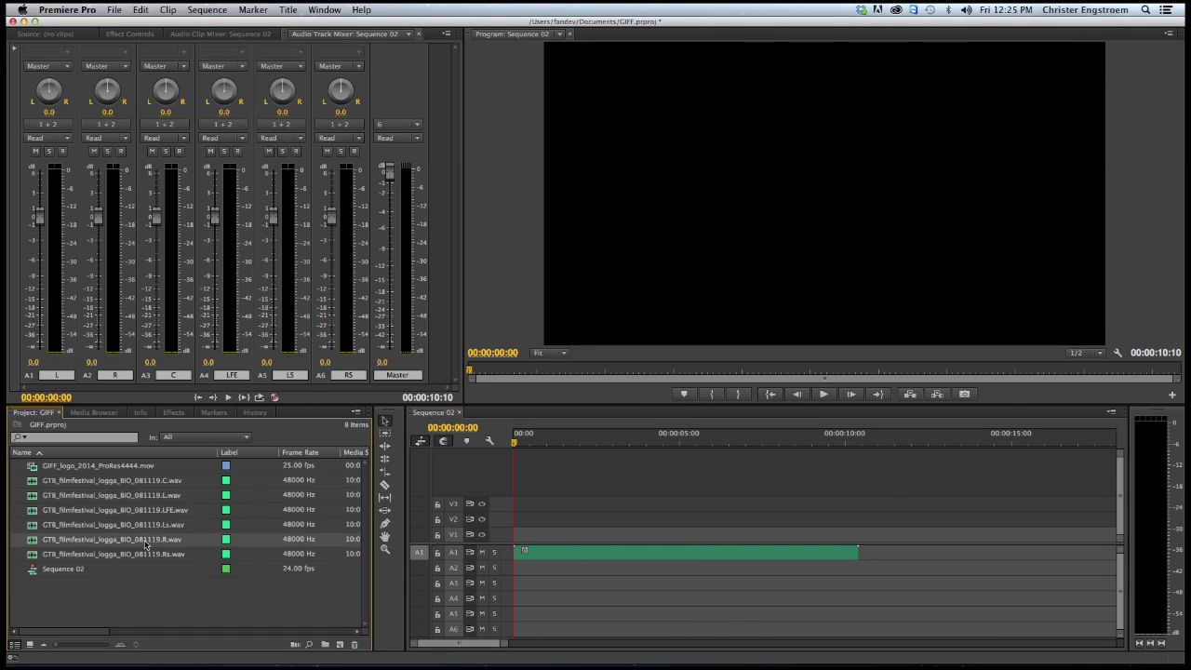
drag(130, 543, 493, 582)
drag(130, 510, 514, 600)
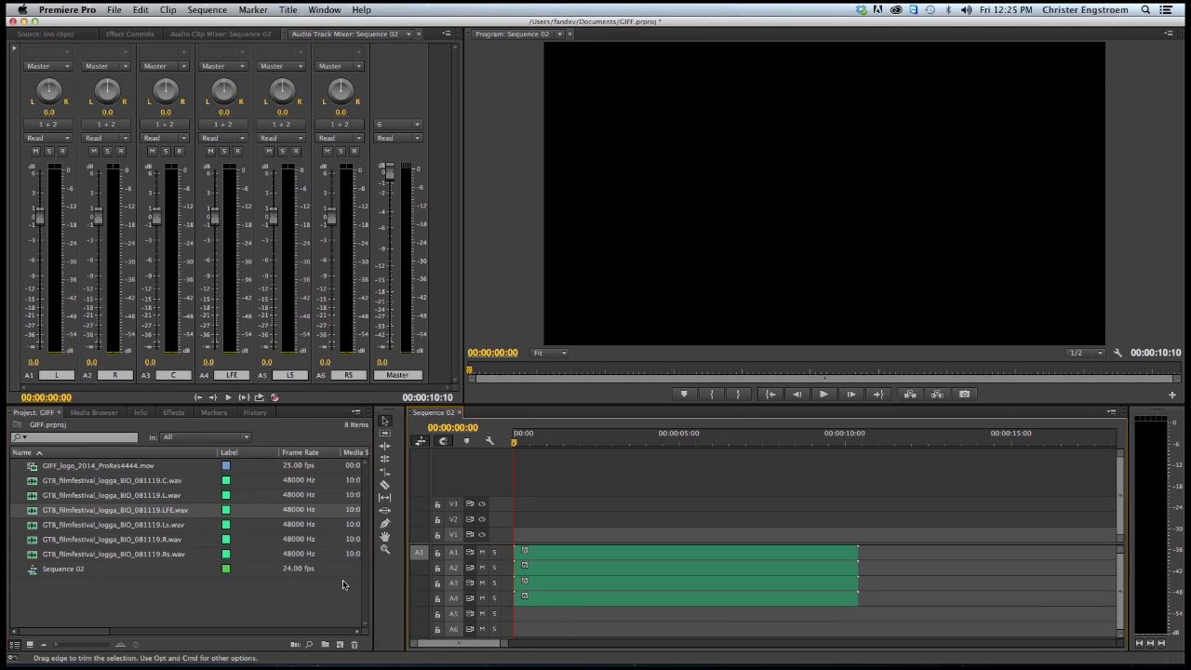
Place Ls.wav on A5 and Rs.wav on A6 at the sequence start, then scrub to check.
click(134, 529)
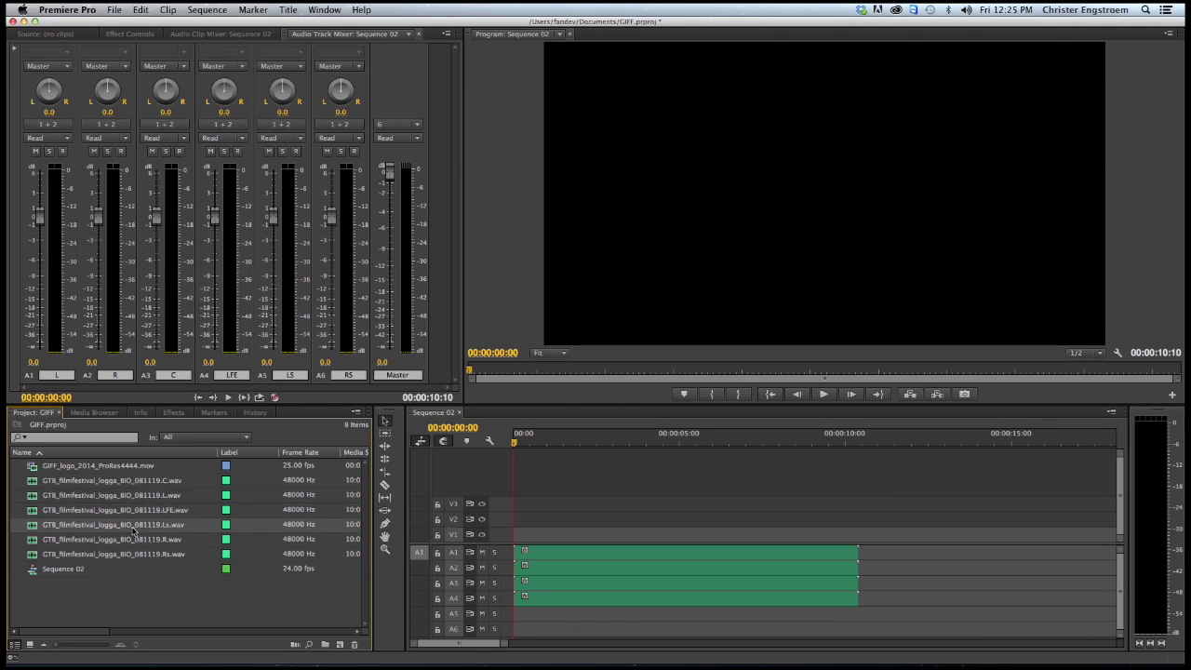
drag(130, 528, 513, 613)
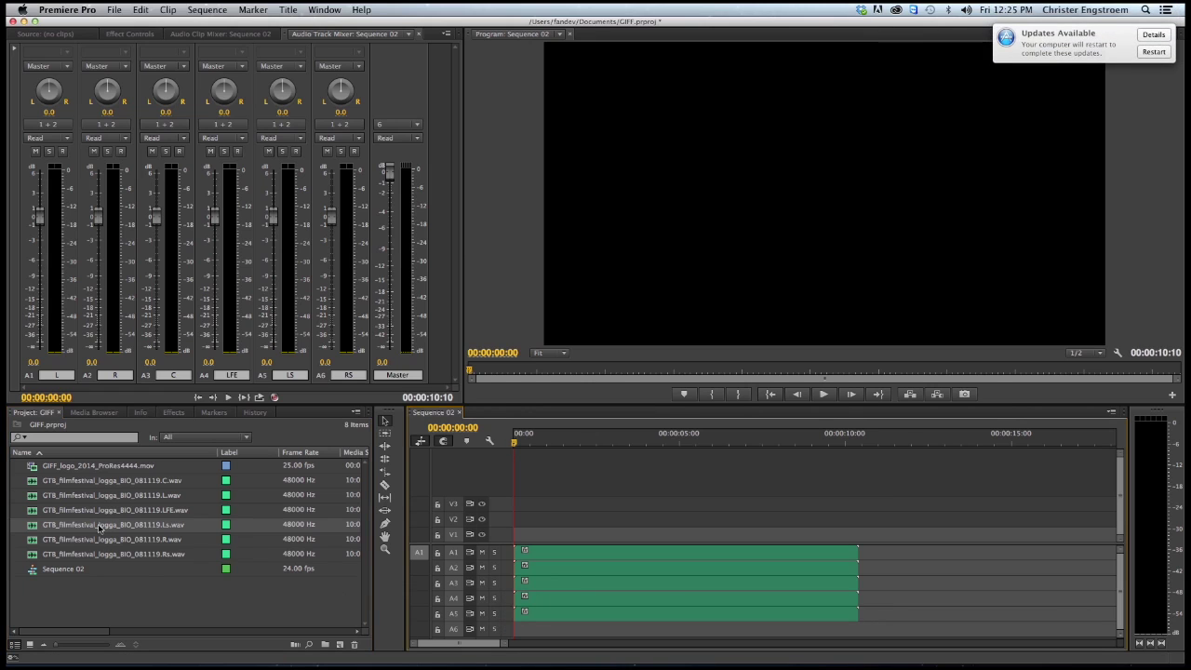
click(167, 554)
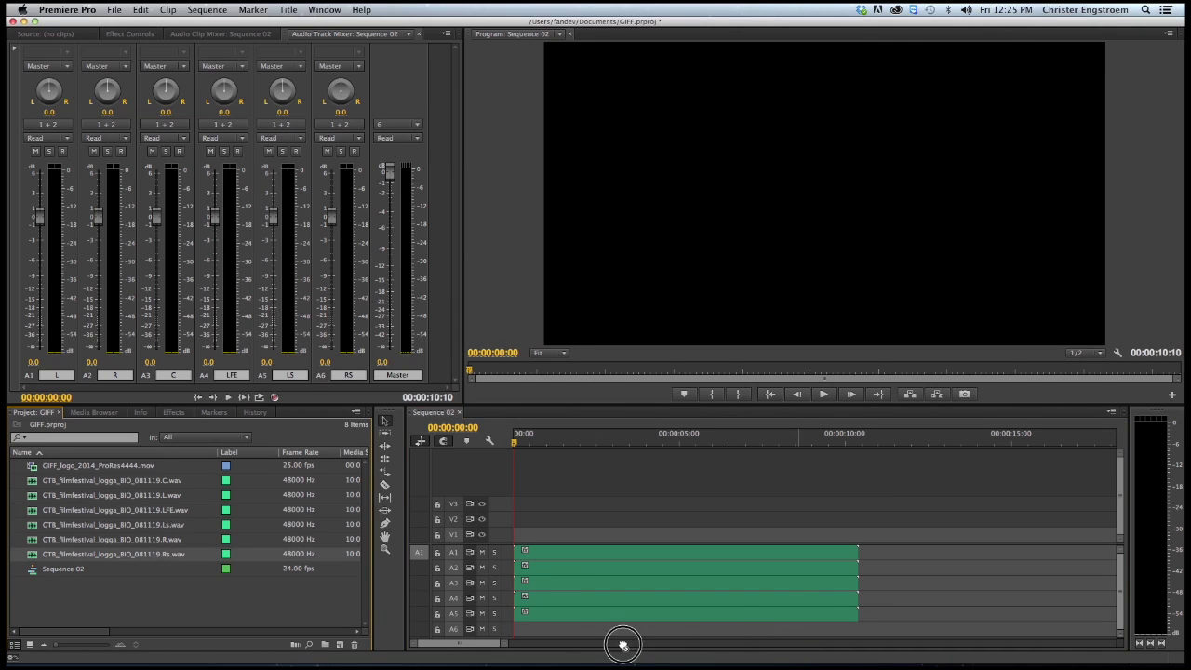
drag(540, 639, 517, 629)
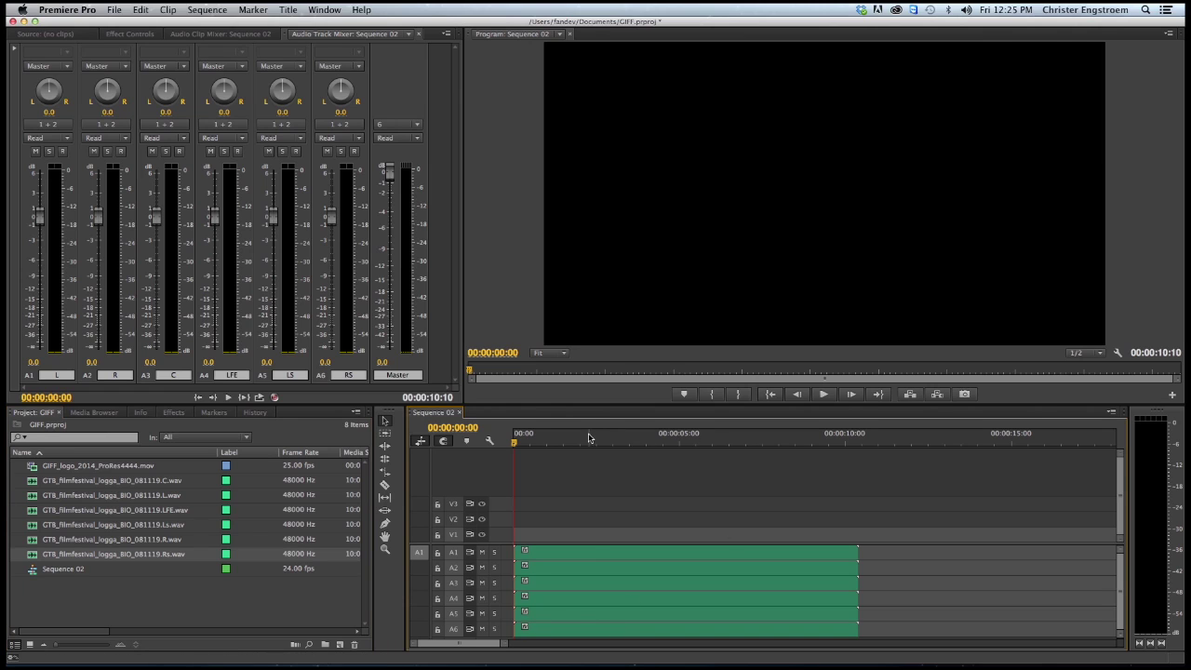
drag(588, 437, 324, 126)
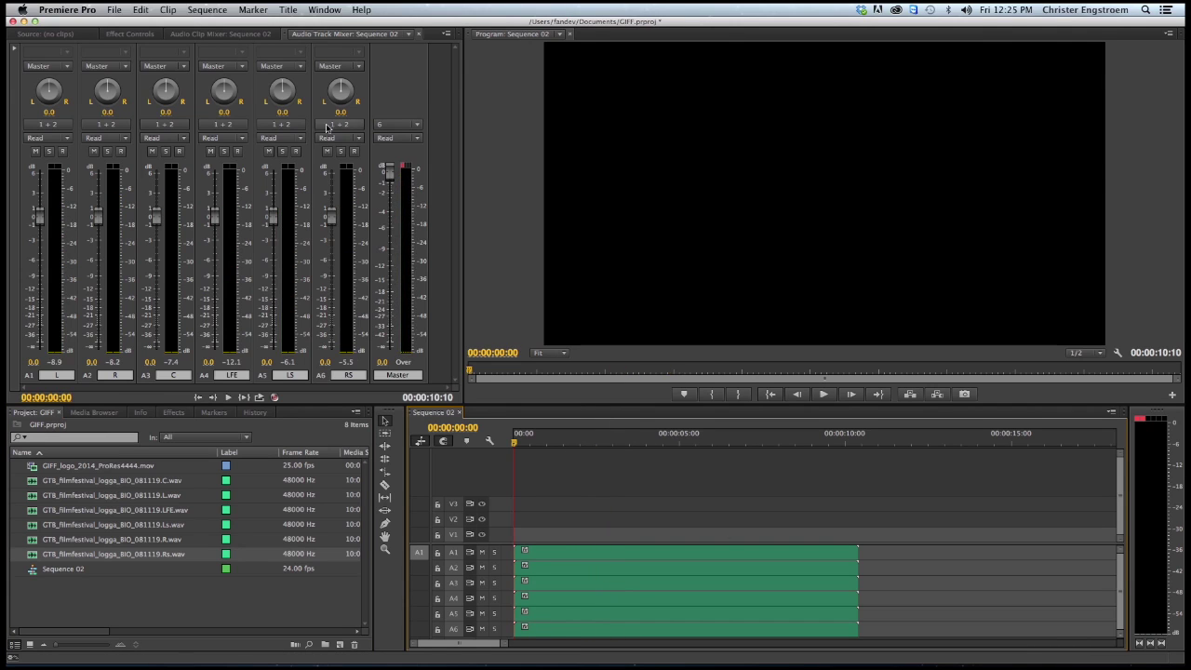
click(325, 9)
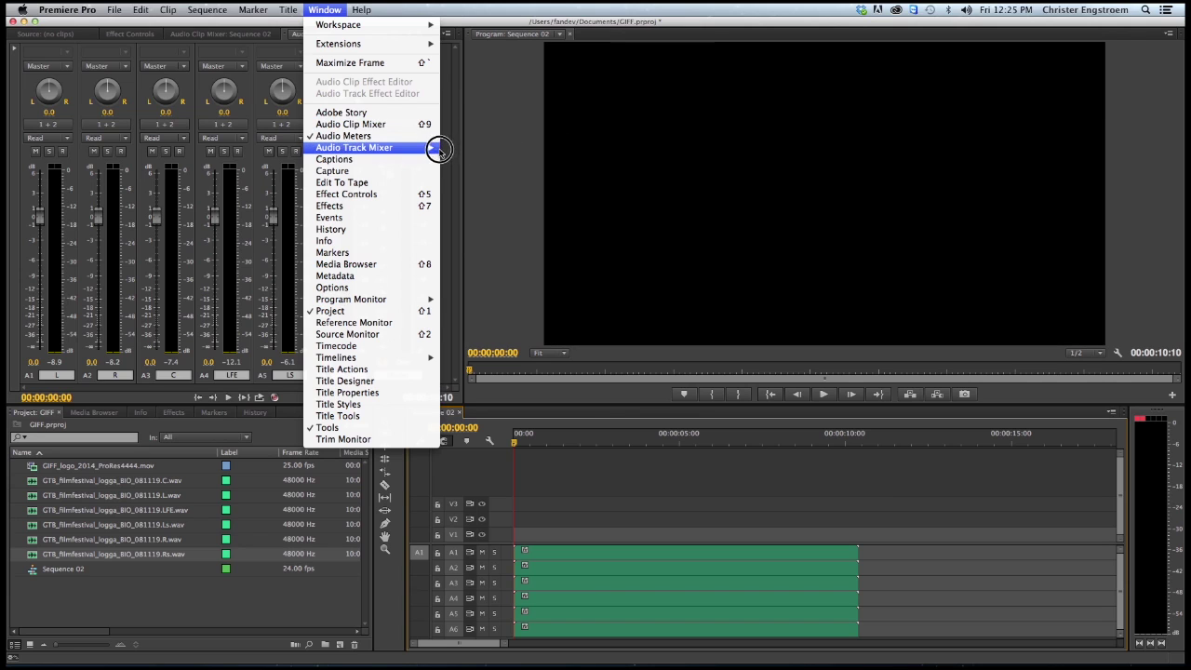
click(470, 149)
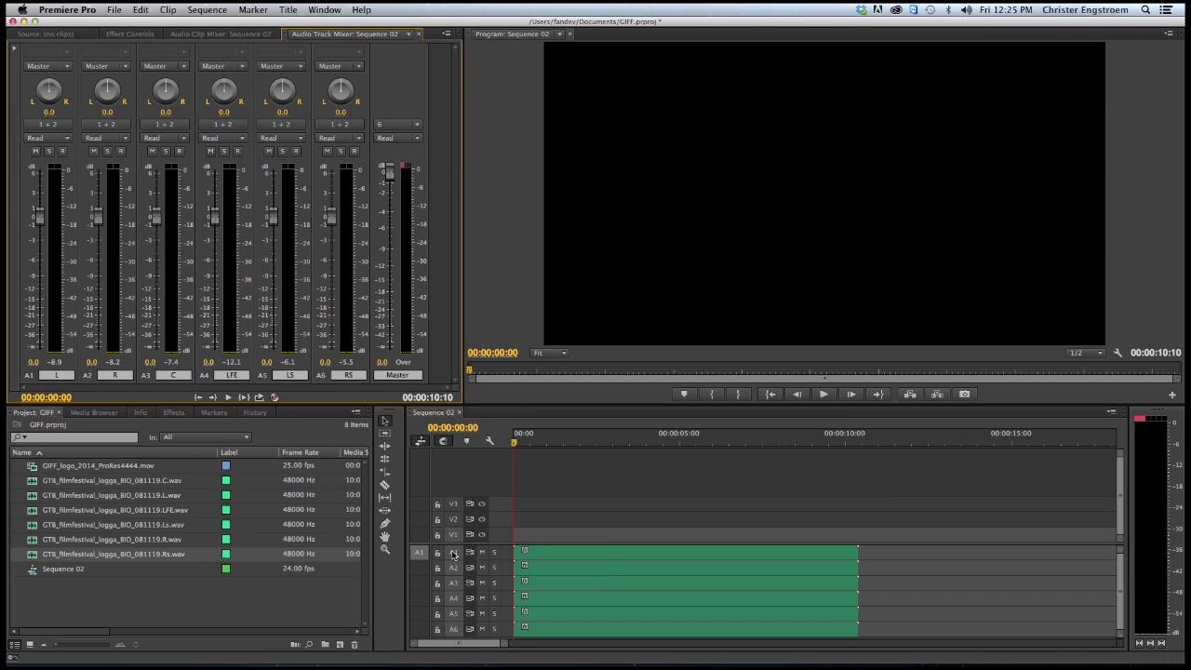
click(537, 554)
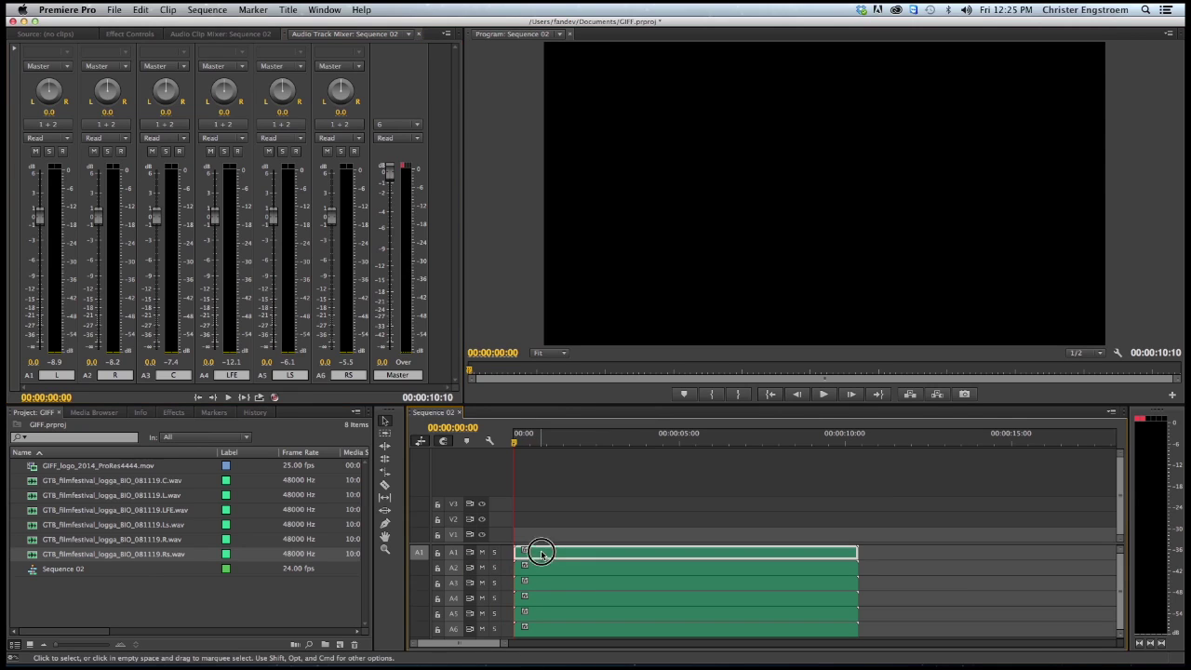
click(543, 567)
click(546, 582)
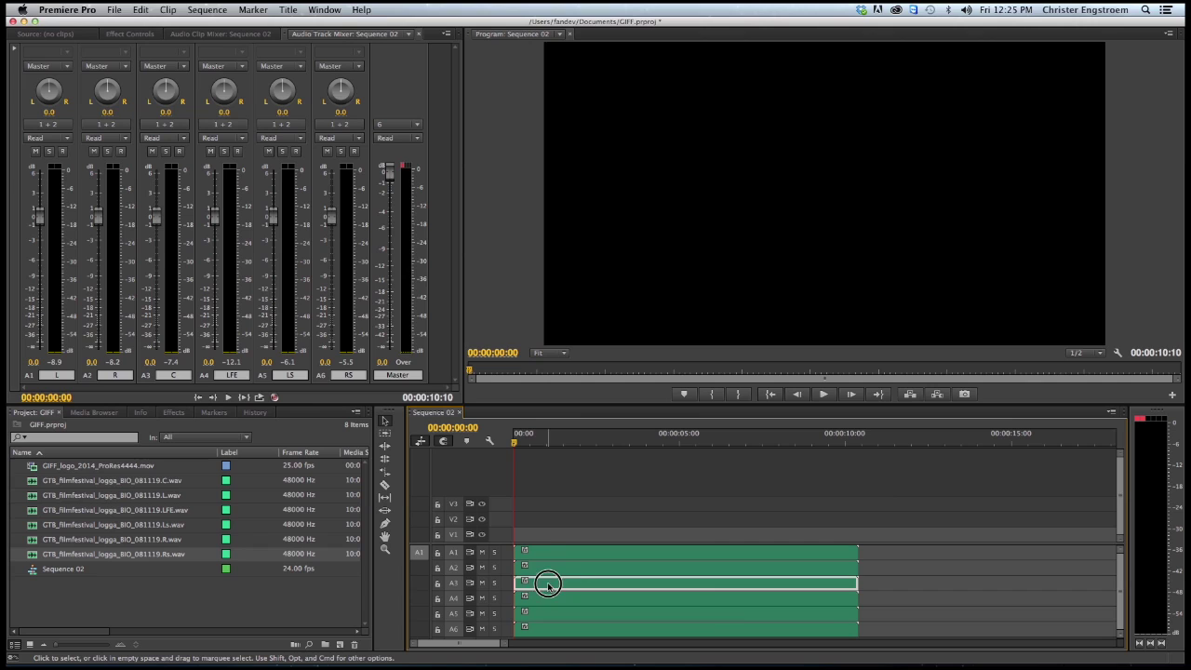
Solo and play the L track, then pan it fully left to -100.
click(50, 152)
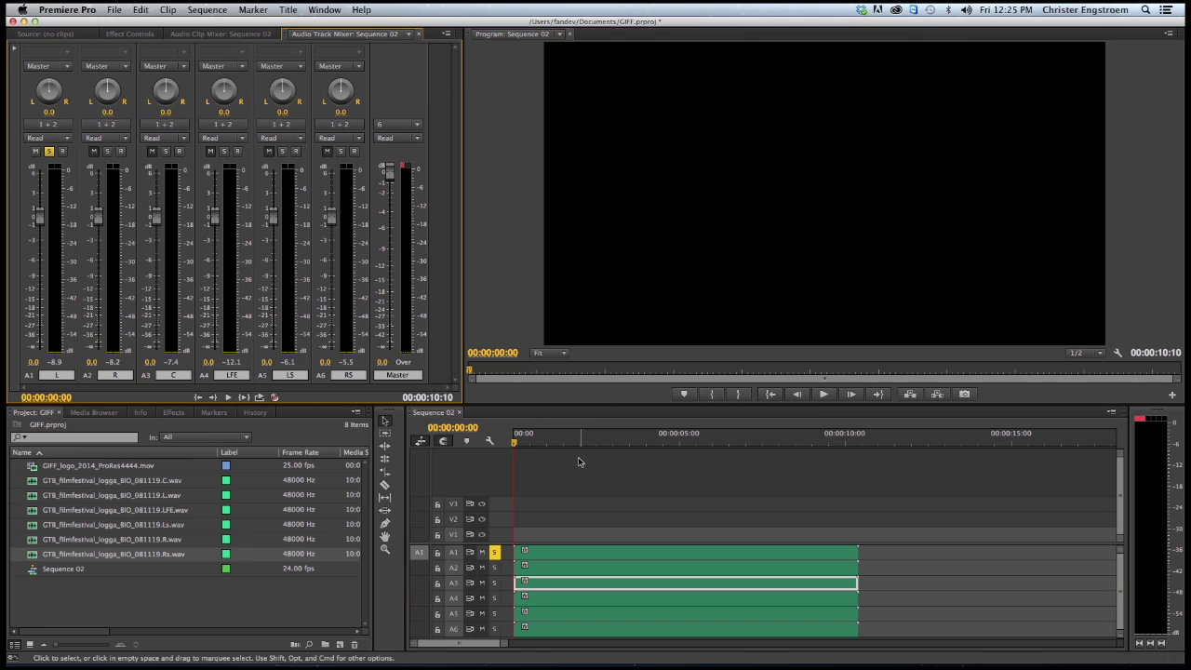
mouse_move(519, 445)
mouse_down()
mouse_move(564, 446)
mouse_move(511, 447)
mouse_up()
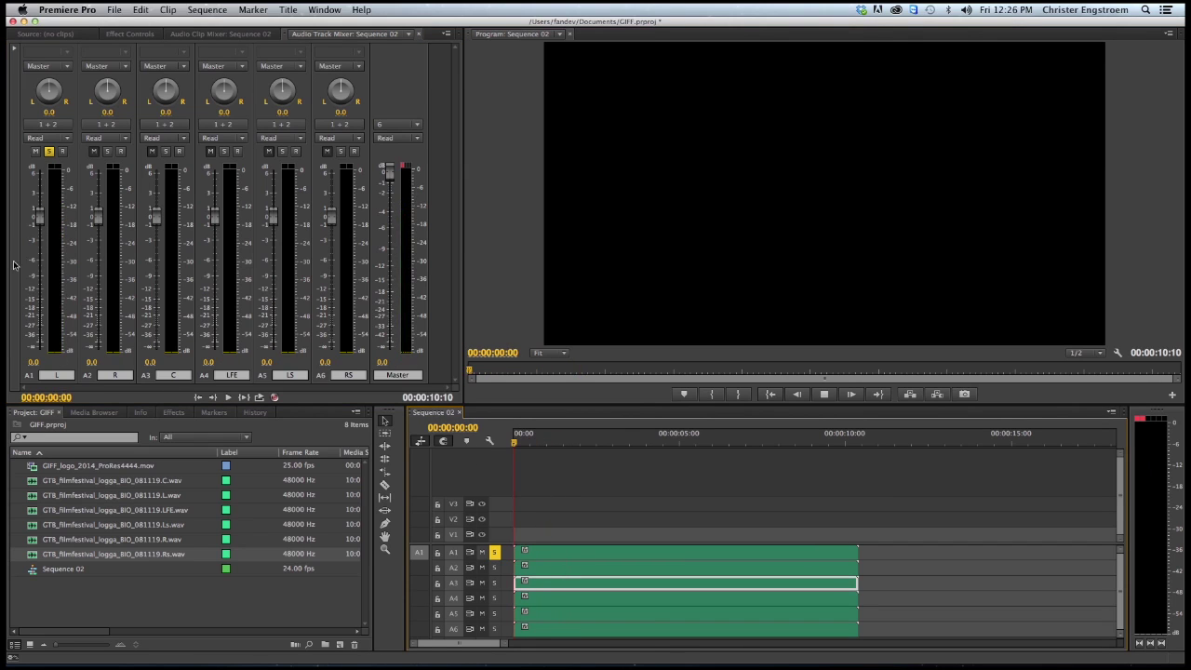
key(space)
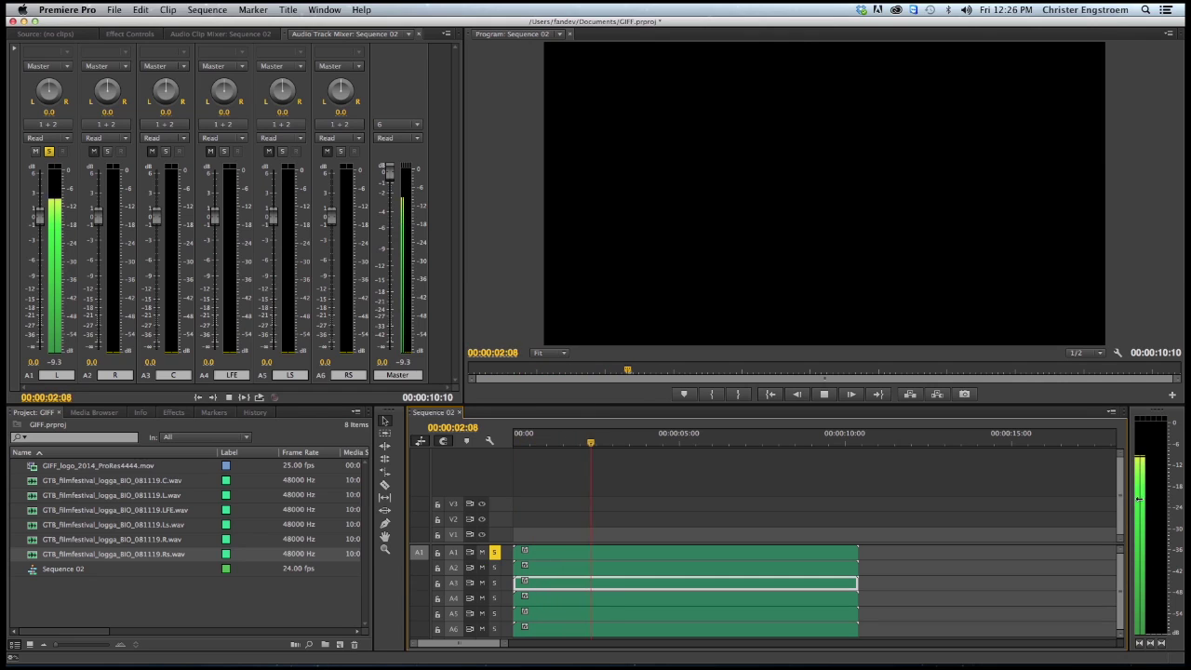
key(space)
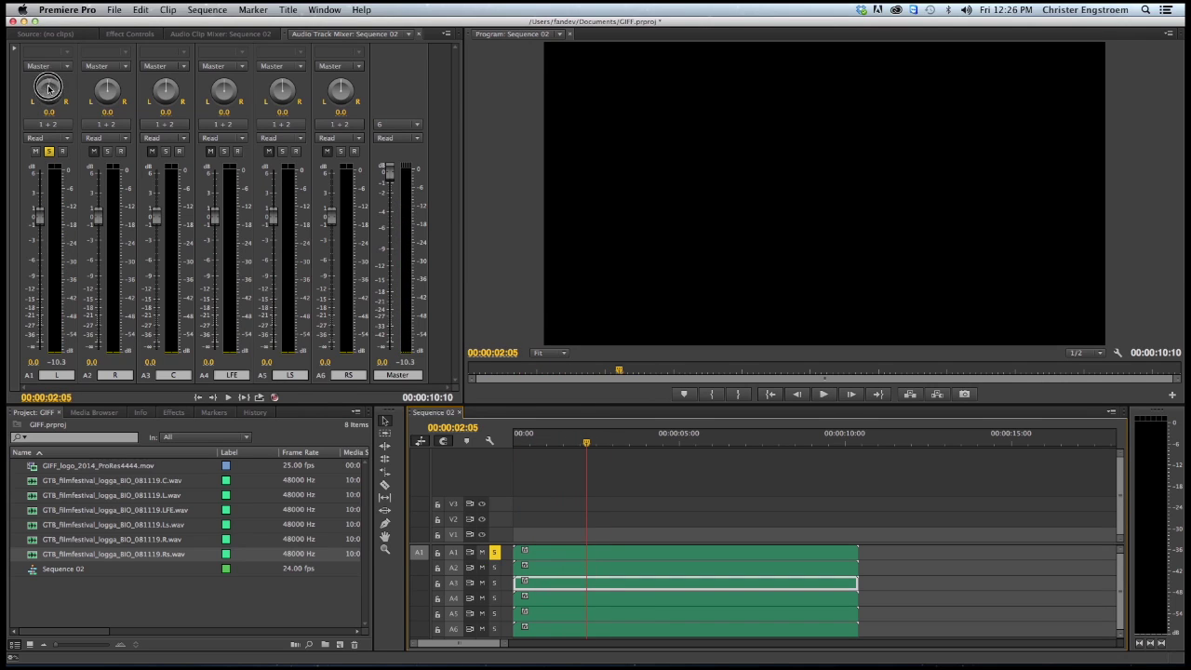
drag(45, 93, 92, 193)
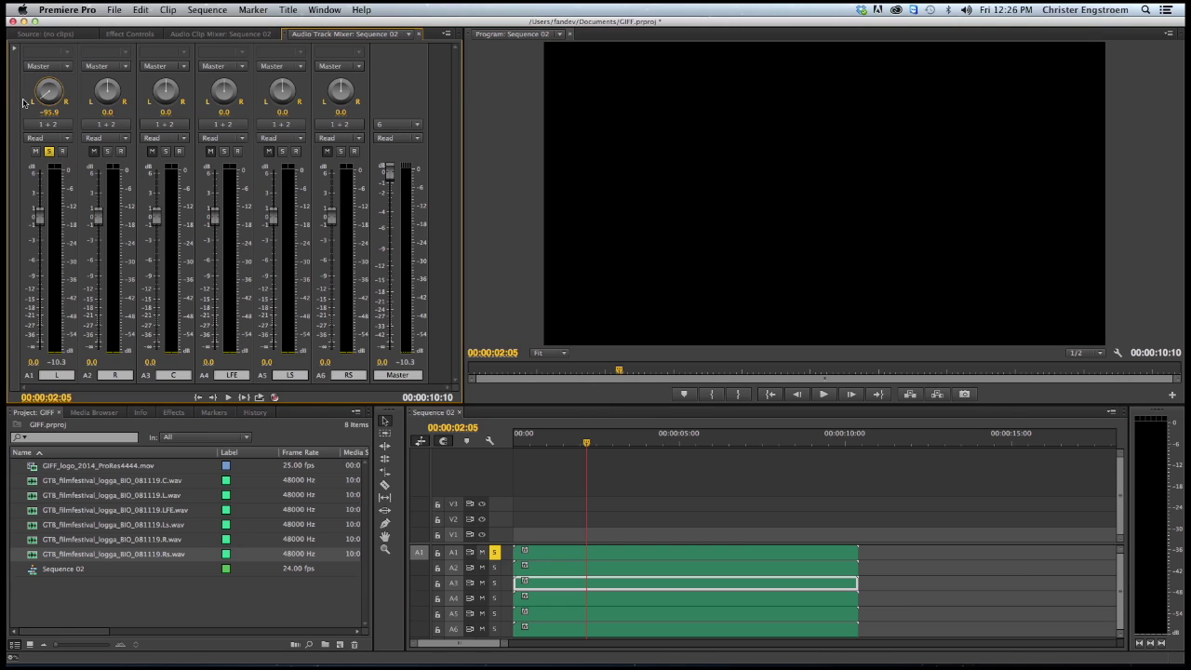
drag(33, 108, 28, 110)
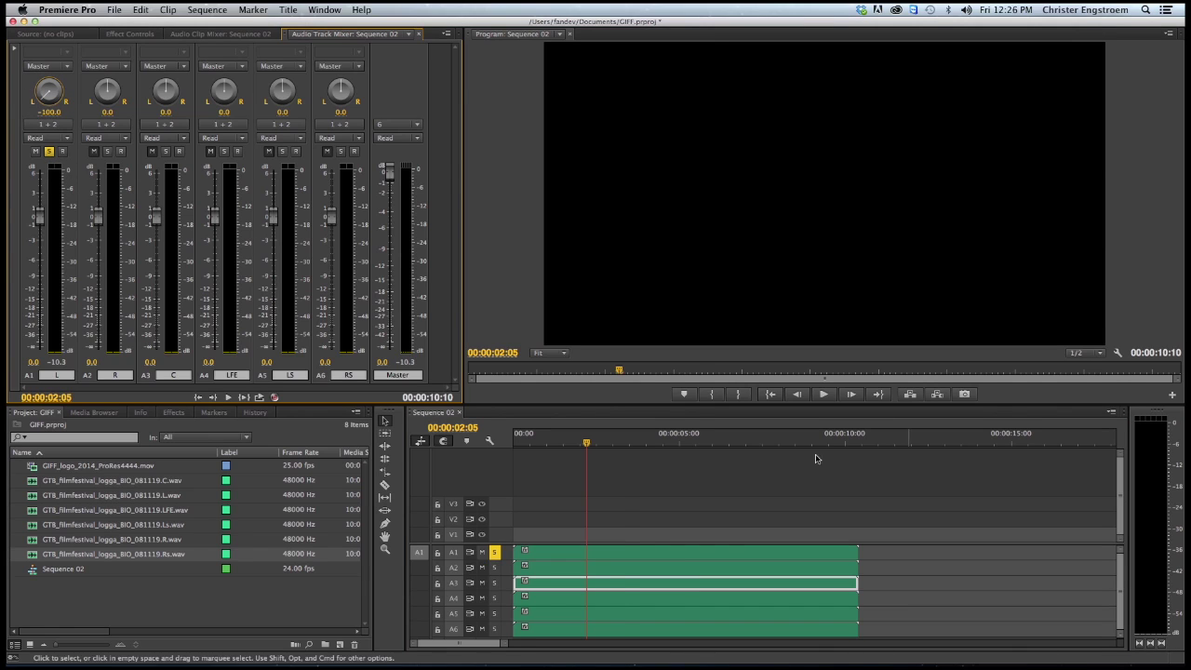
Solo the R track, pan it fully right to 100, and play it.
click(107, 150)
drag(126, 103, 159, 137)
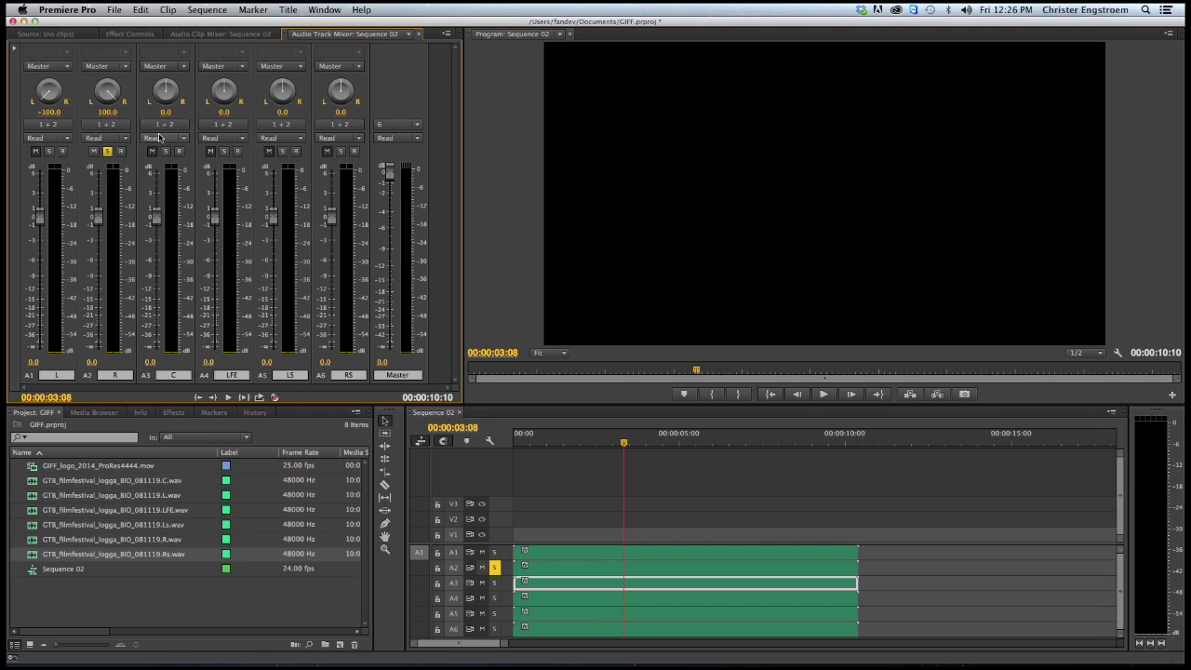
key(space)
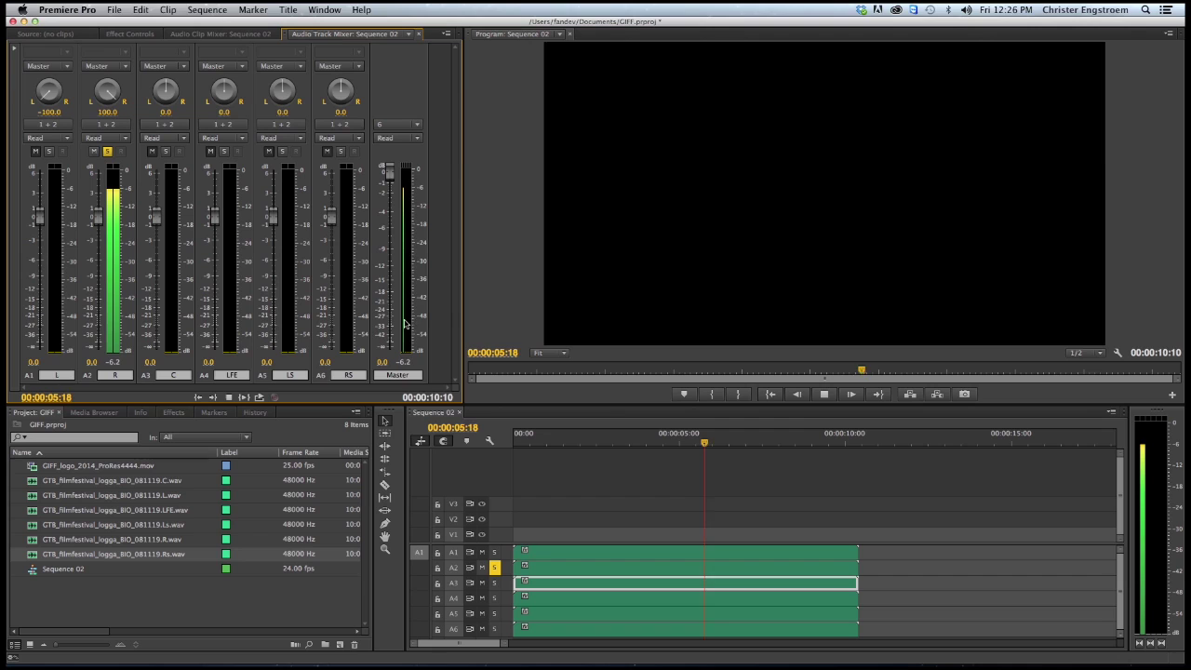
Route the C and LFE tracks to output pair 3 + 4.
key(space)
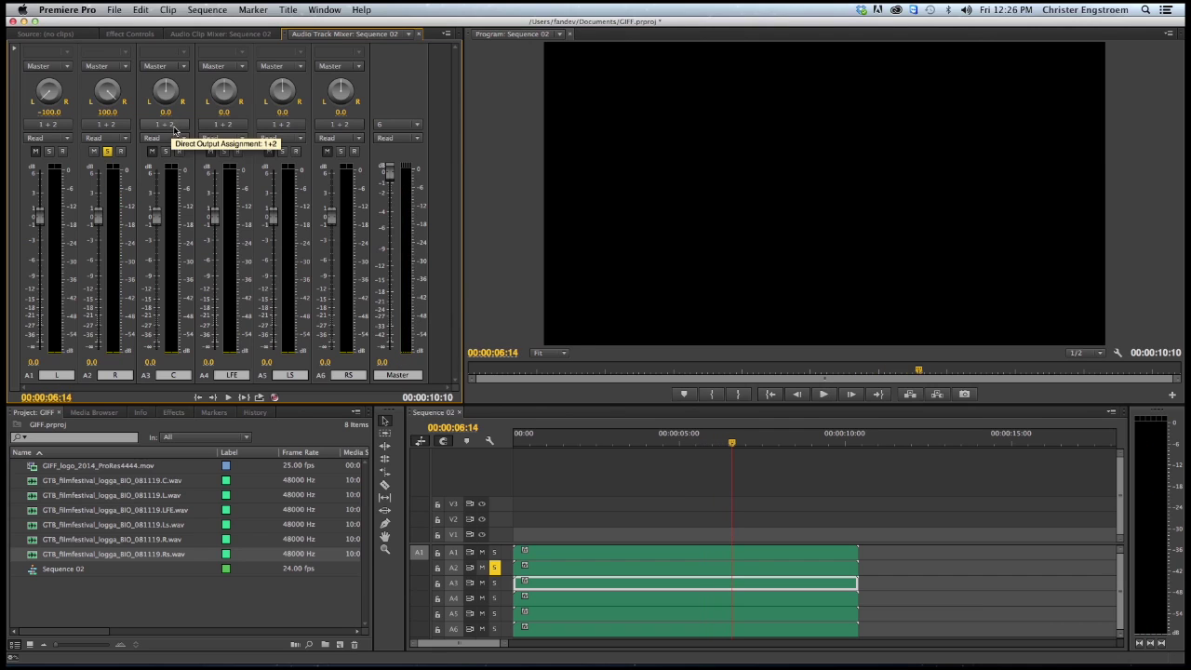
click(174, 128)
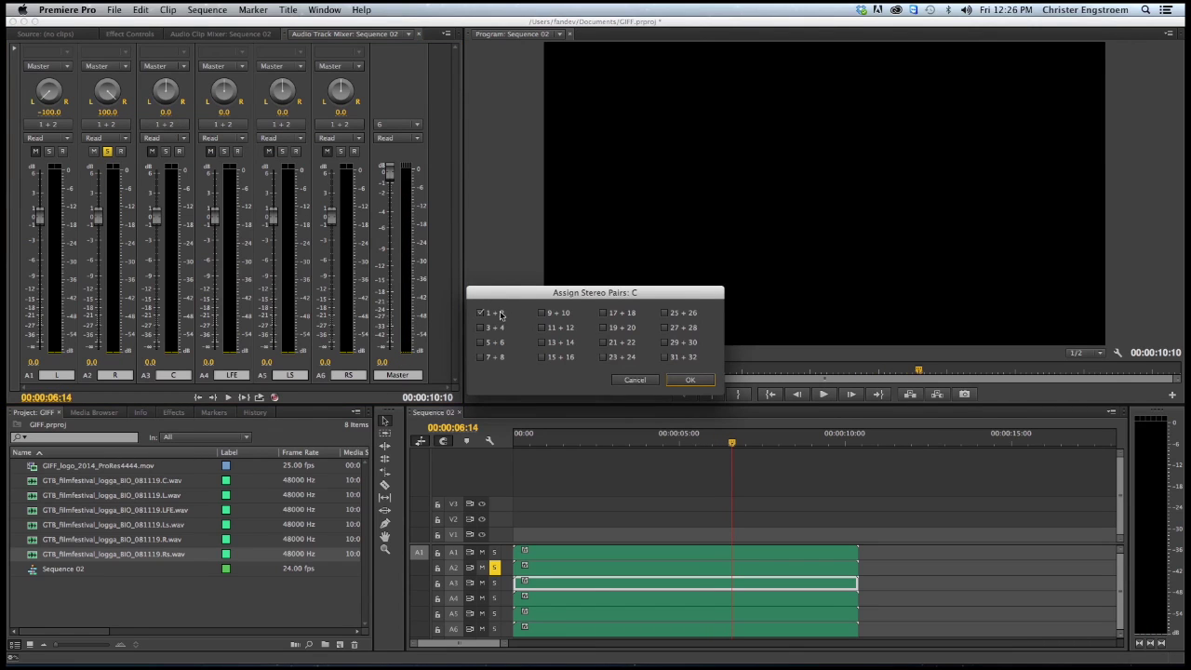
click(495, 330)
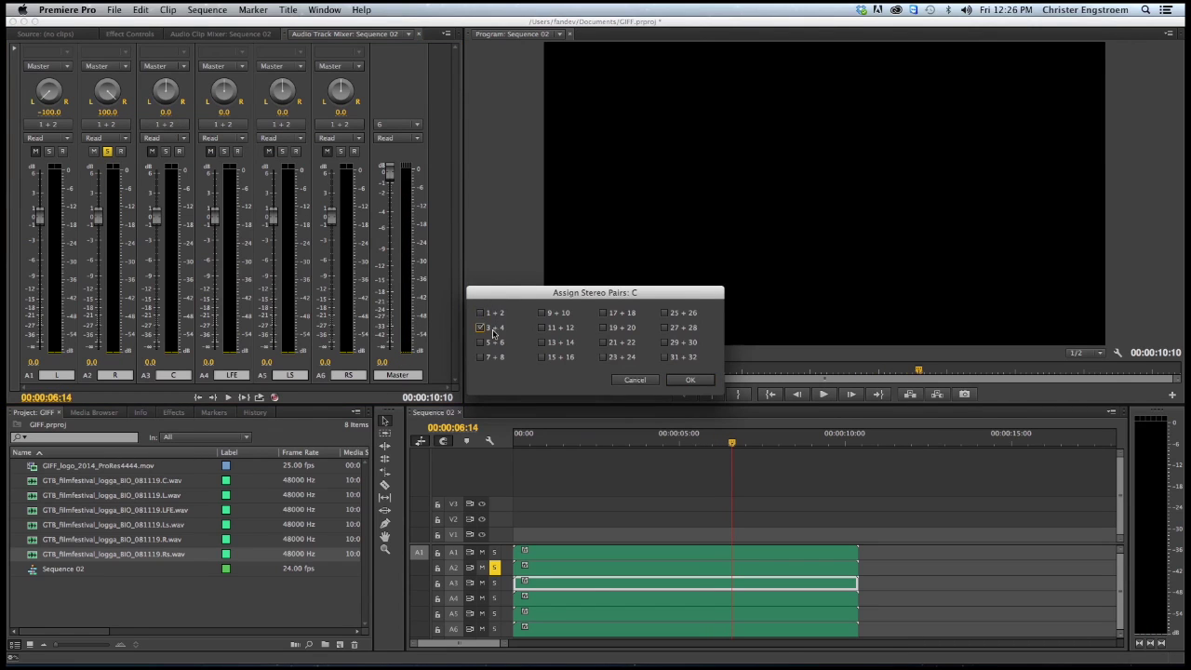
click(692, 382)
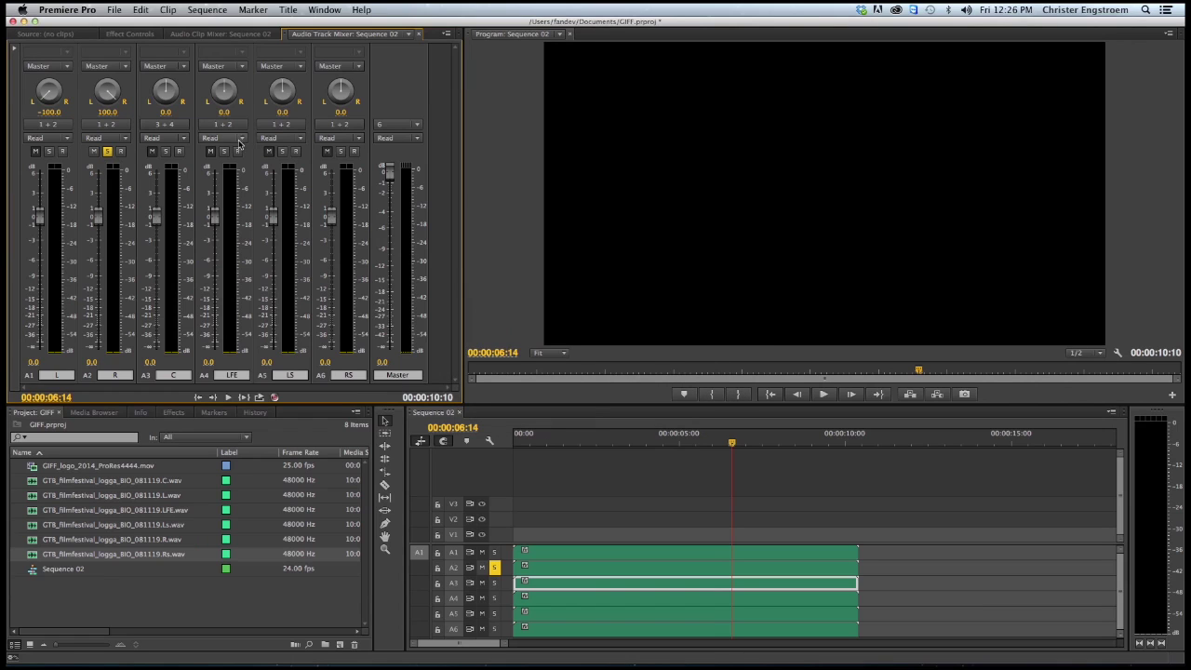
click(235, 128)
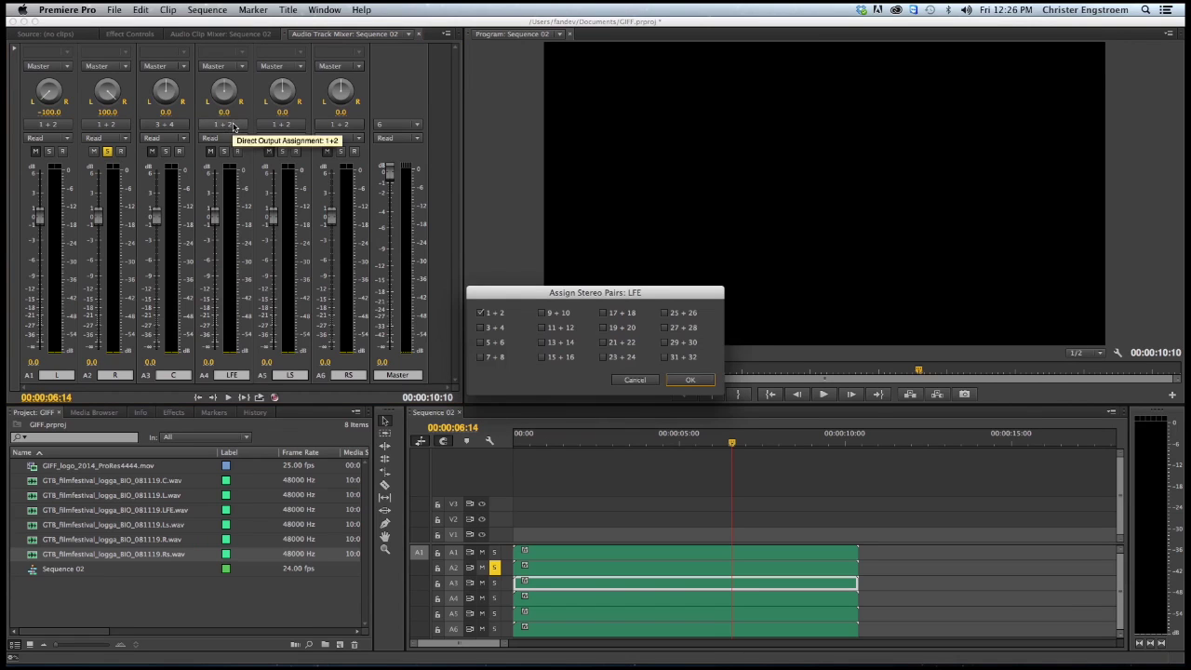
click(490, 328)
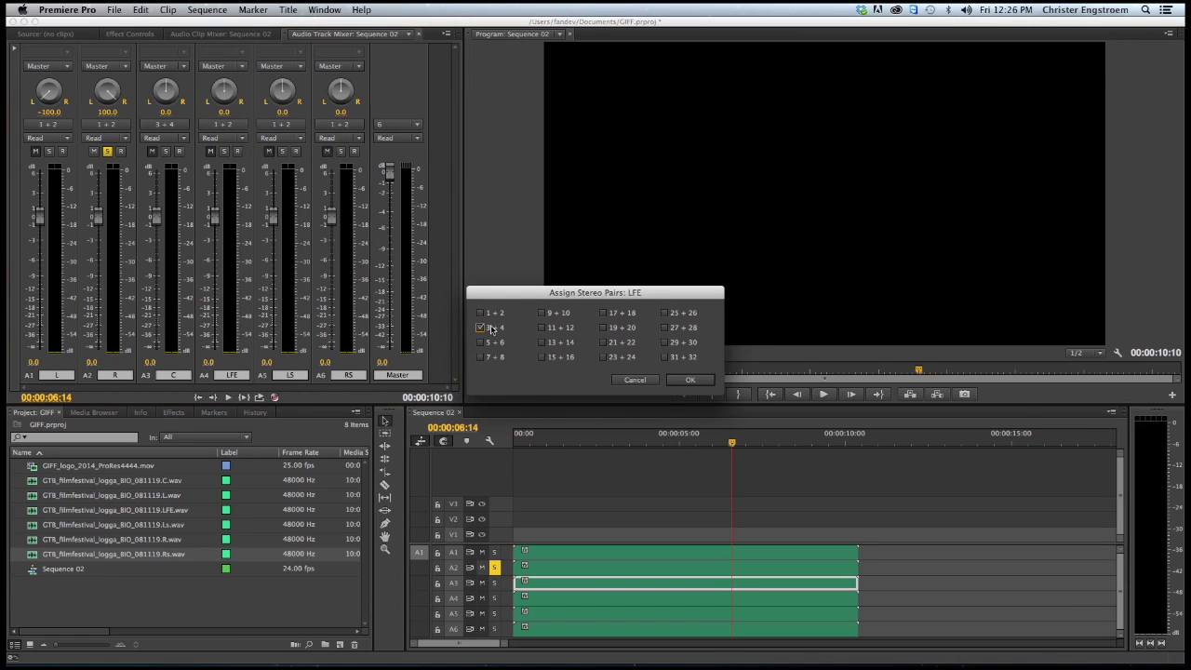
click(691, 381)
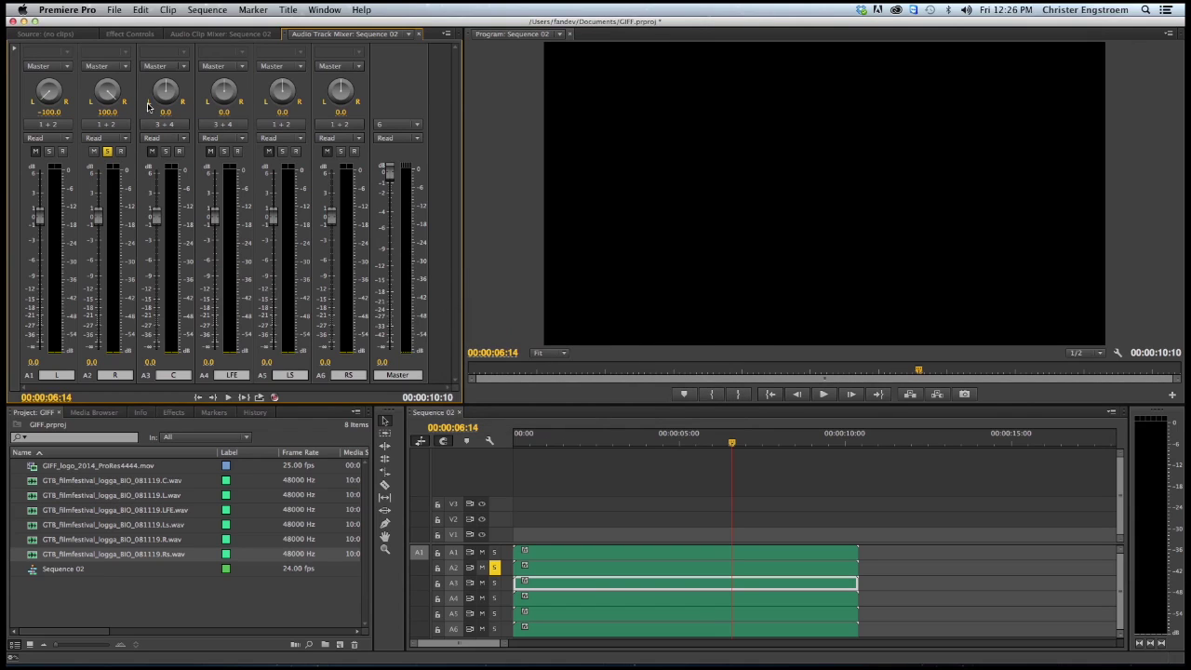
Pan C to -100 and LFE to 100, then solo and play each track.
drag(147, 107, 150, 109)
drag(239, 107, 244, 111)
click(107, 151)
click(166, 151)
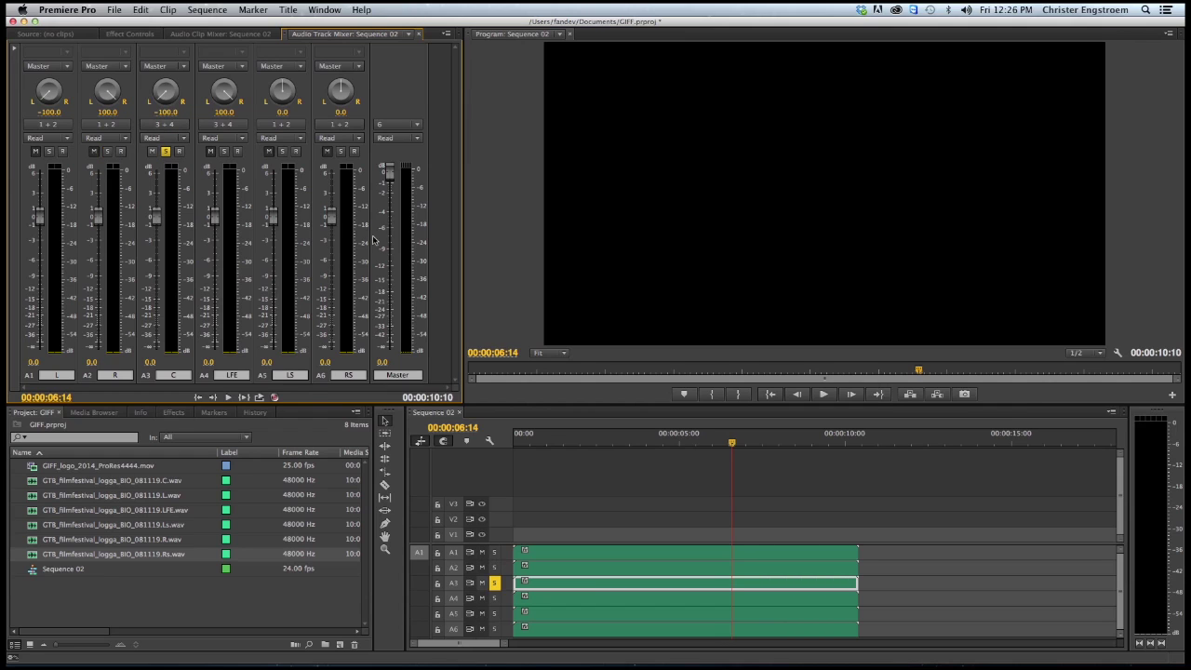
key(space)
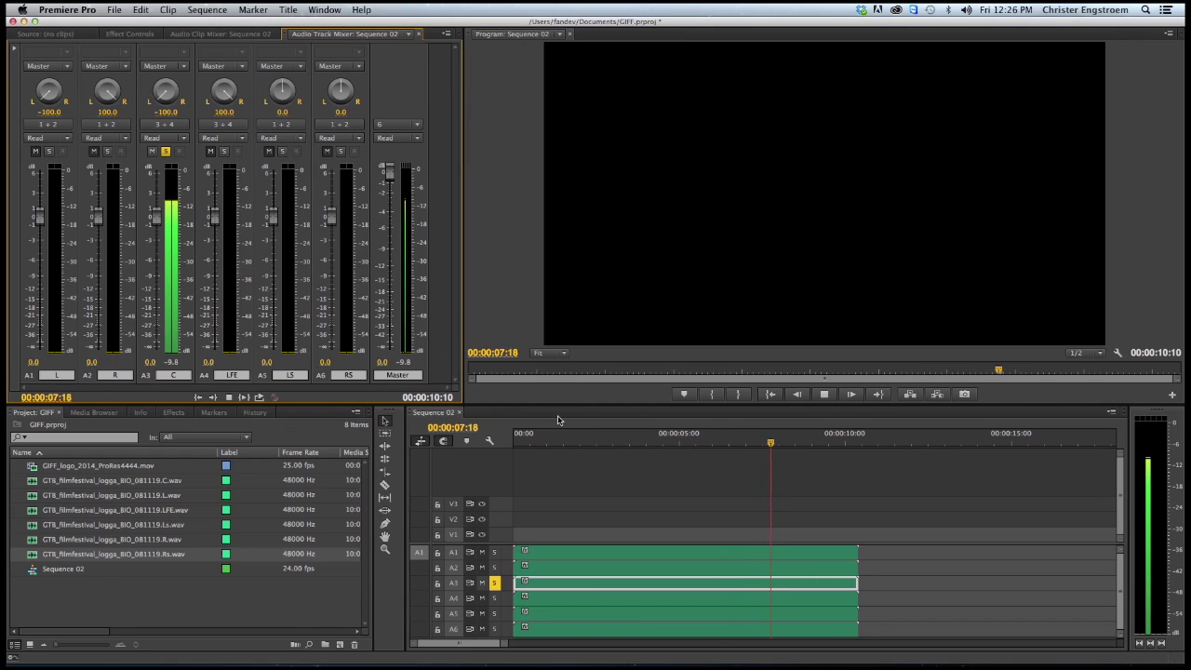
key(space)
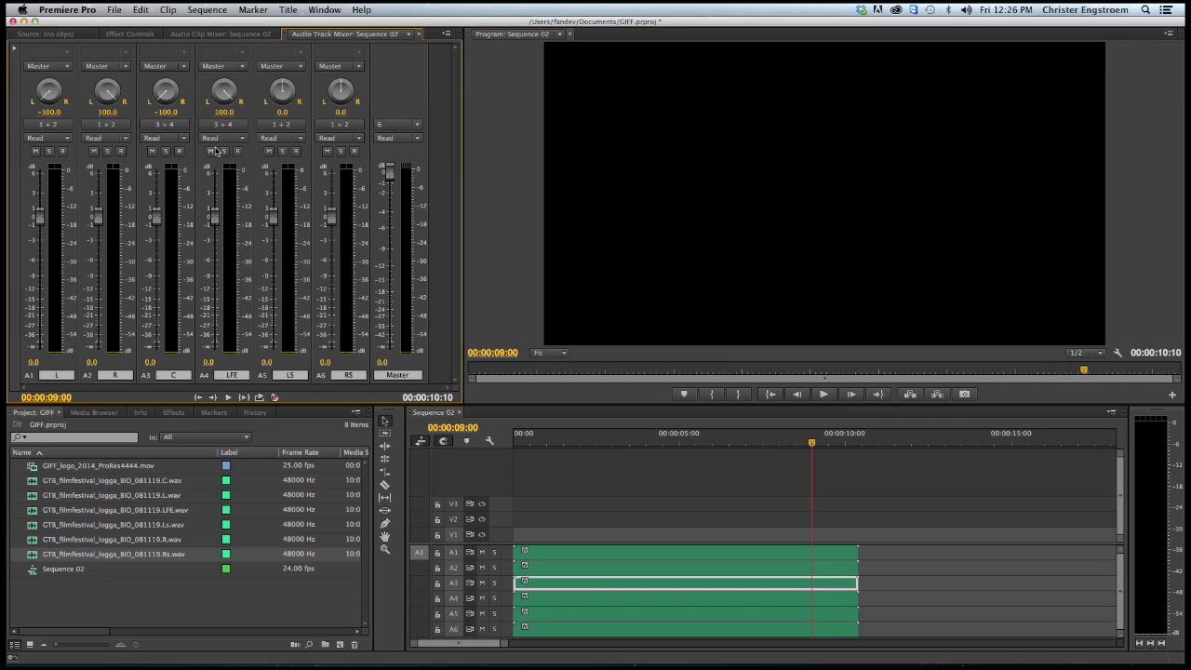
click(223, 150)
key(space)
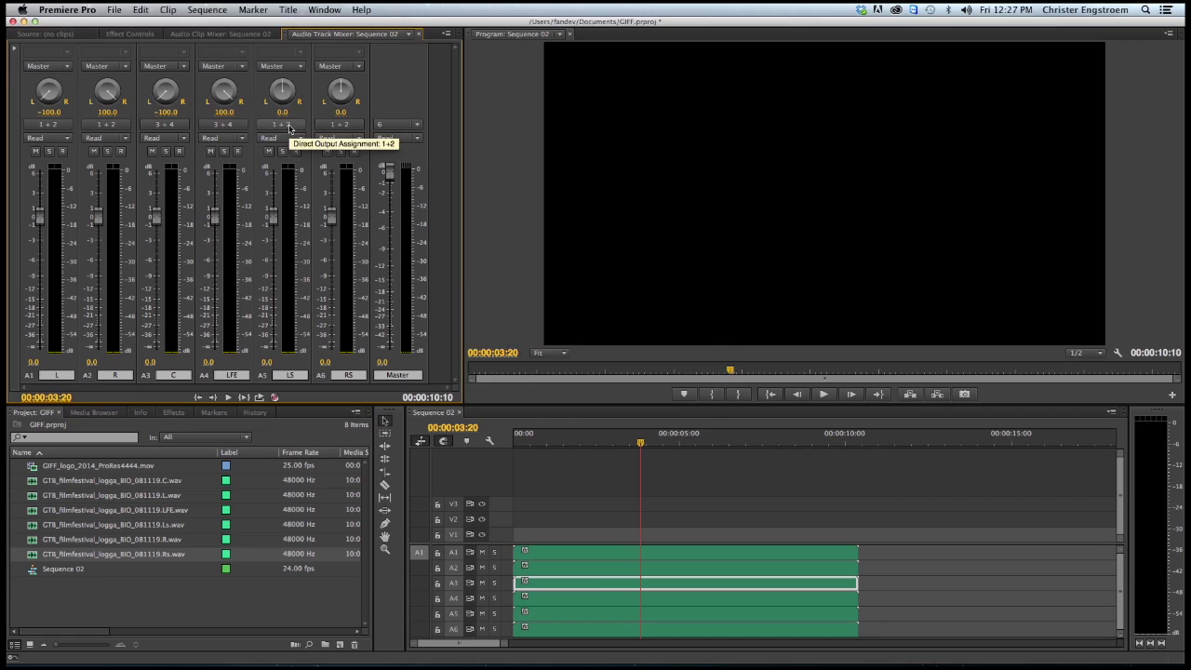
click(289, 127)
click(498, 317)
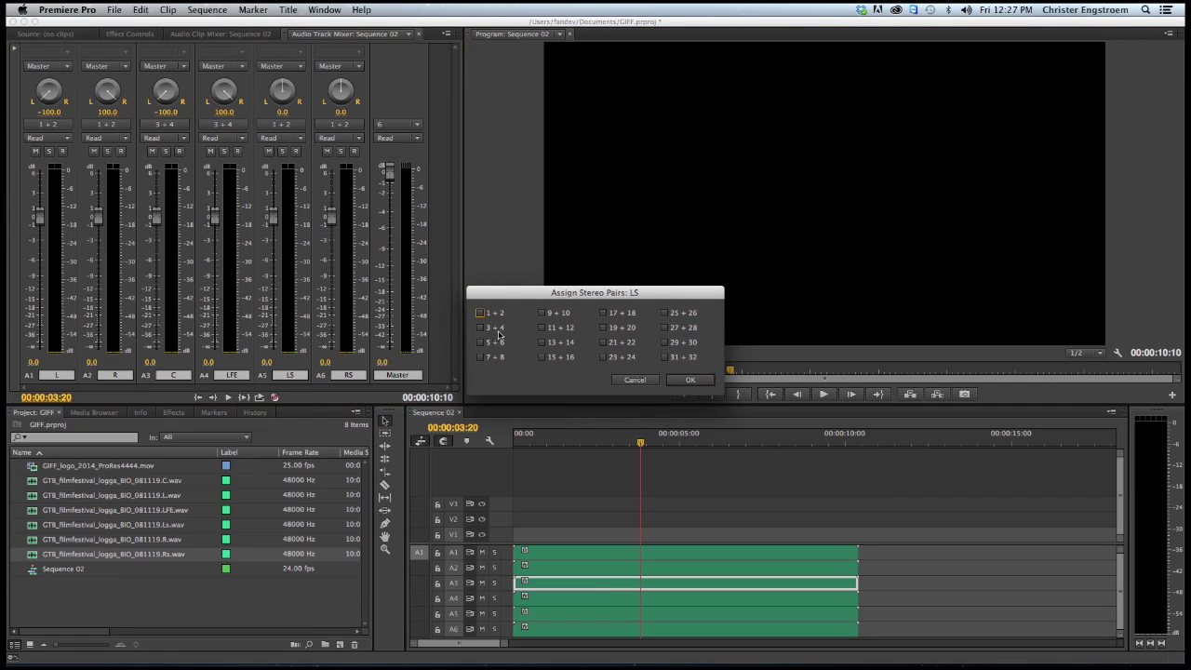
click(498, 344)
click(694, 381)
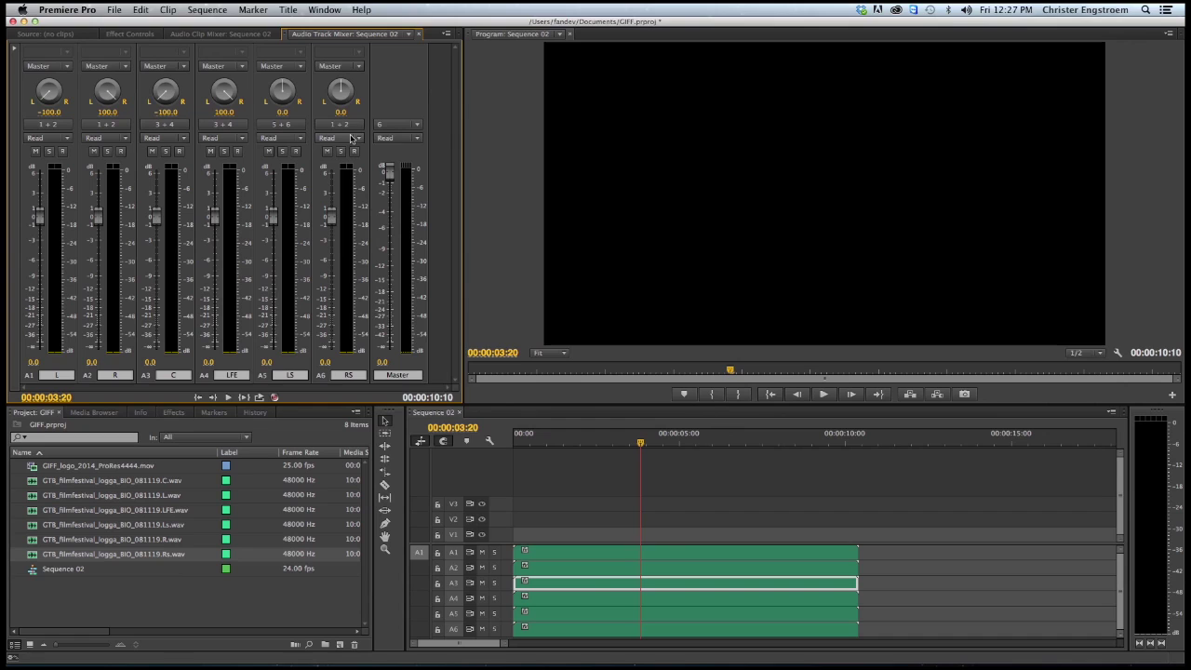
click(351, 128)
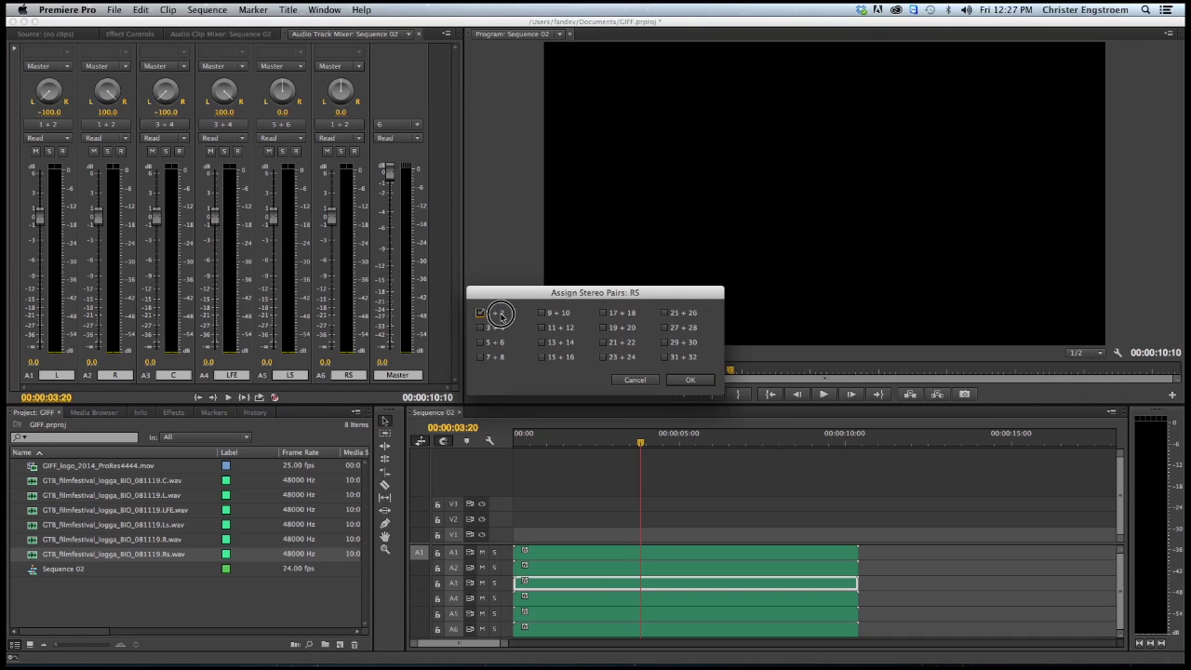
click(496, 343)
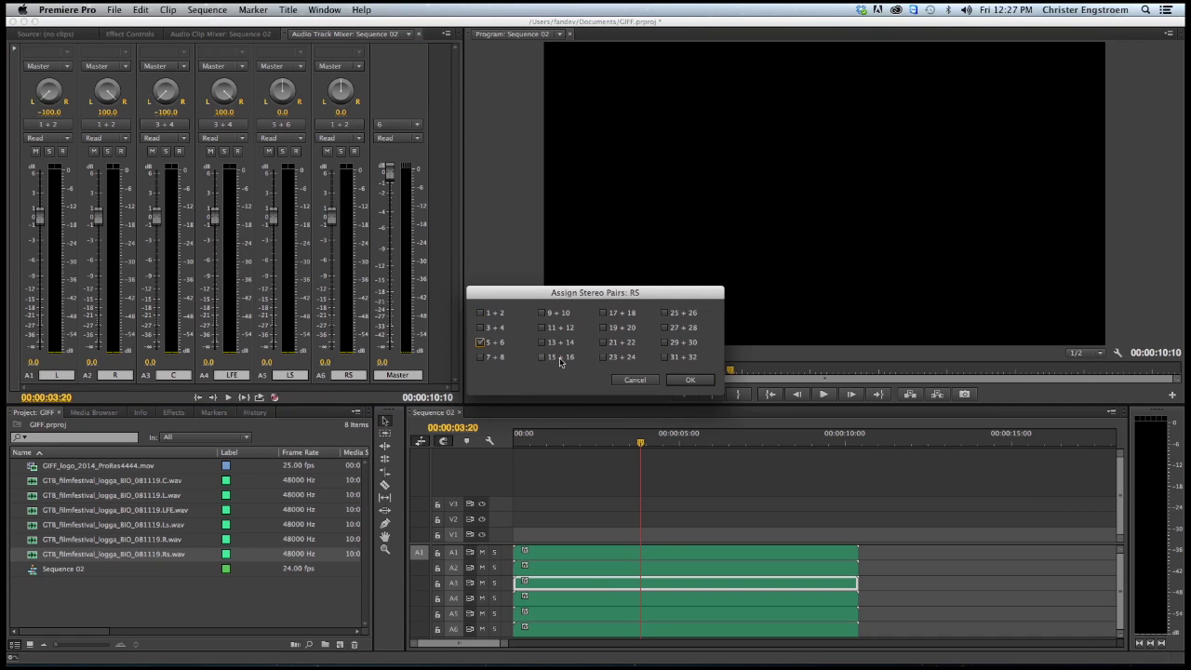
click(686, 381)
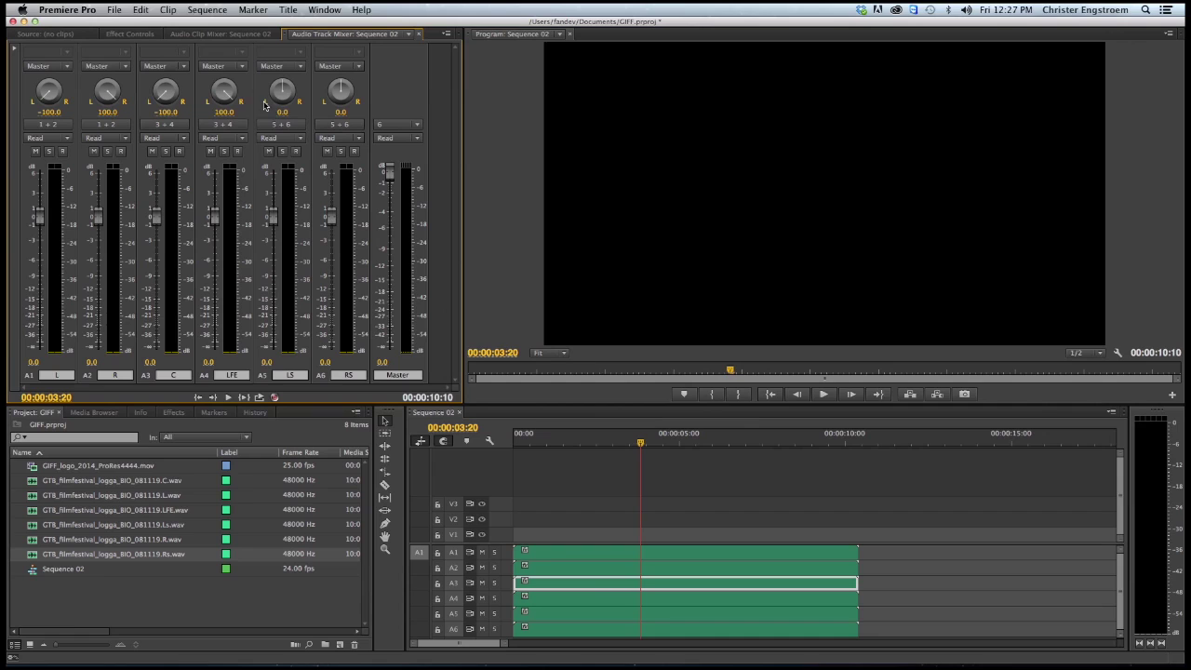
drag(264, 105, 266, 108)
drag(355, 109, 358, 113)
click(283, 152)
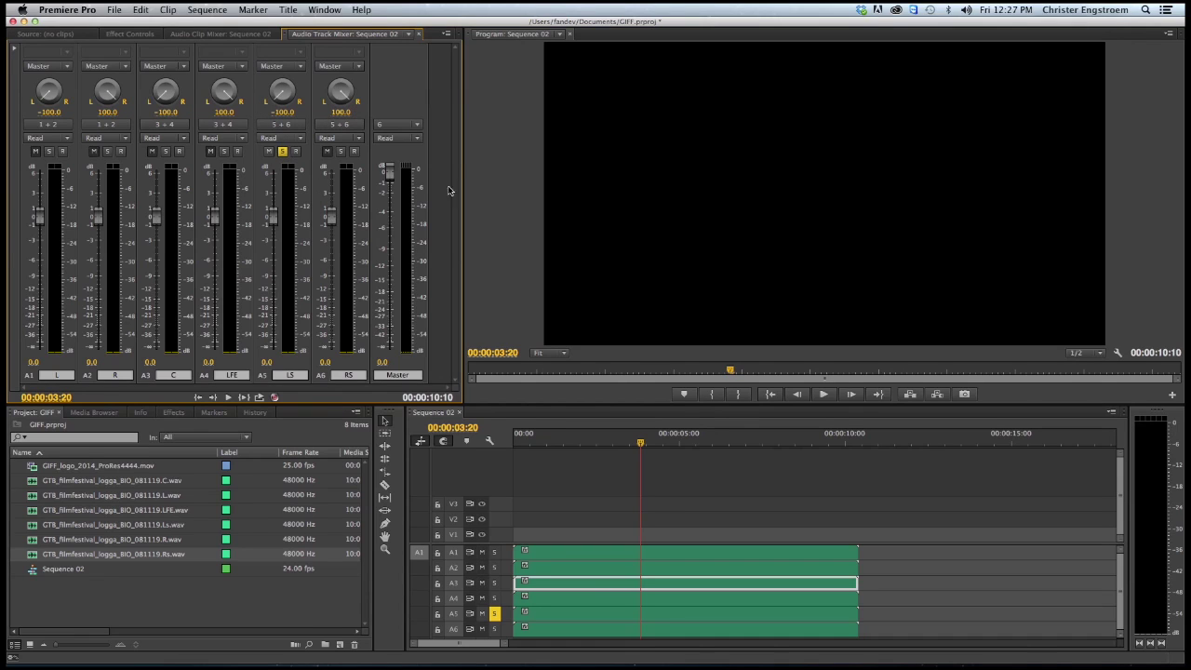
click(531, 438)
key(space)
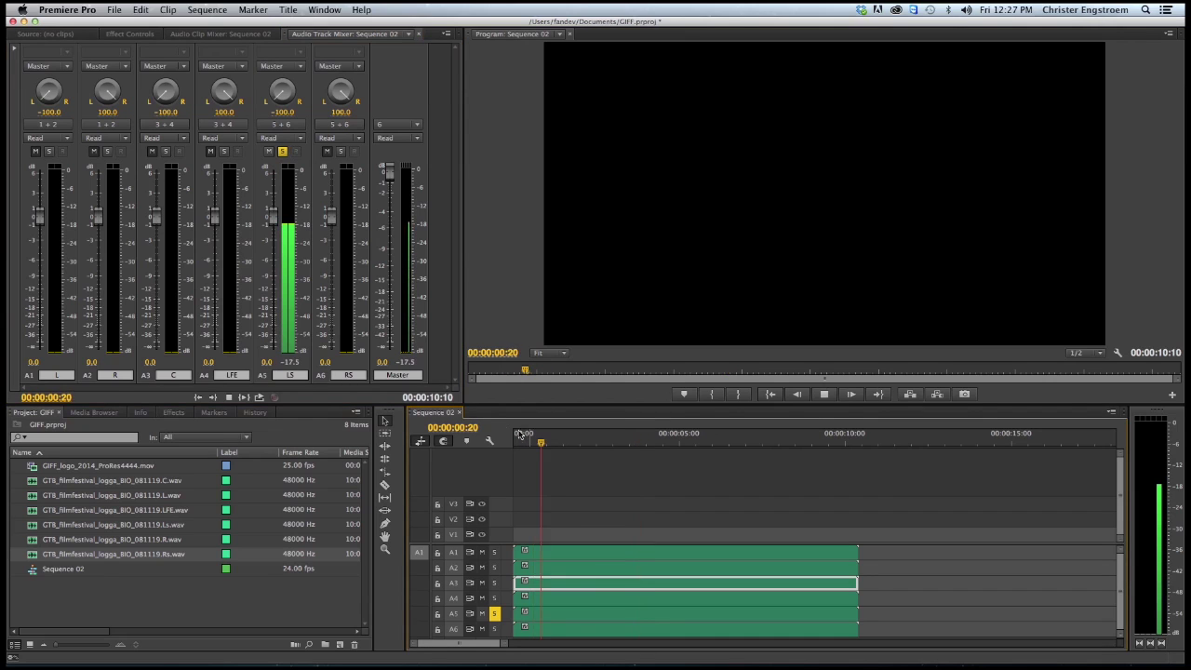
key(space)
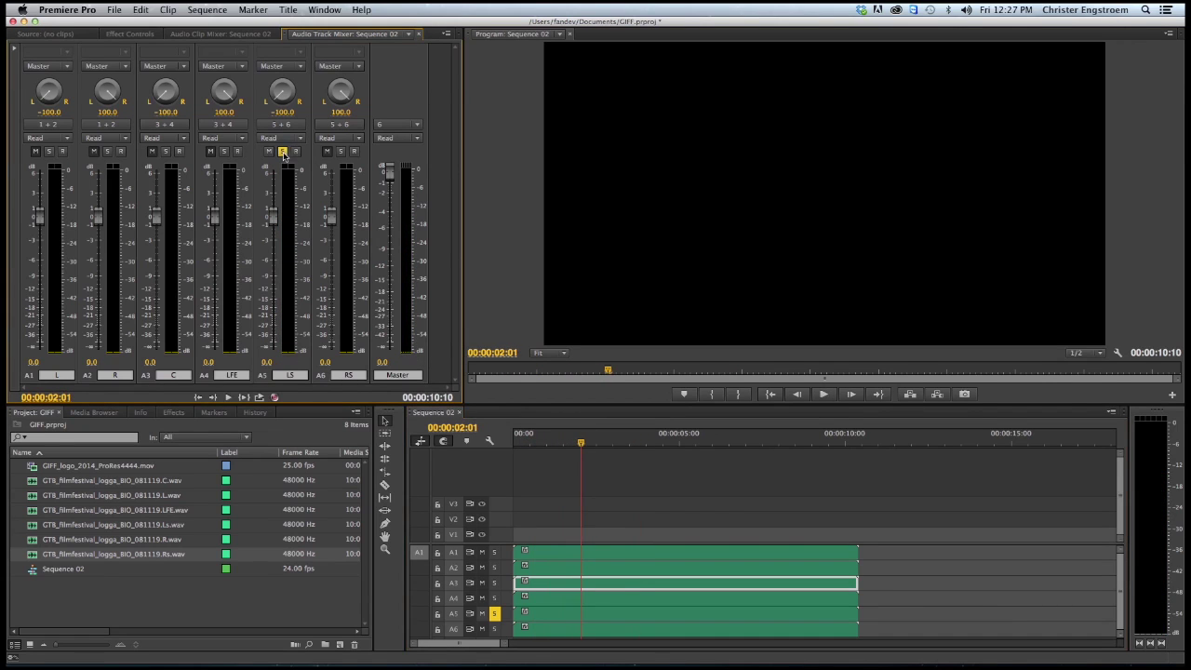
click(283, 152)
click(341, 150)
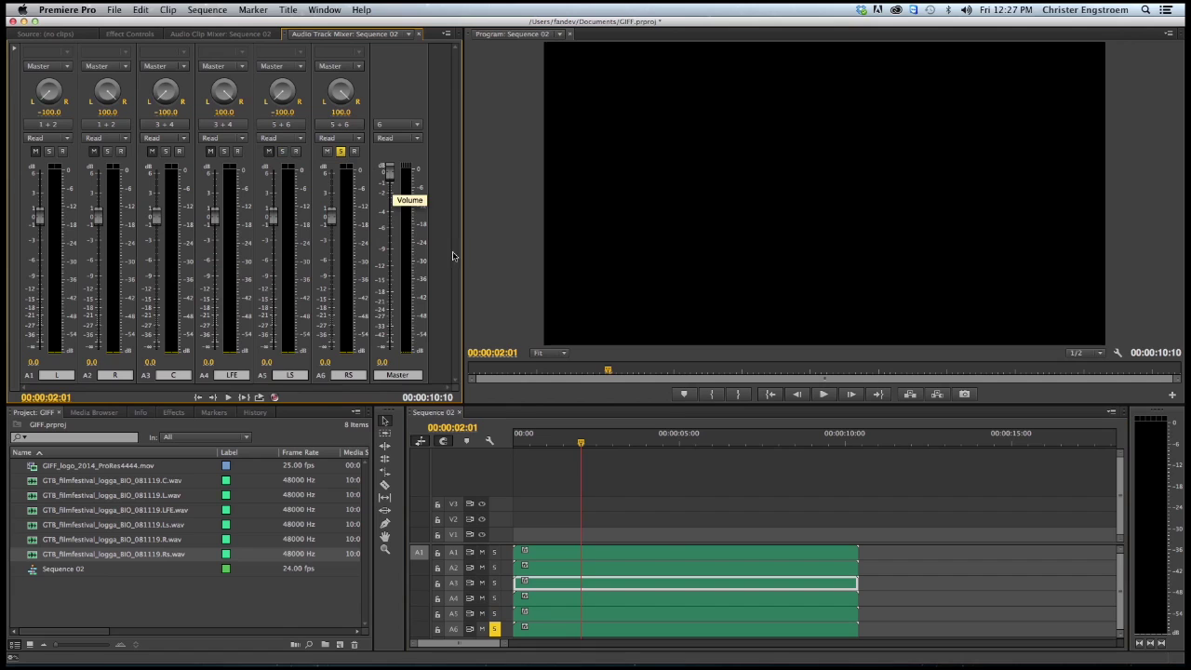
key(space)
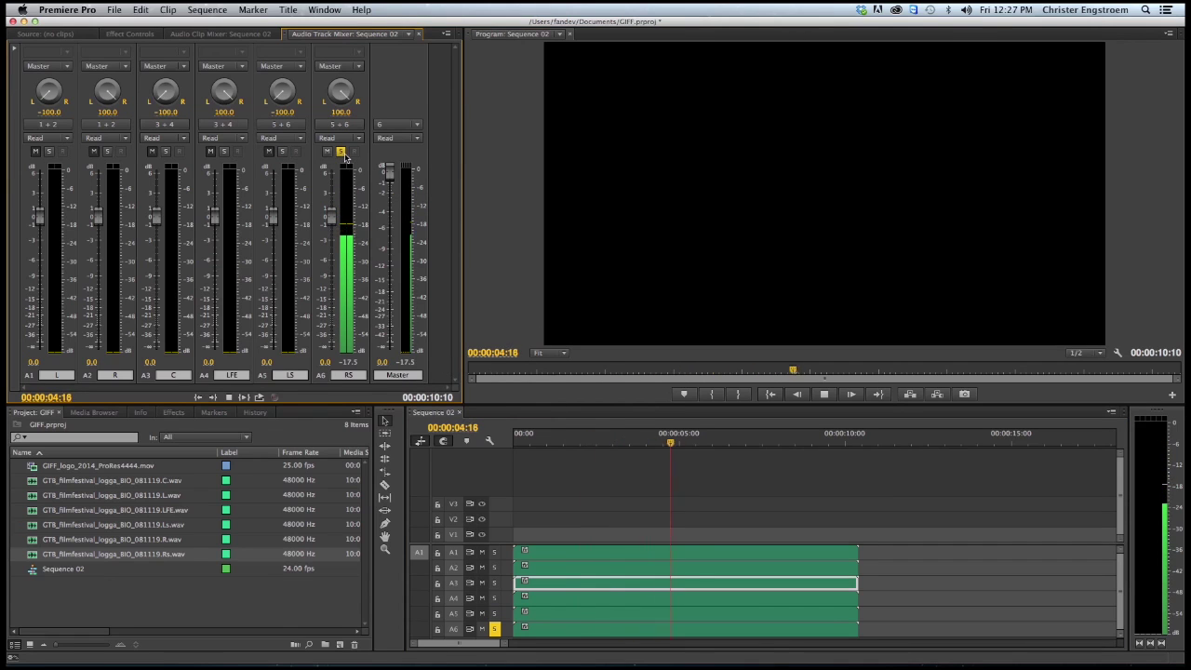
key(space)
click(340, 150)
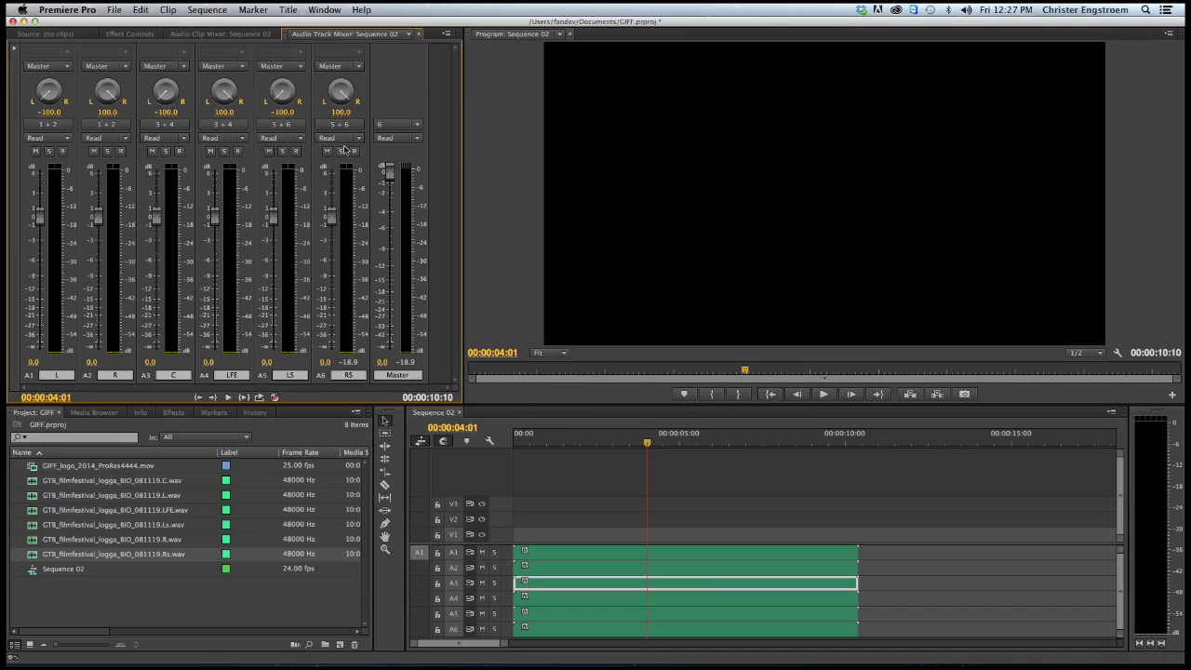
key(space)
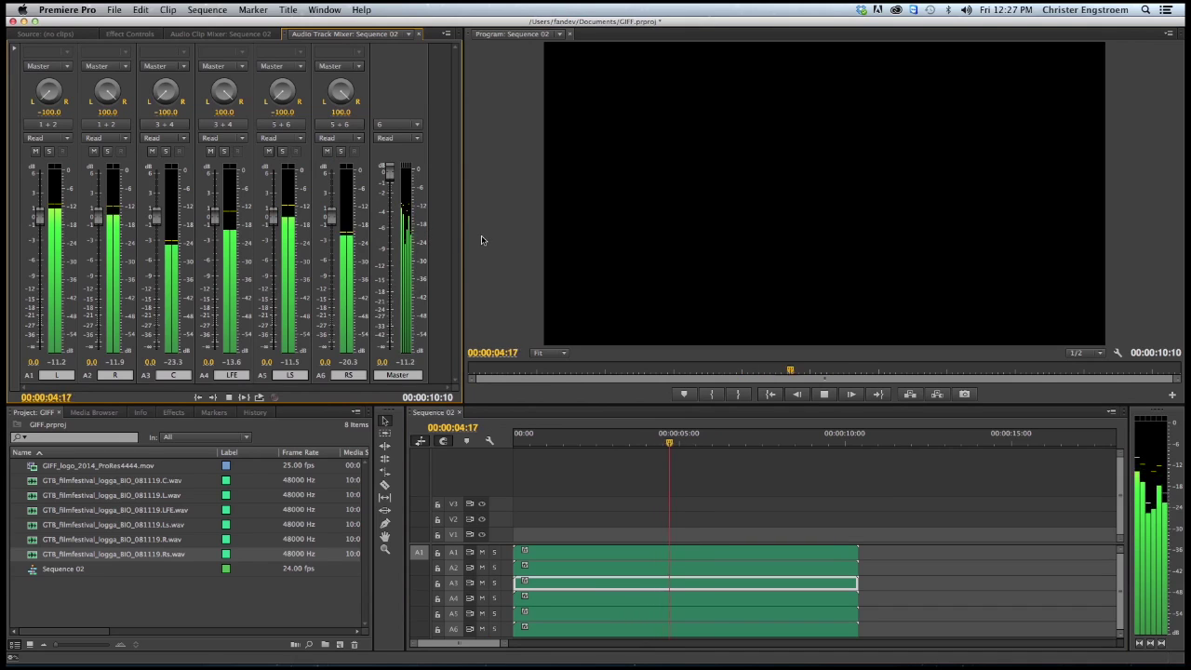
key(space)
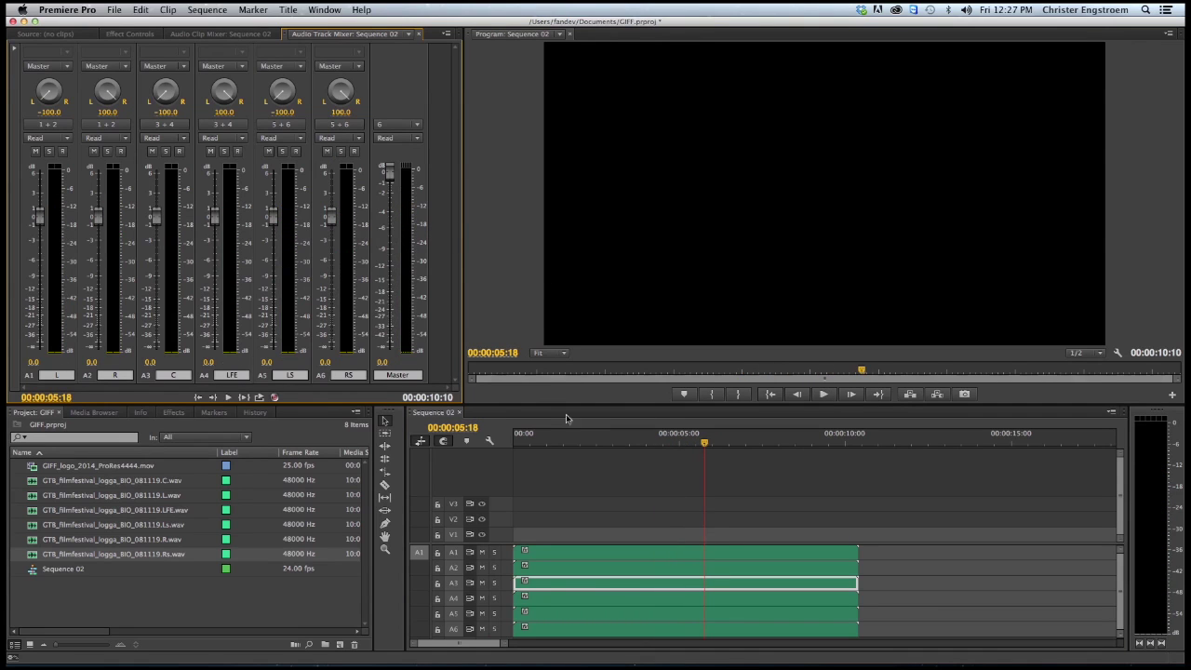
Add the GIFF logo clip to the timeline, unlink and delete its audio, and move it to 00:00 on V1.
click(187, 586)
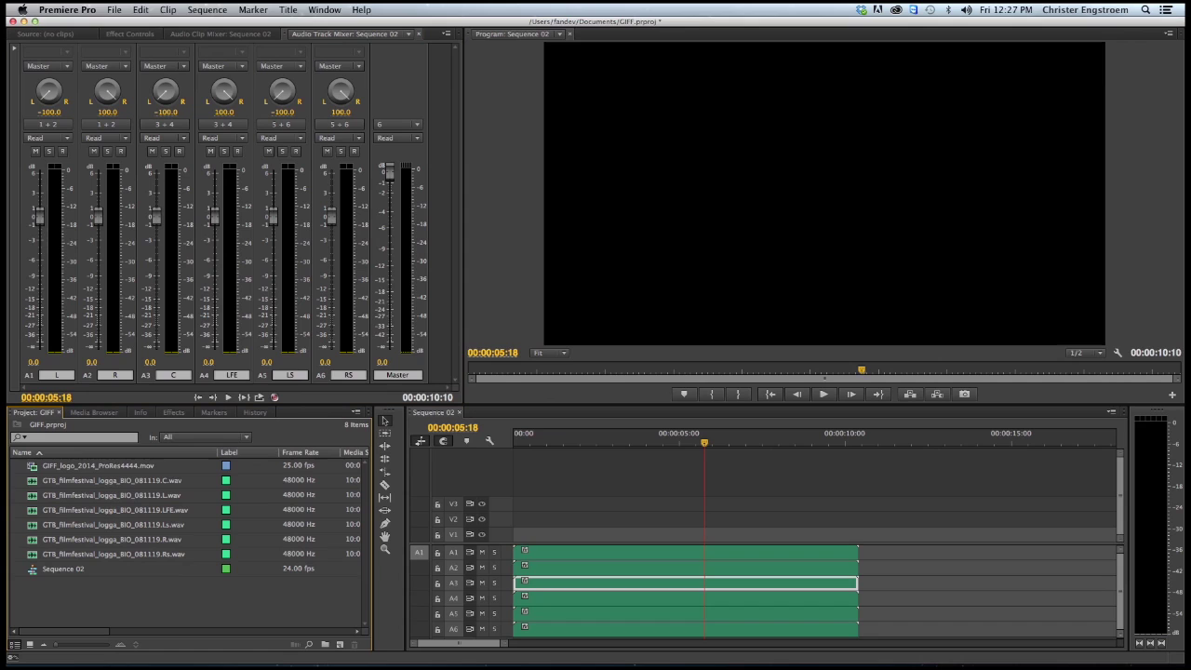
drag(93, 466, 906, 530)
right_click(907, 534)
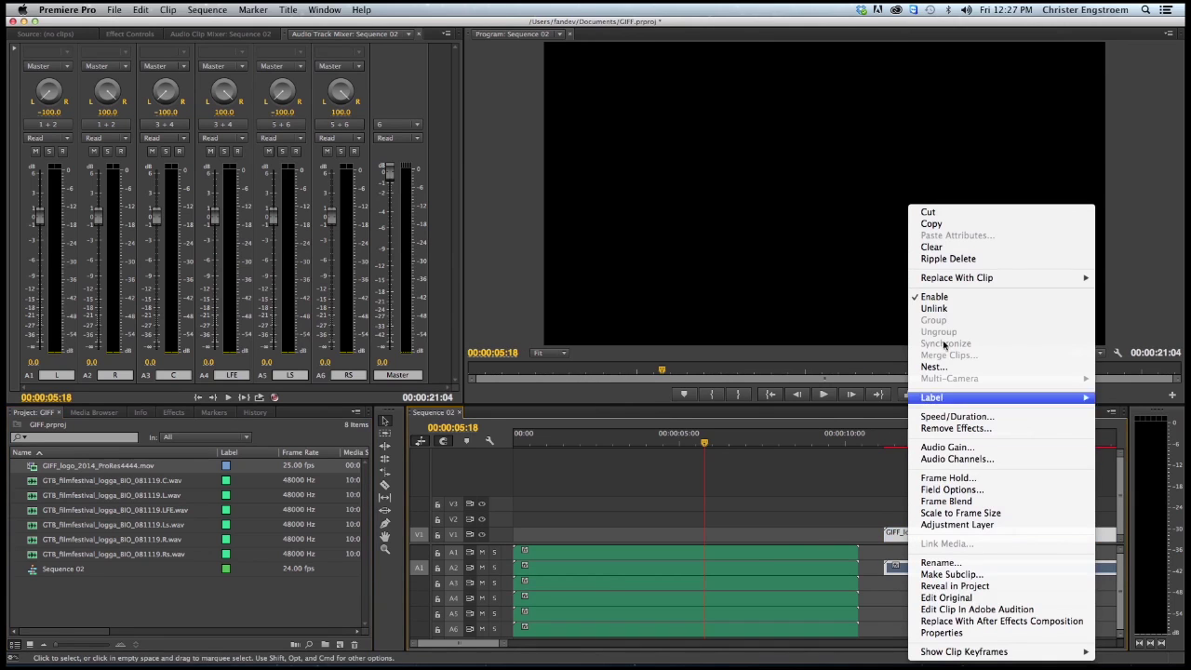
click(935, 308)
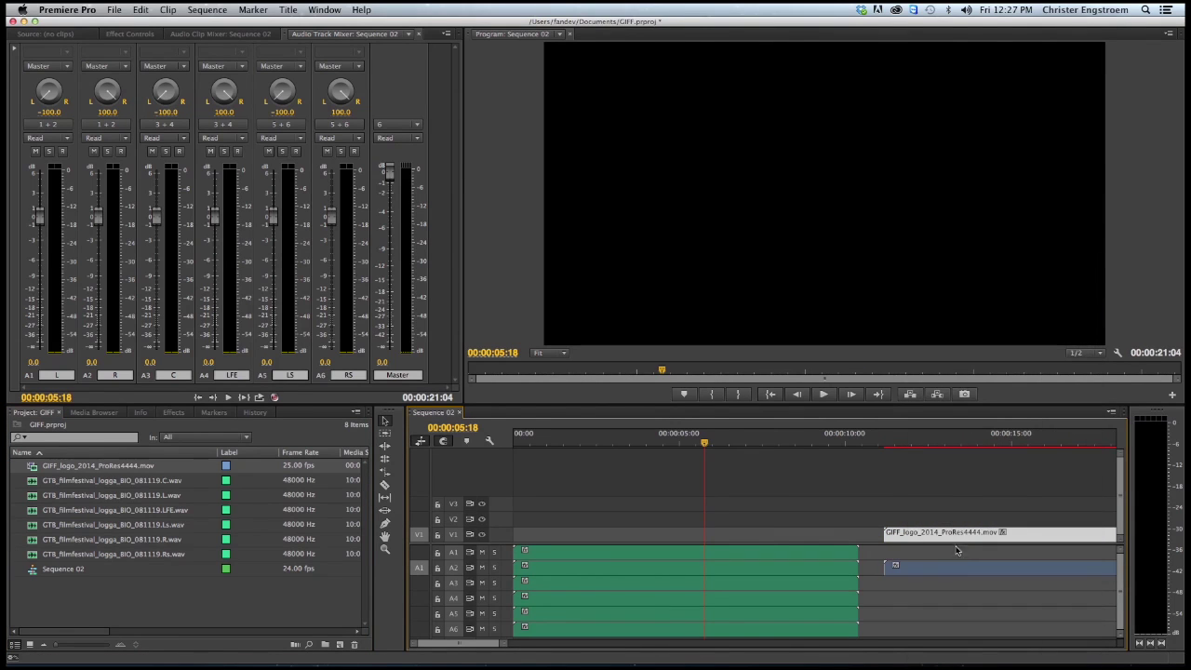
click(952, 560)
key(Delete)
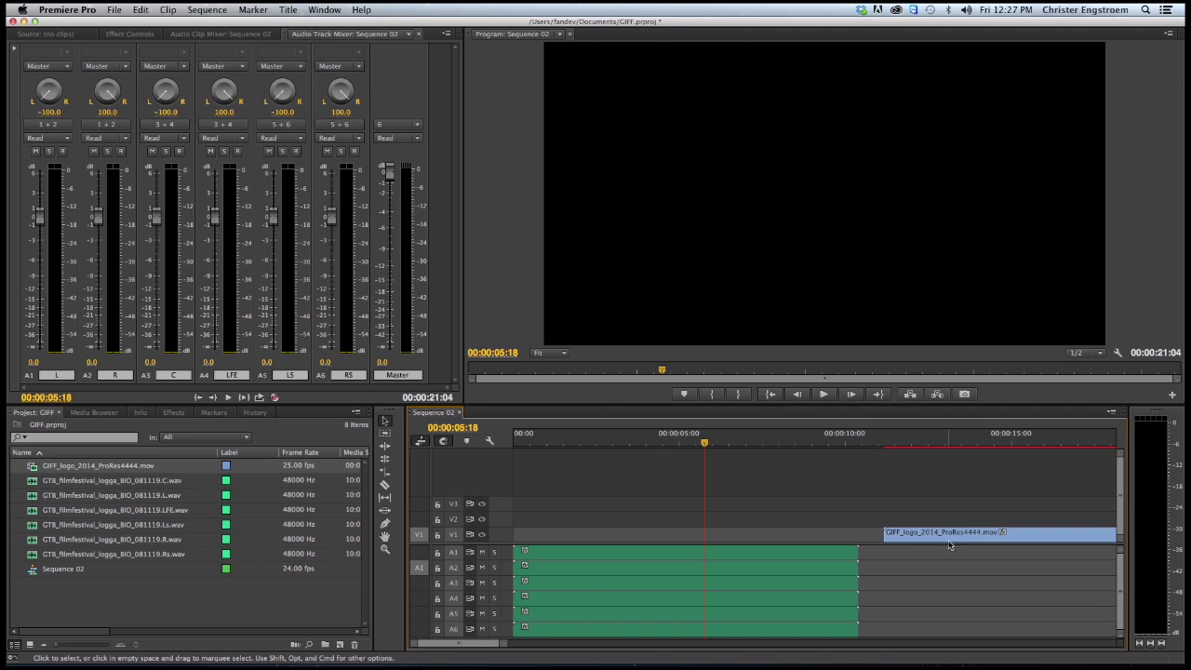
click(940, 538)
drag(941, 538, 564, 544)
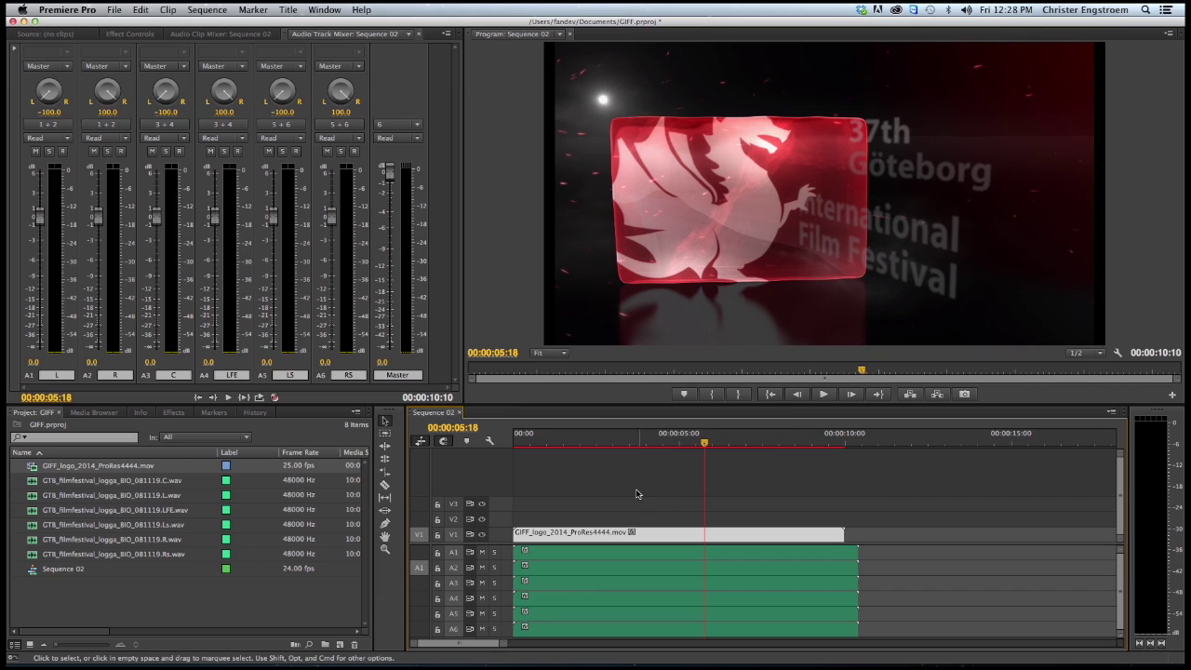
Interpret the GIFF logo footage at an assumed frame rate of 24 fps.
click(76, 465)
click(165, 466)
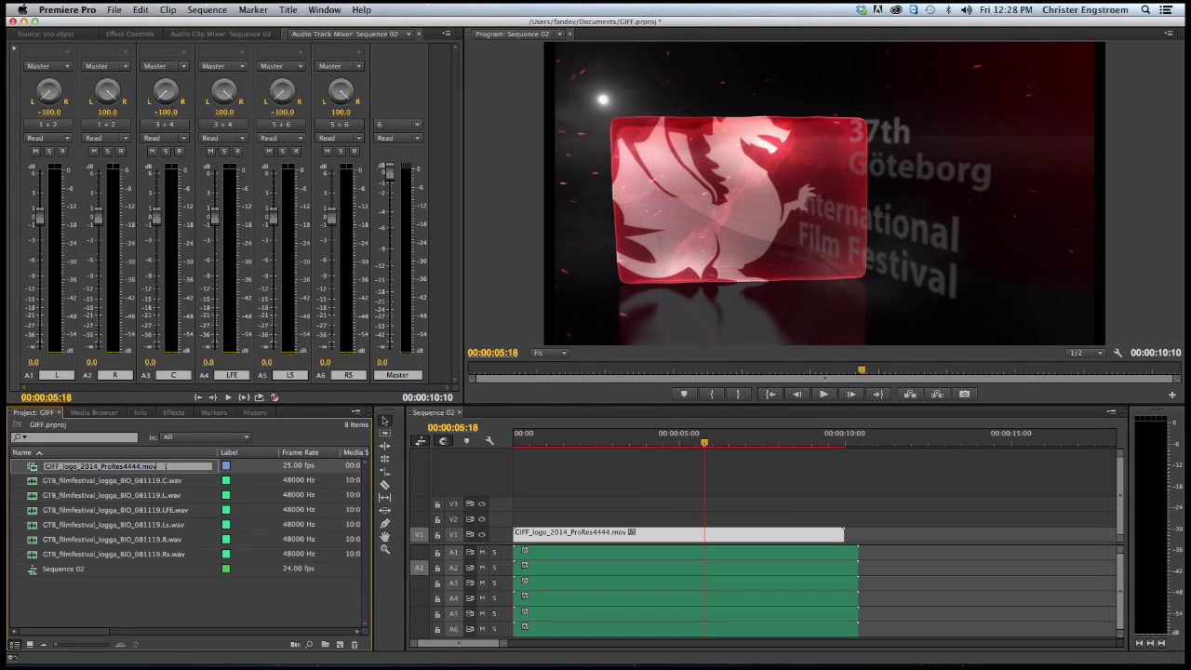
right_click(49, 480)
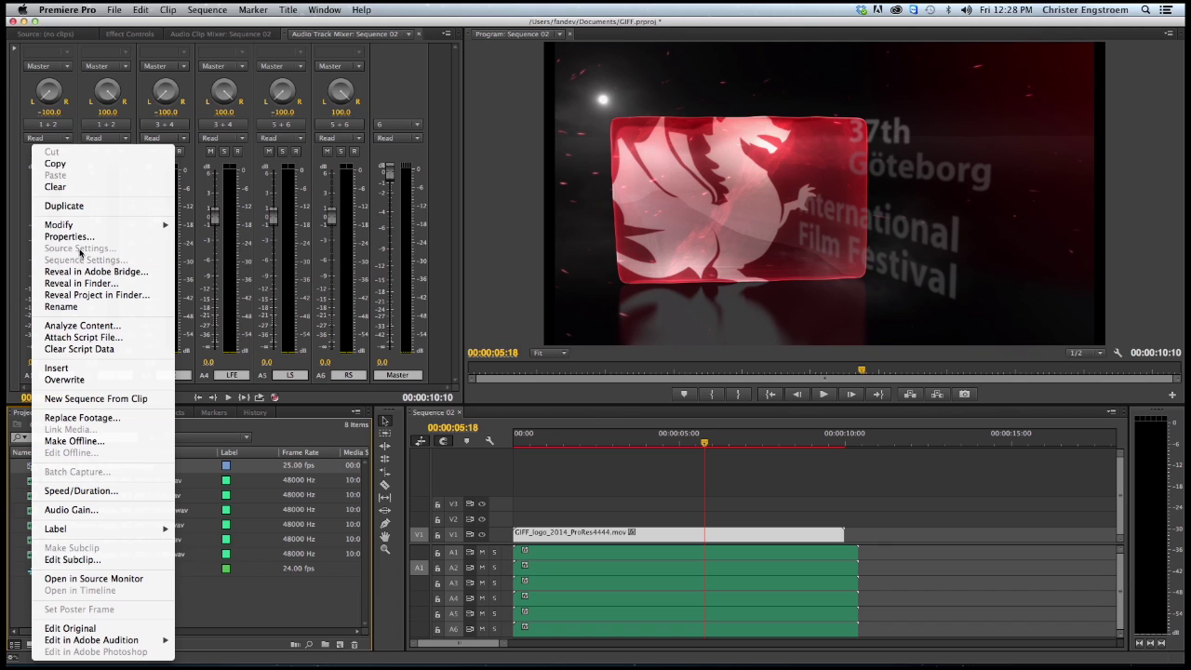
mouse_move(121, 227)
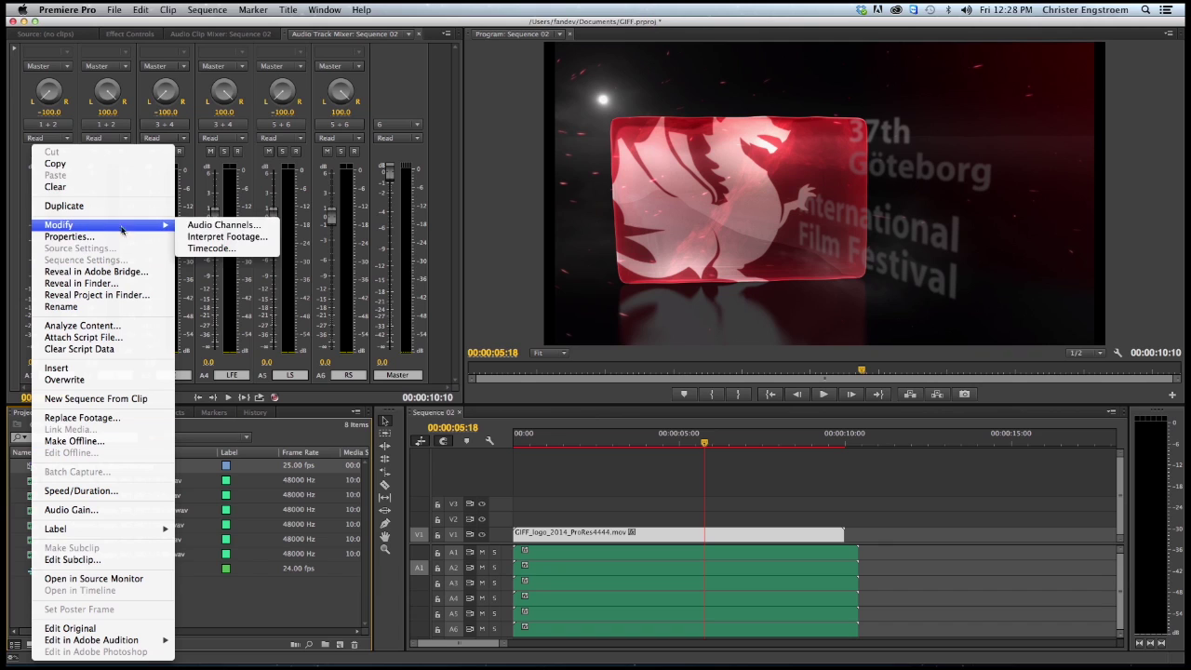
click(218, 238)
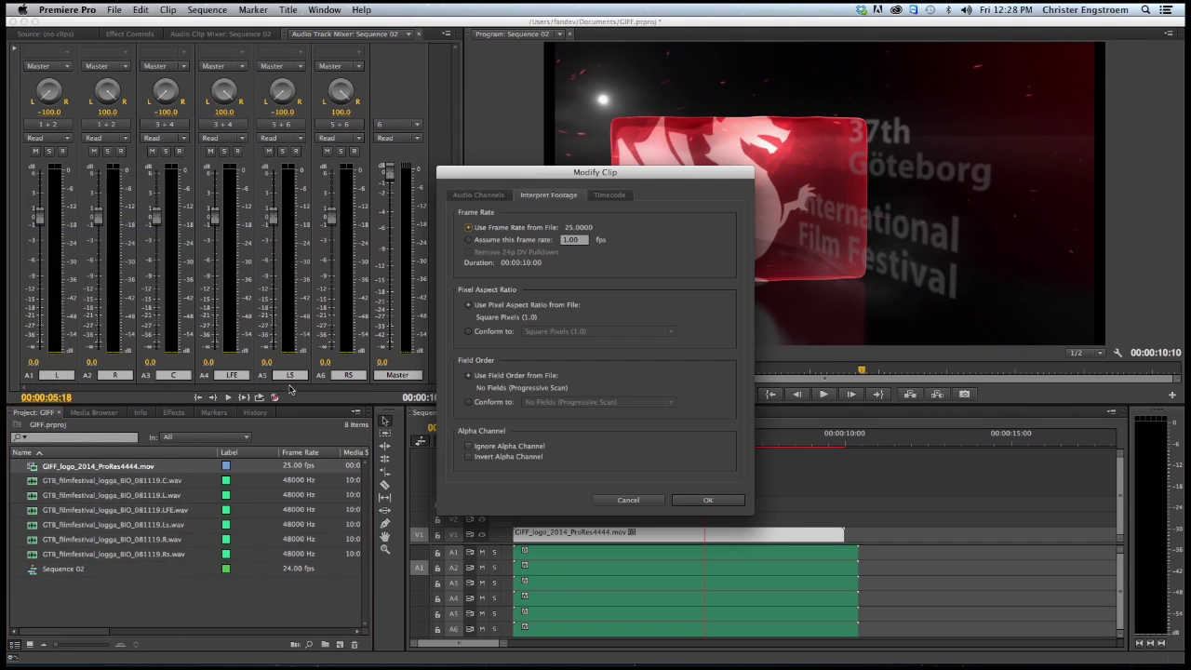
click(478, 243)
text(24)
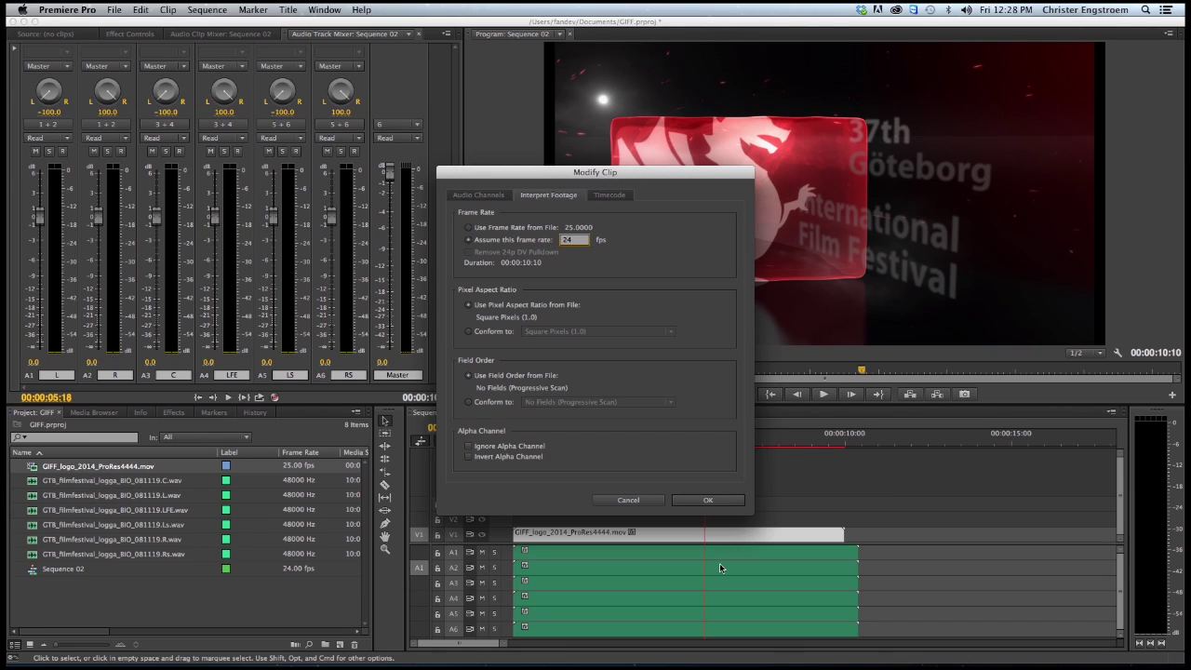
click(705, 501)
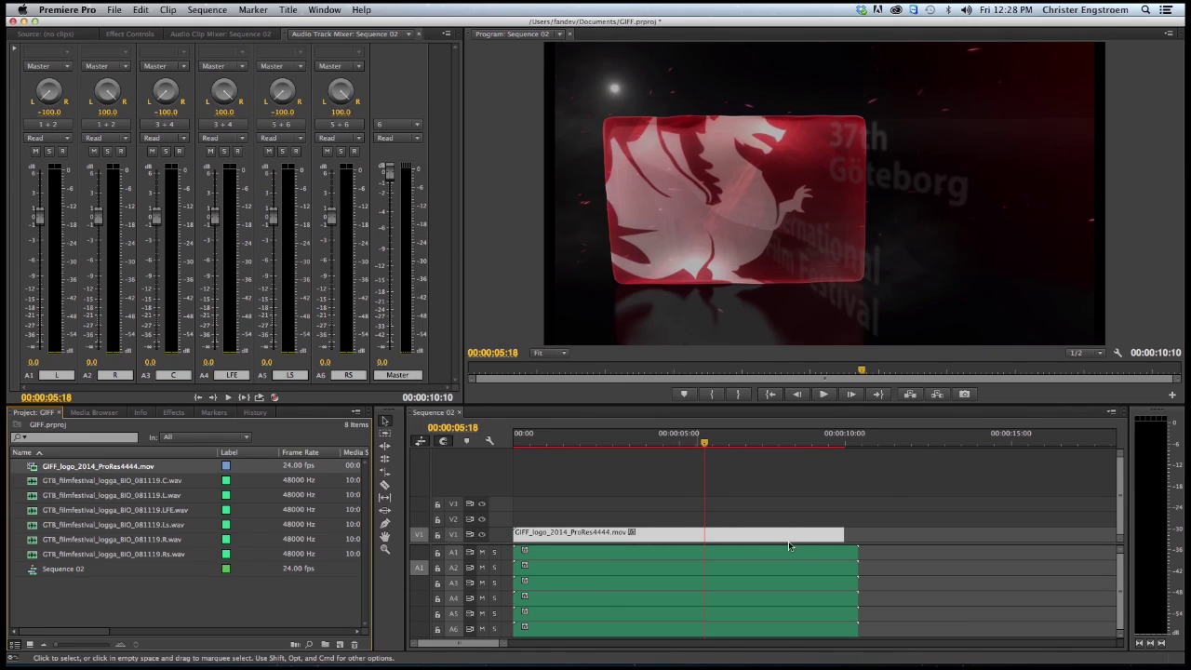
Extend the logo clip's end to match the audio at 00:00:10:10 and scrub to check.
drag(843, 534, 878, 540)
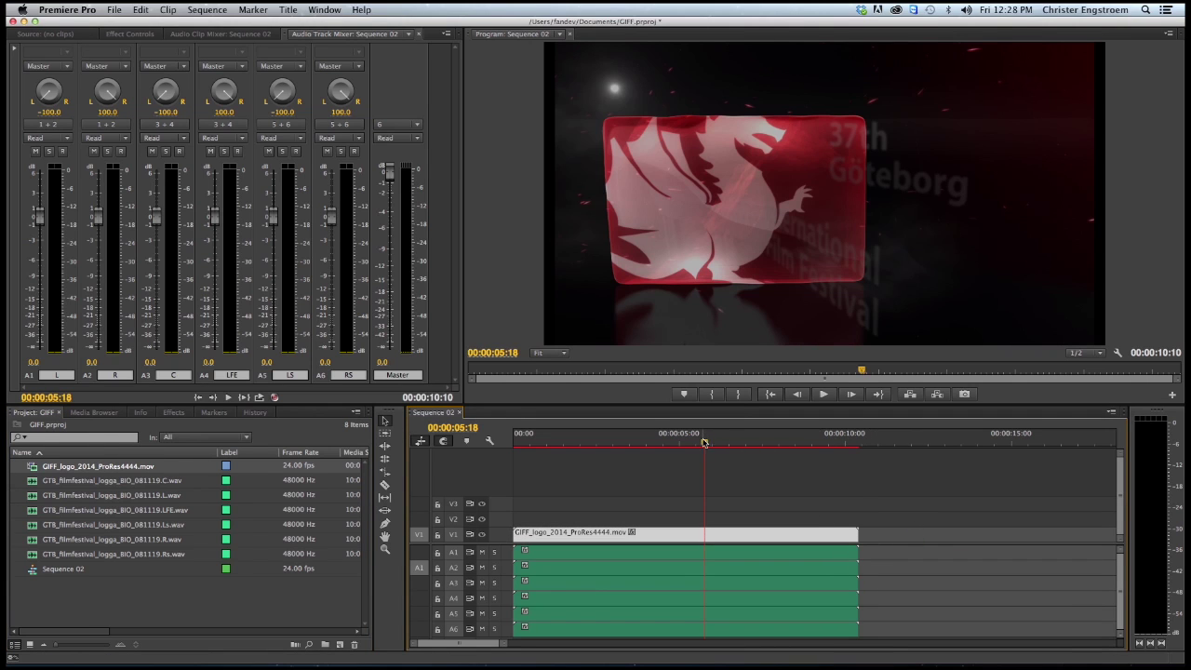
drag(705, 443, 598, 453)
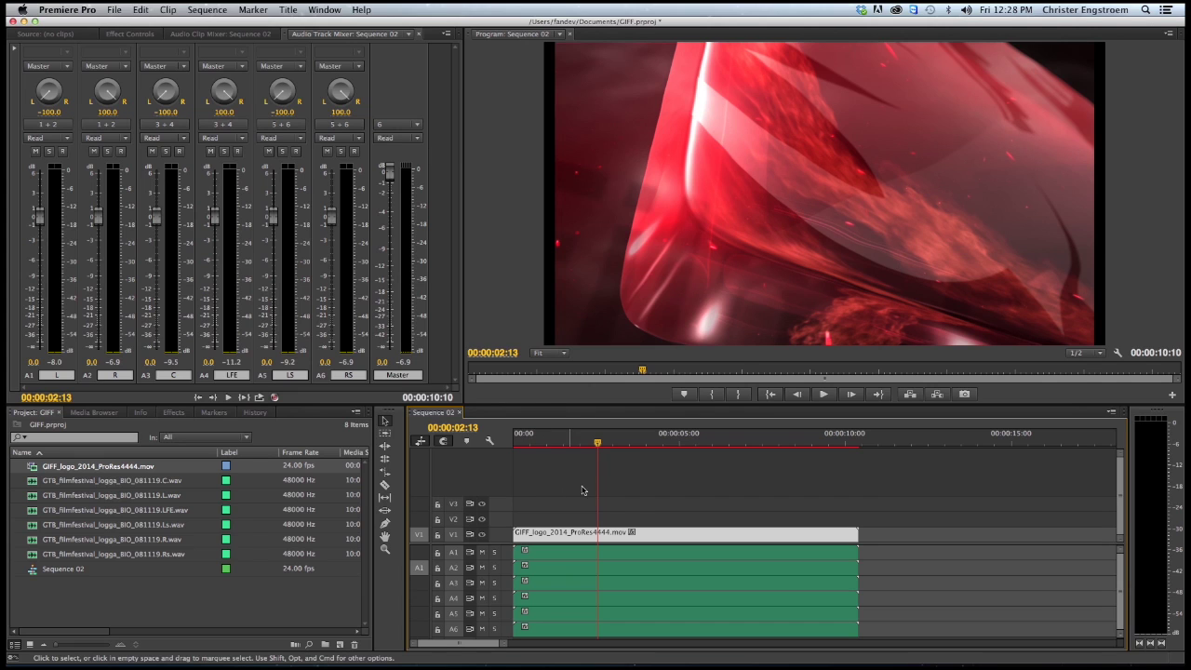
click(114, 9)
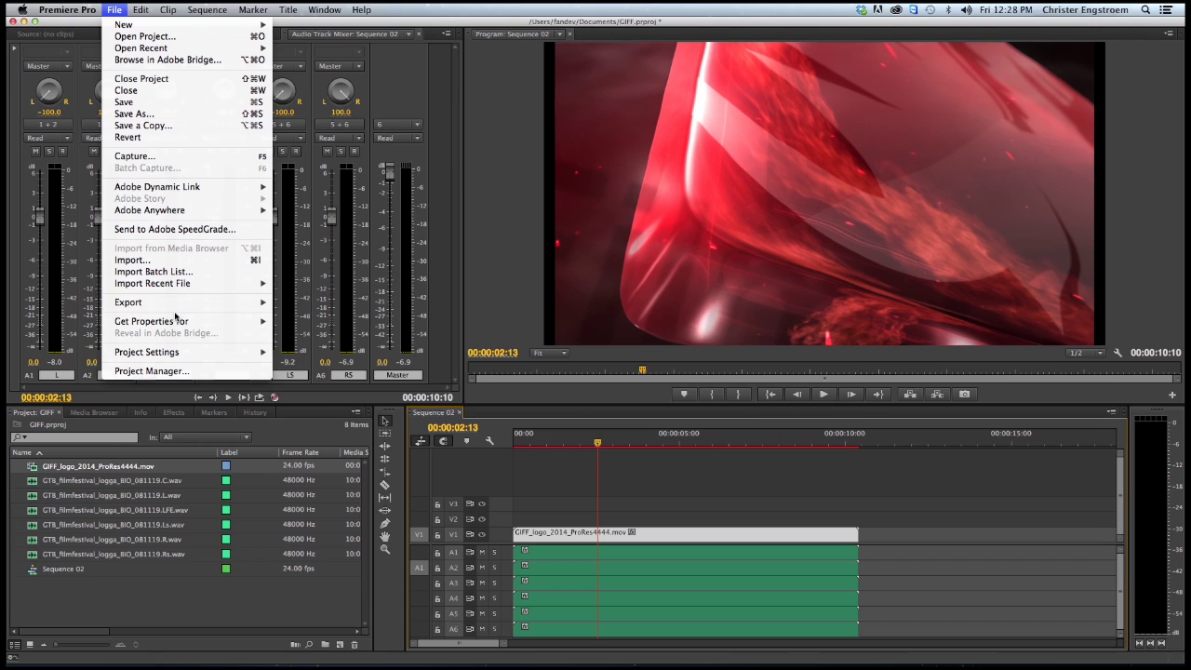
Export Sequence 02 as CuteDCP (1998×1080, 24 fps) and view its General DCP settings.
mouse_move(181, 307)
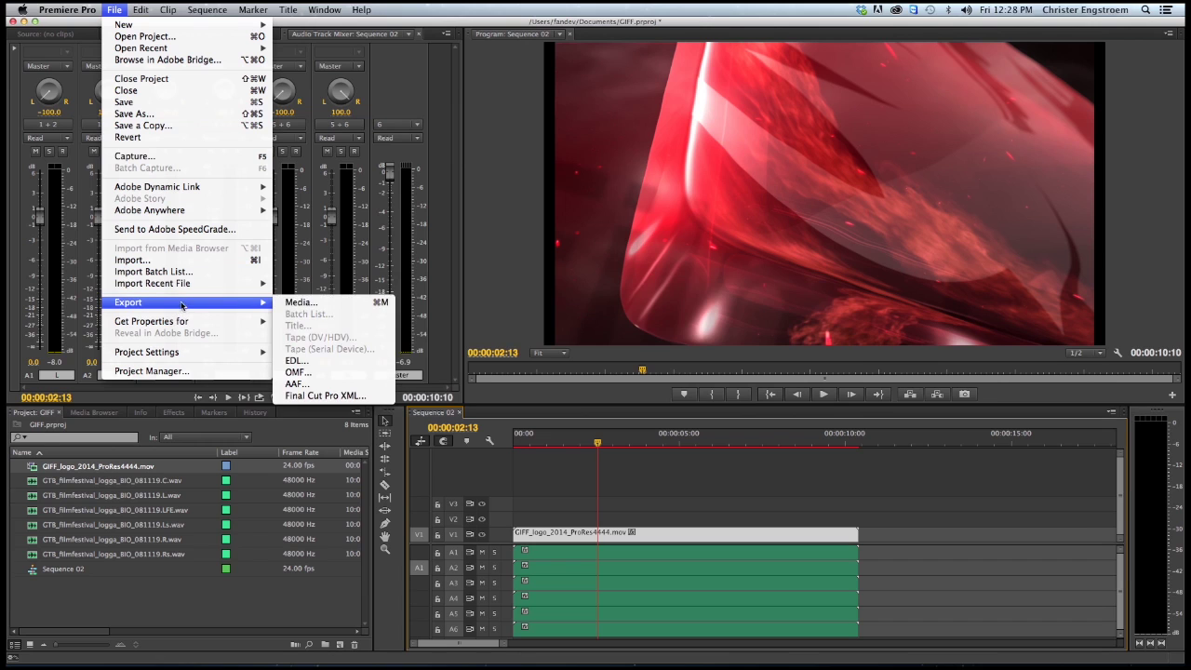
click(327, 308)
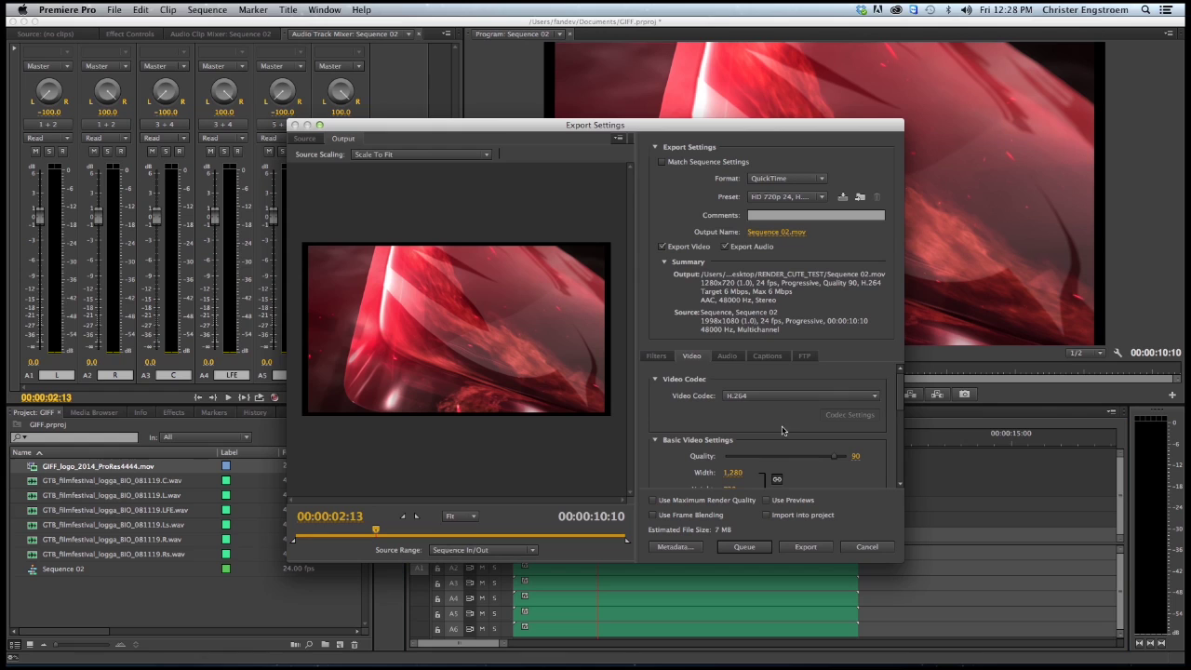
click(778, 179)
click(778, 213)
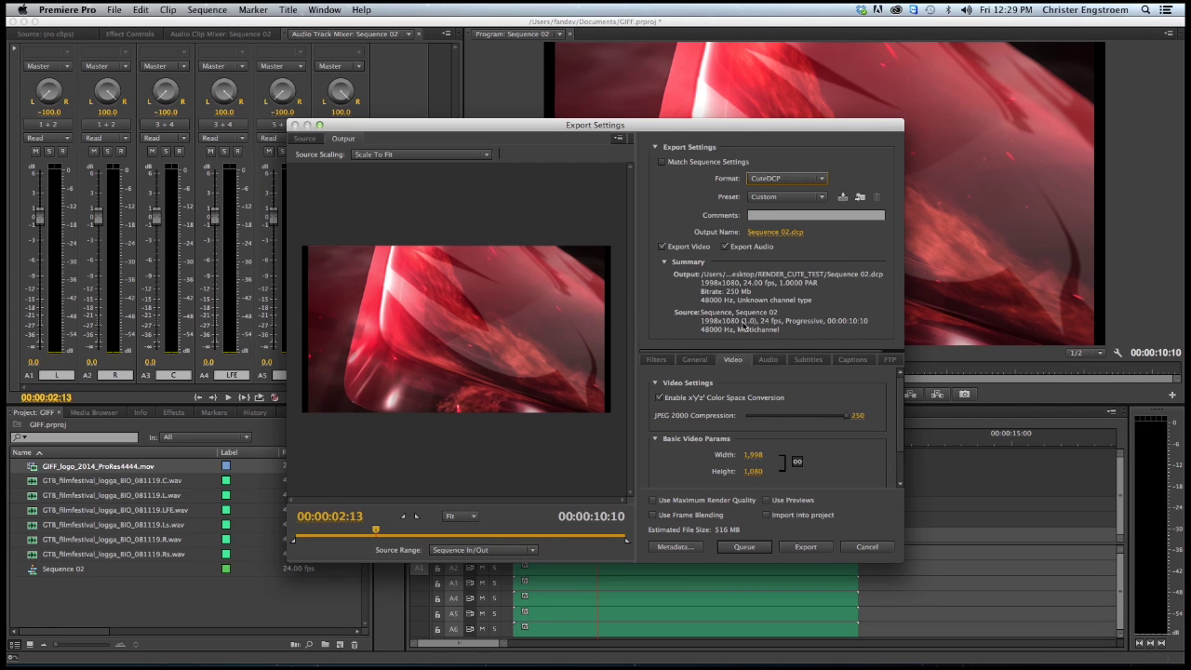
click(694, 359)
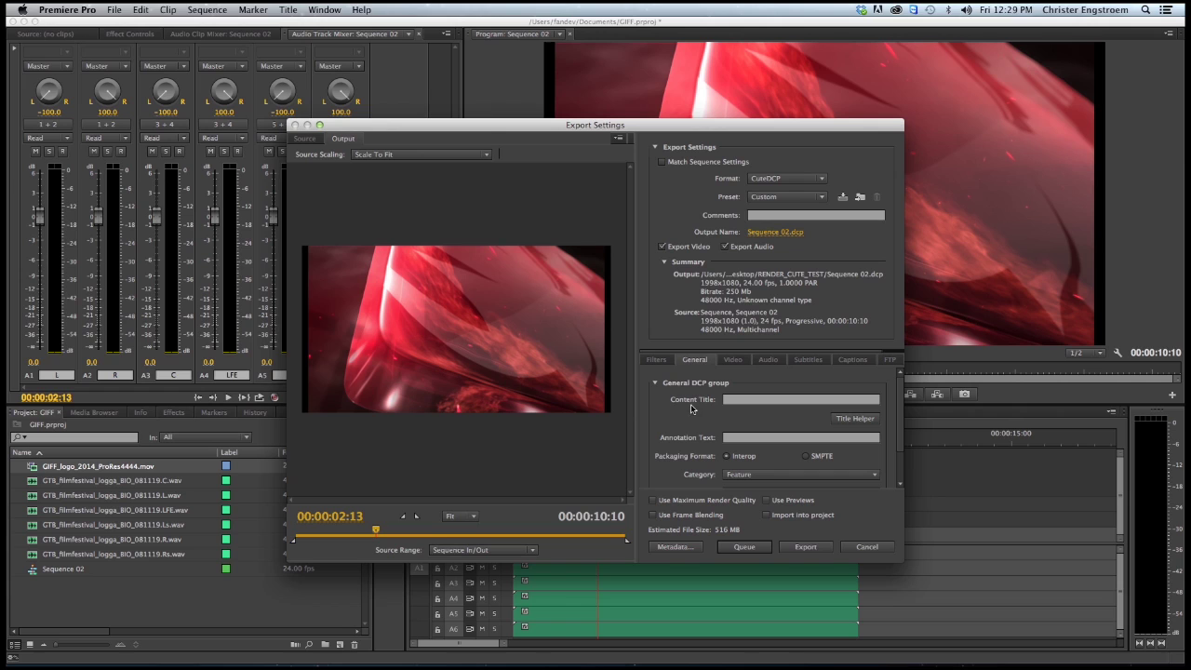
In Title Helper, enter film title GIFF, content type Trailer, Flat 1.85:1 aspect, no audio language.
click(855, 419)
text(GIFF)
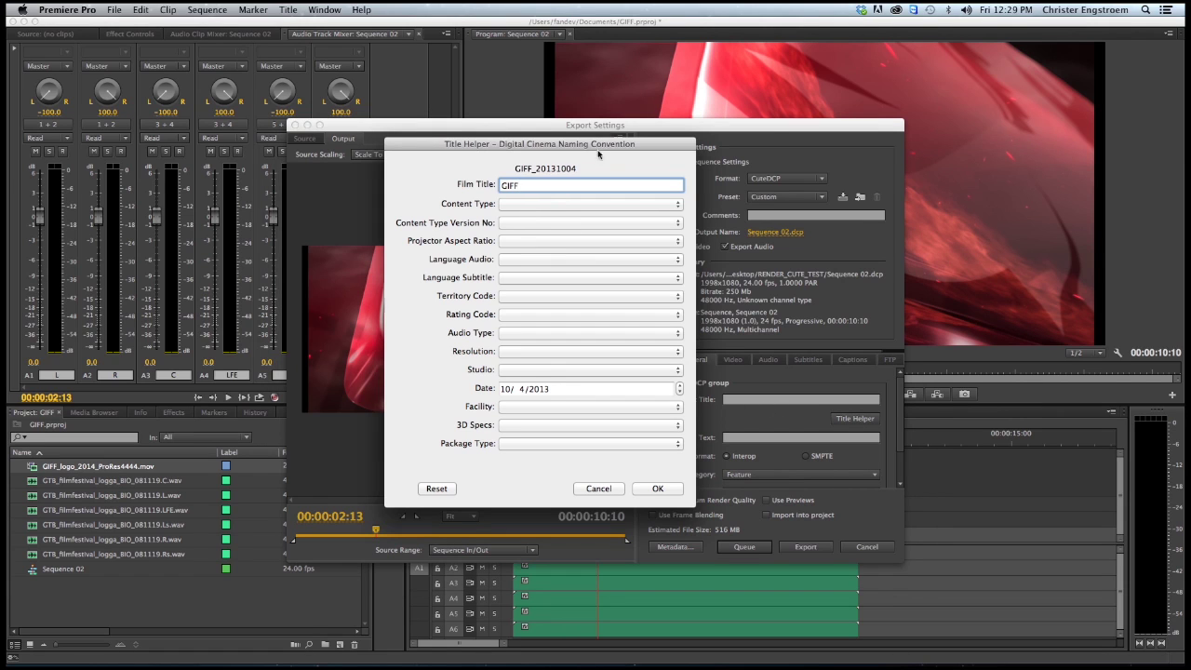
click(545, 206)
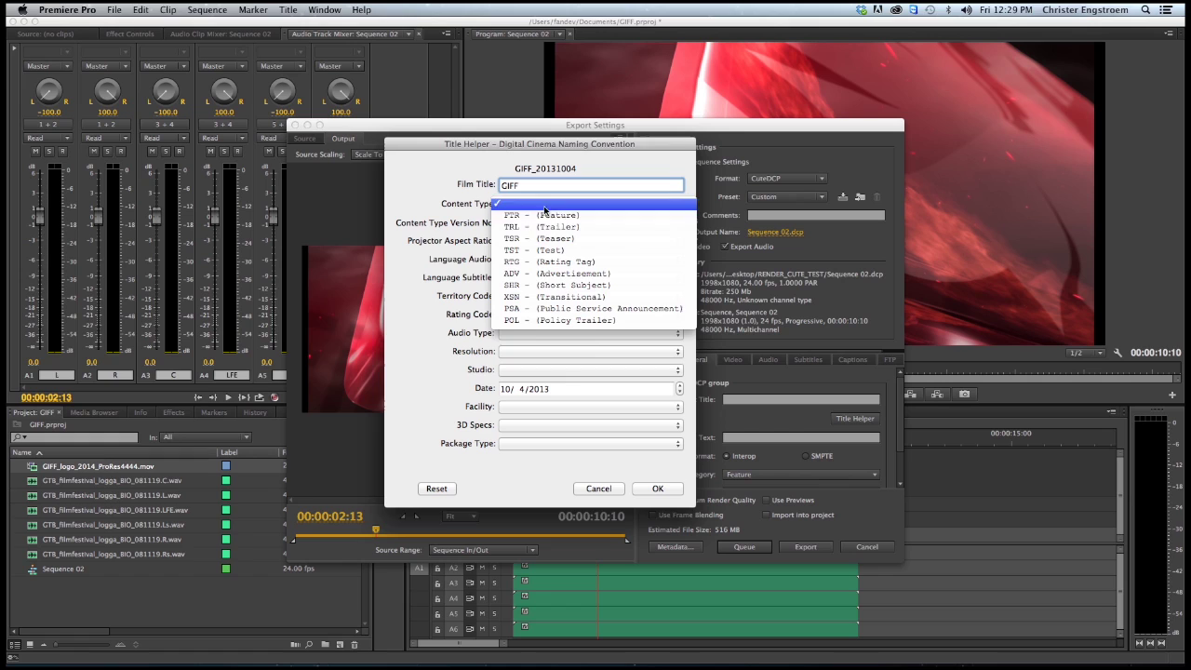
click(553, 232)
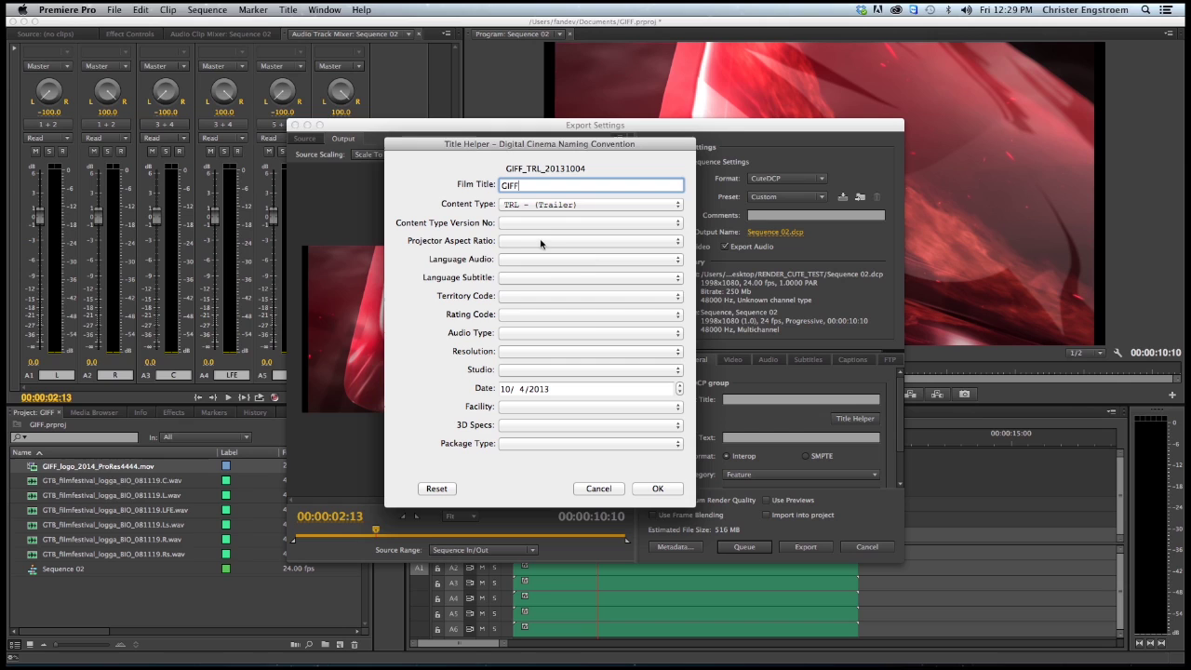
click(541, 242)
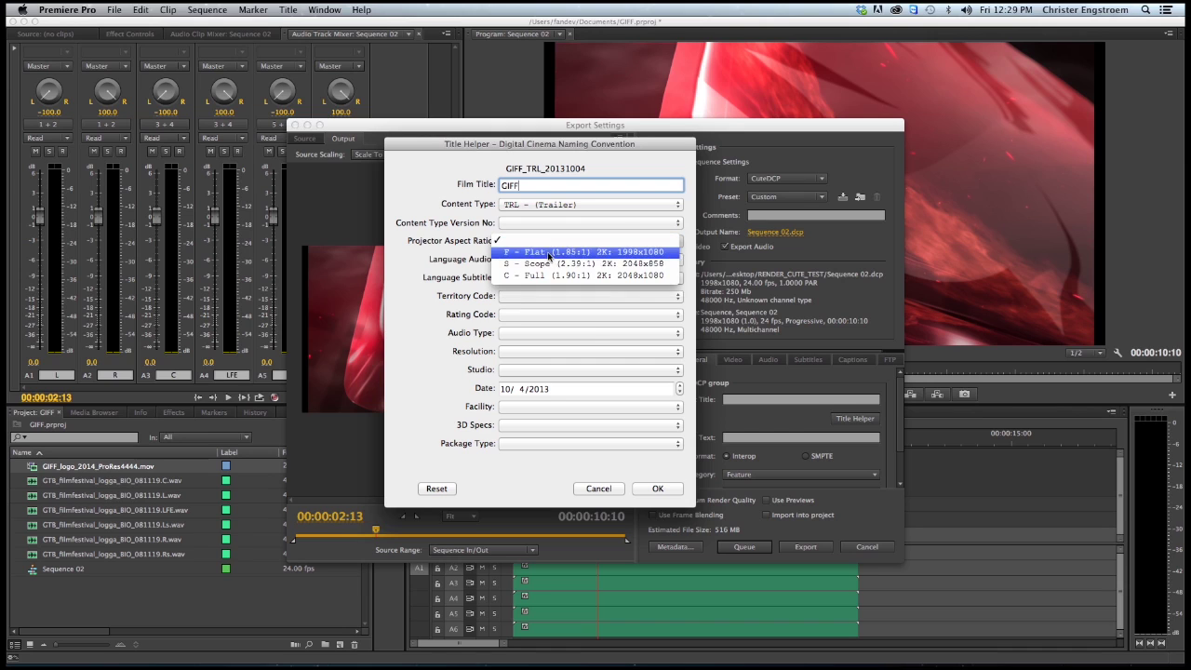
click(549, 253)
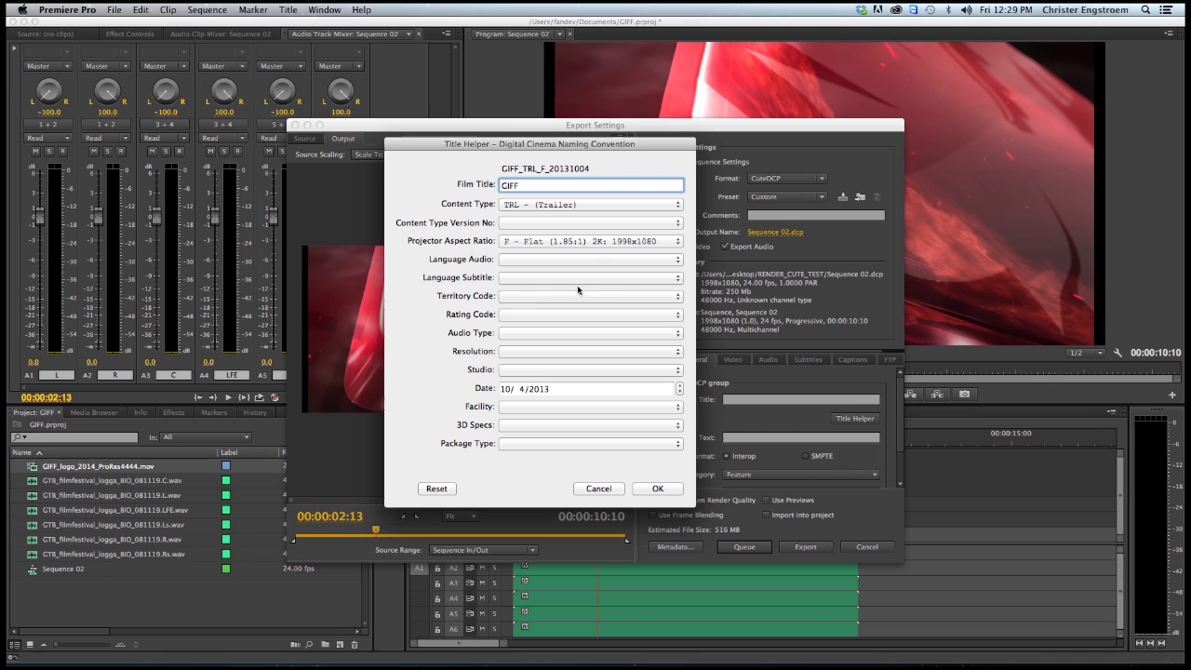
click(519, 262)
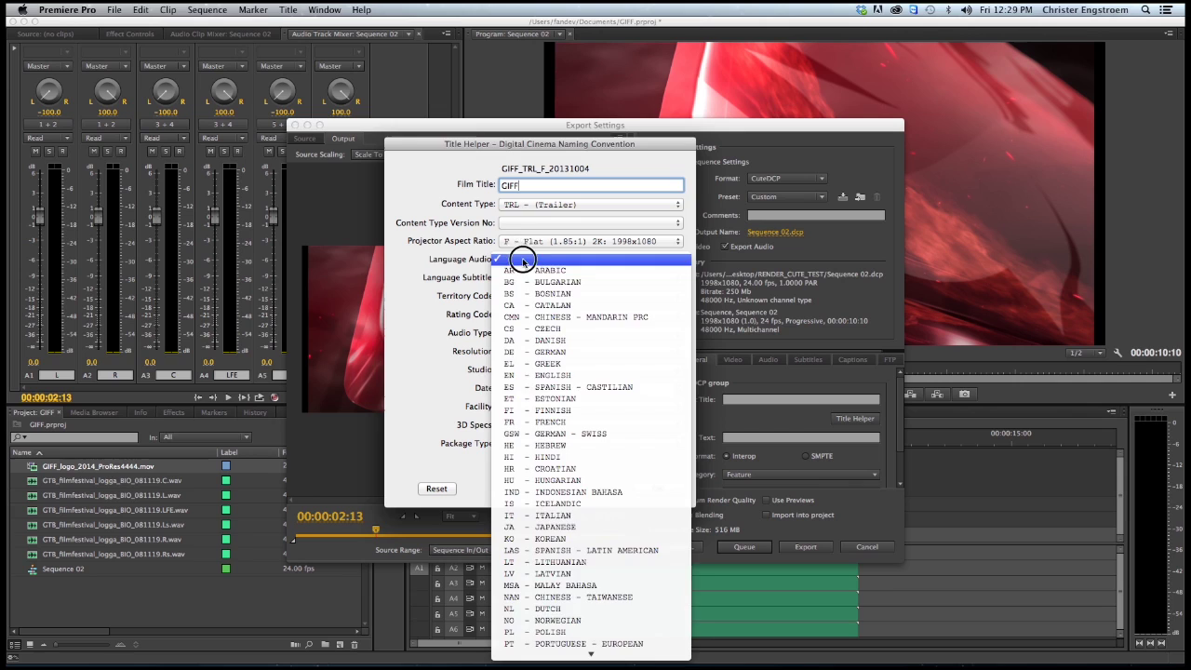
click(520, 259)
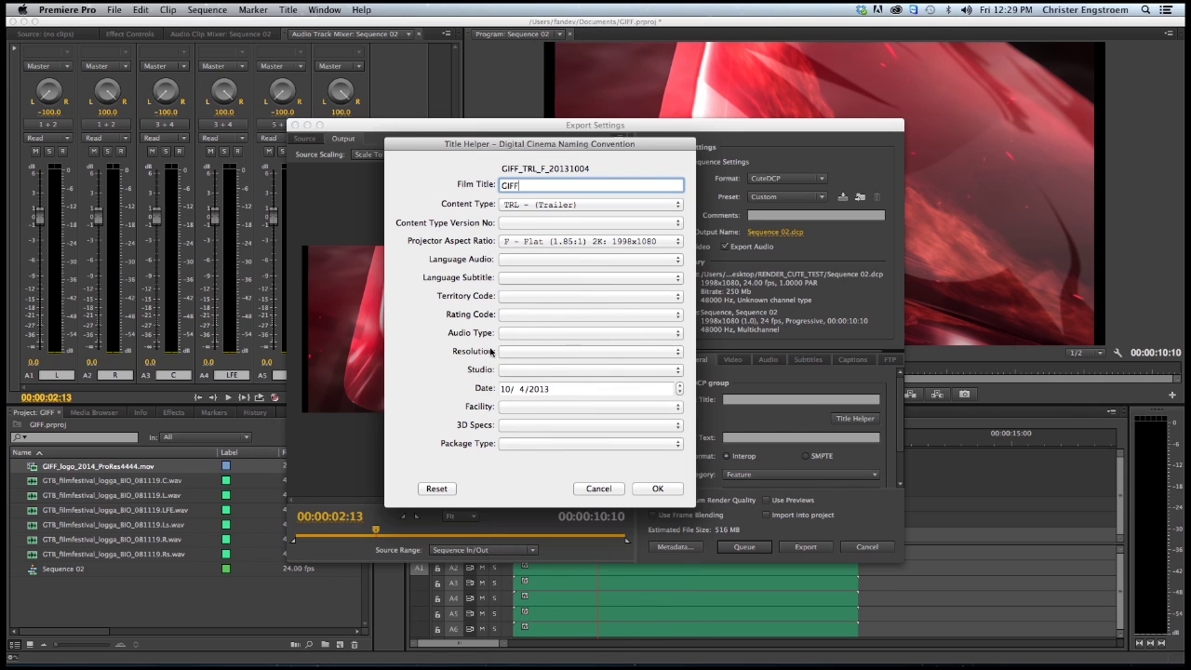
Choose audio type 5.1, resolution 2K and package type OV, then confirm the generated title.
click(541, 332)
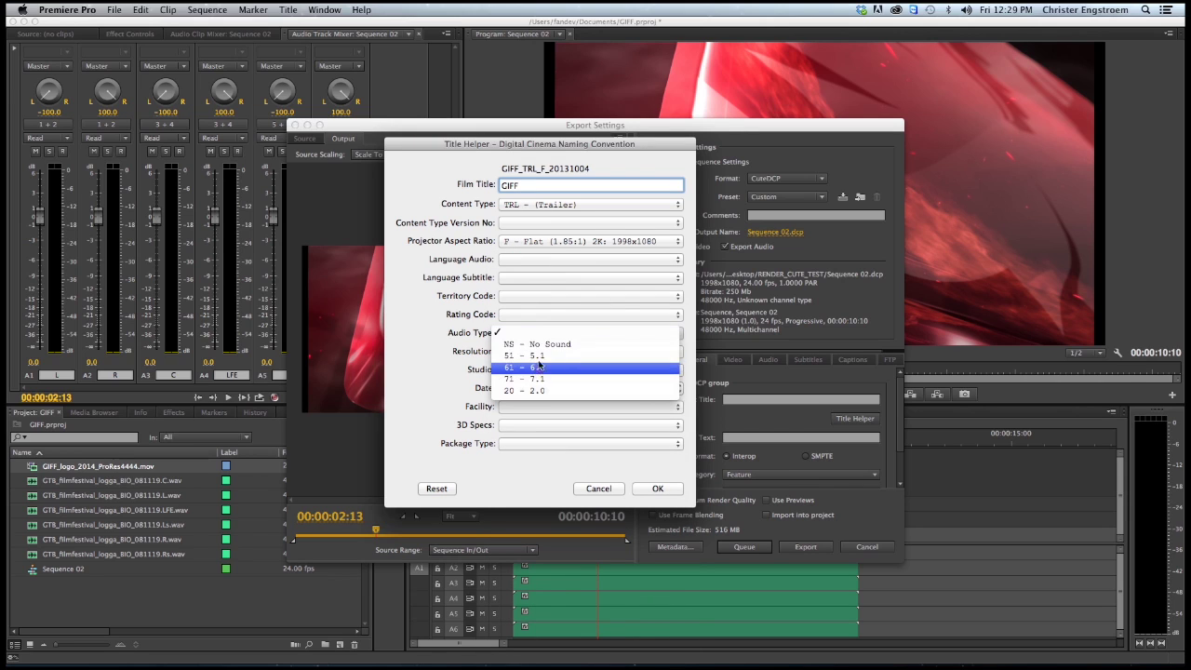
click(539, 356)
click(523, 361)
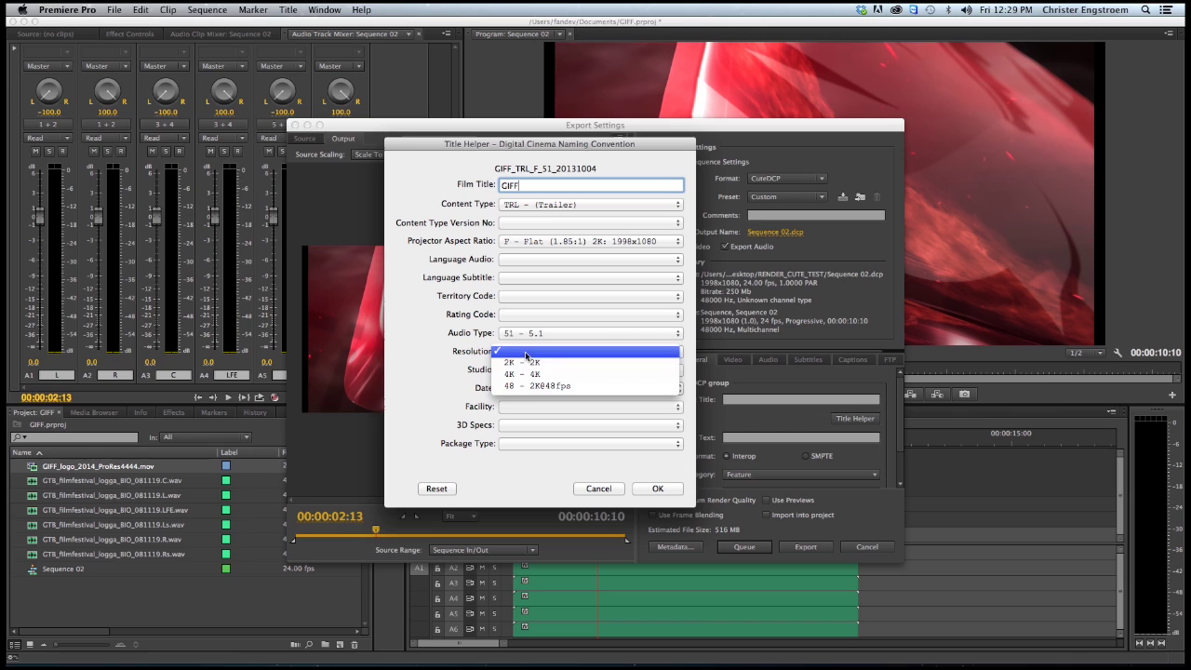
click(577, 372)
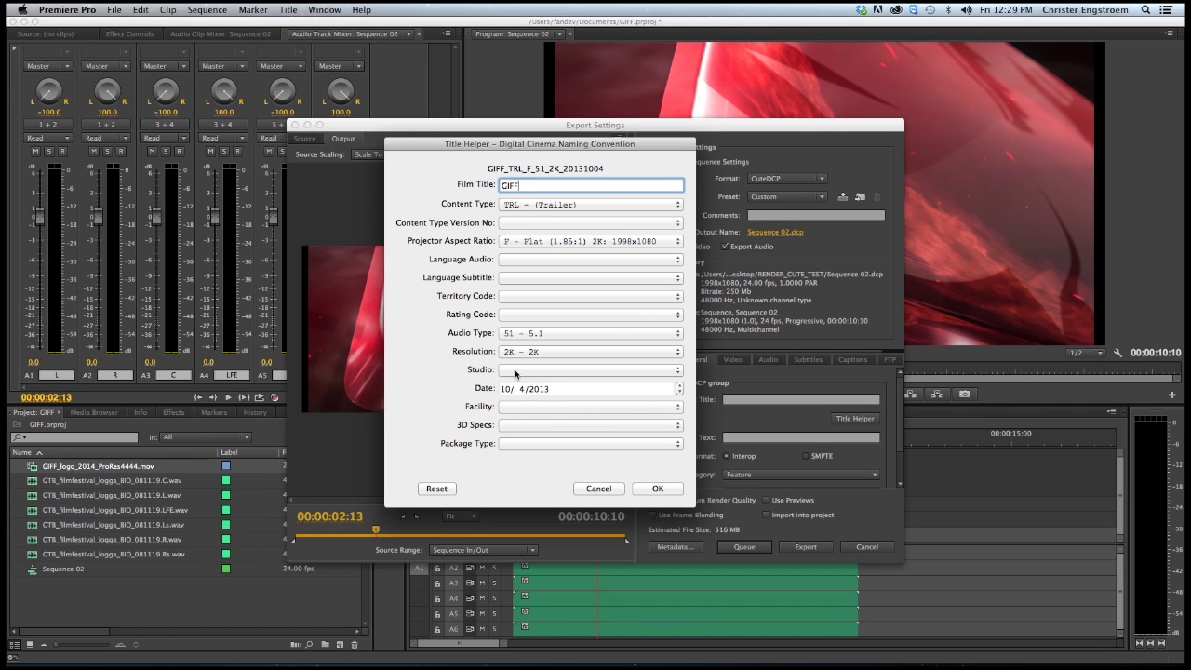
click(520, 444)
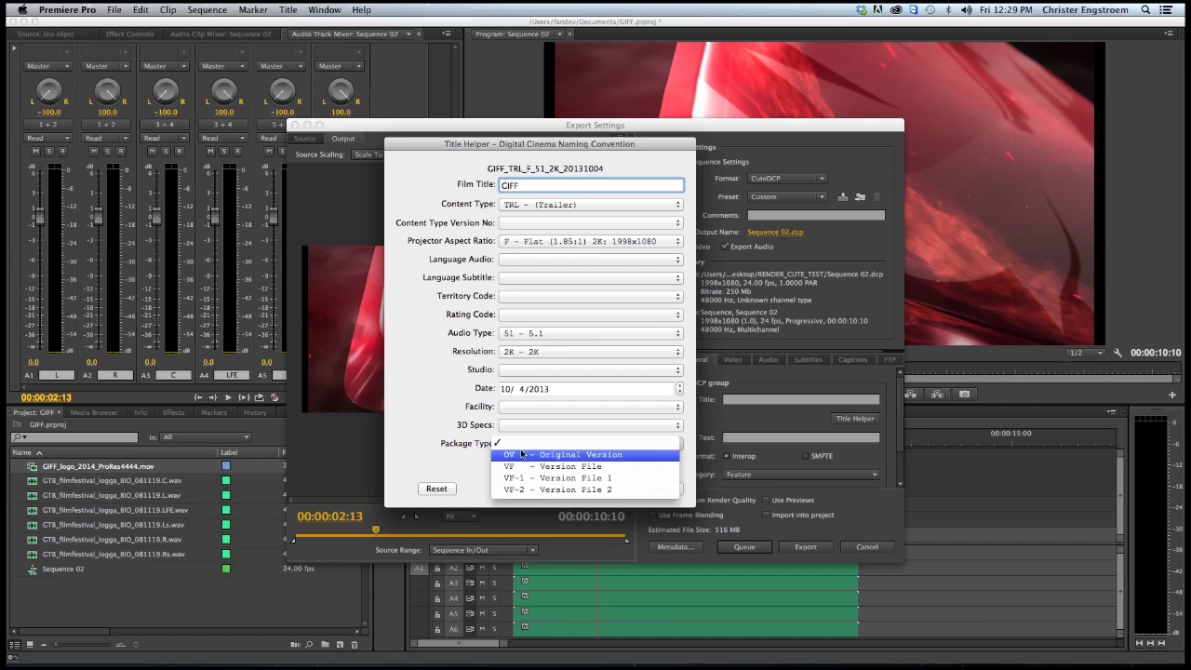
click(526, 455)
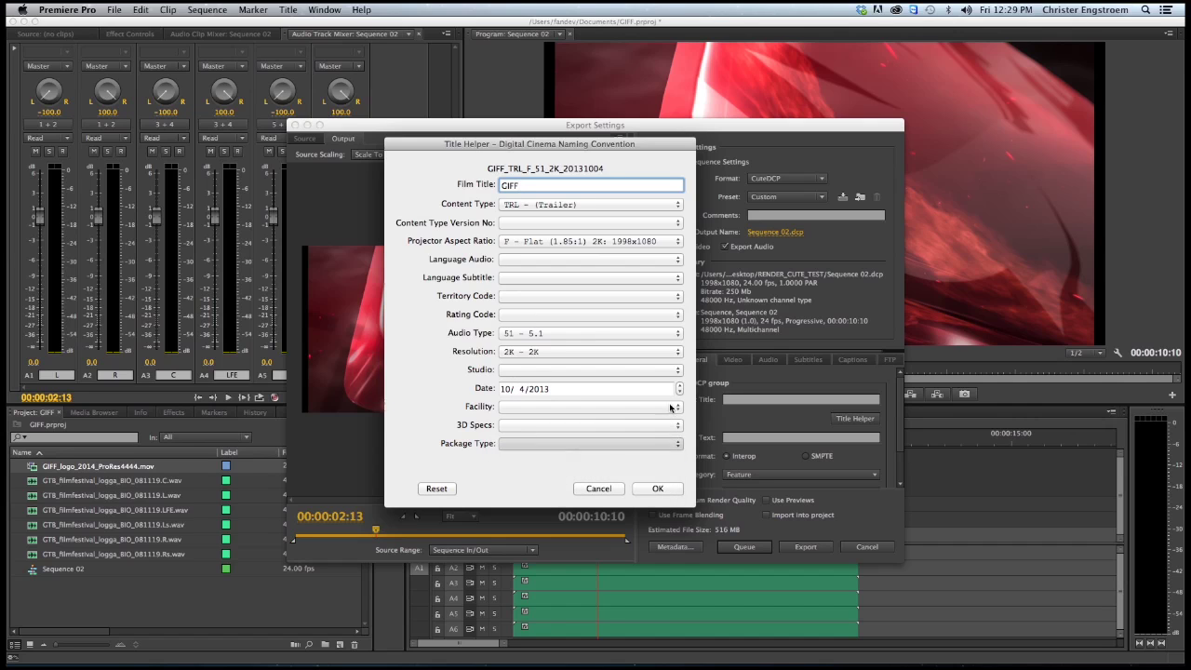
click(658, 489)
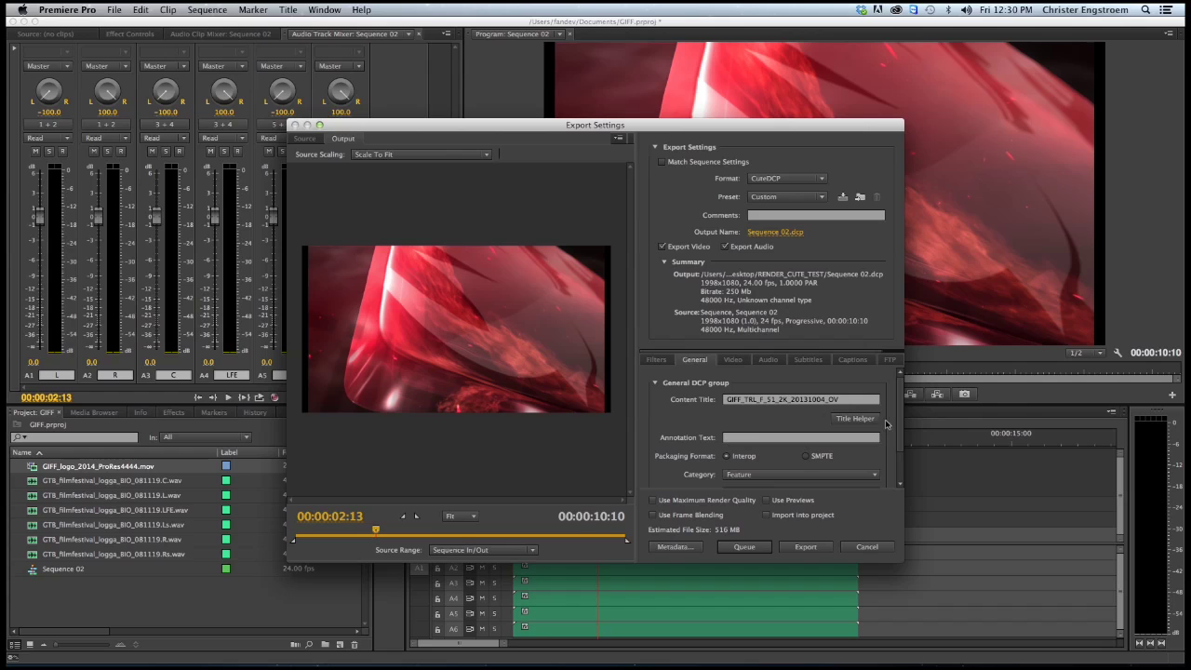
Set the DCP export's General category to Trailer, then view its Video settings.
drag(903, 402, 903, 430)
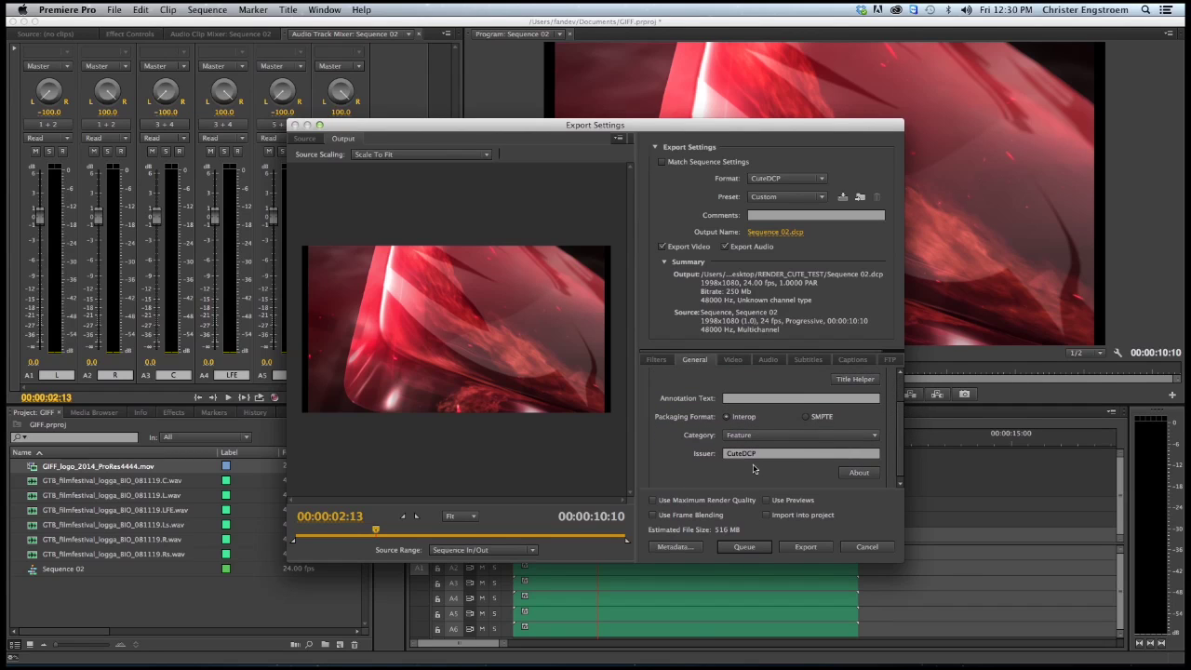
click(760, 435)
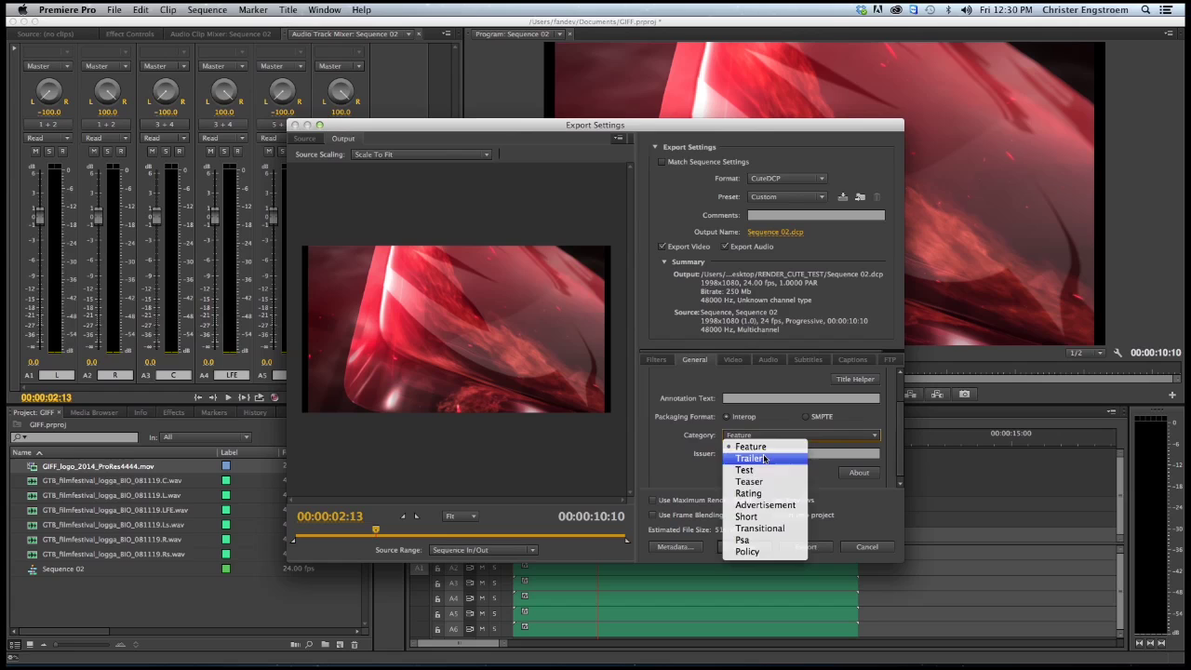
click(761, 456)
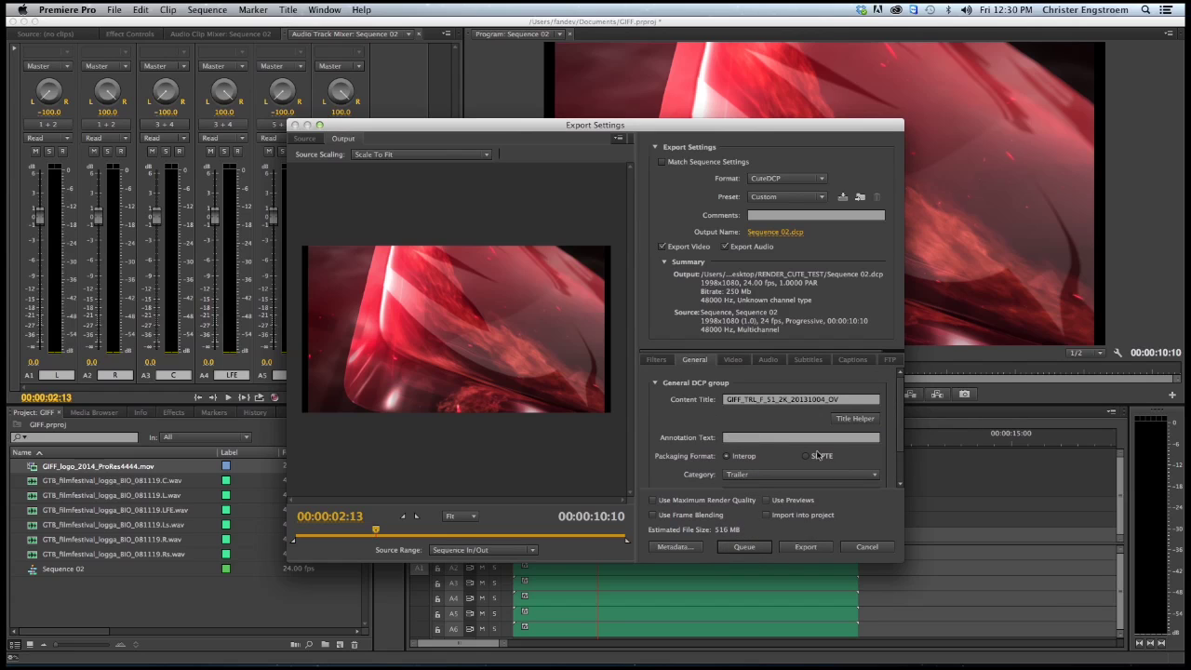
click(736, 361)
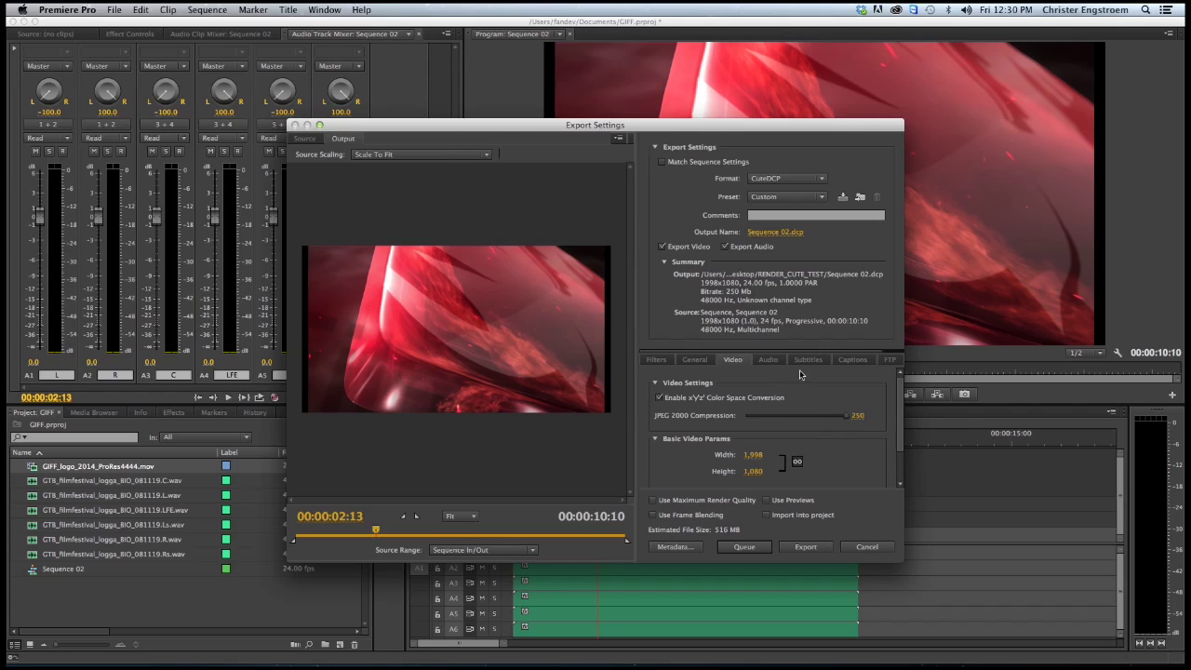
Set the DCP audio channels to 5.1 with L-R-LS-RS-C-LFE channel order.
click(768, 362)
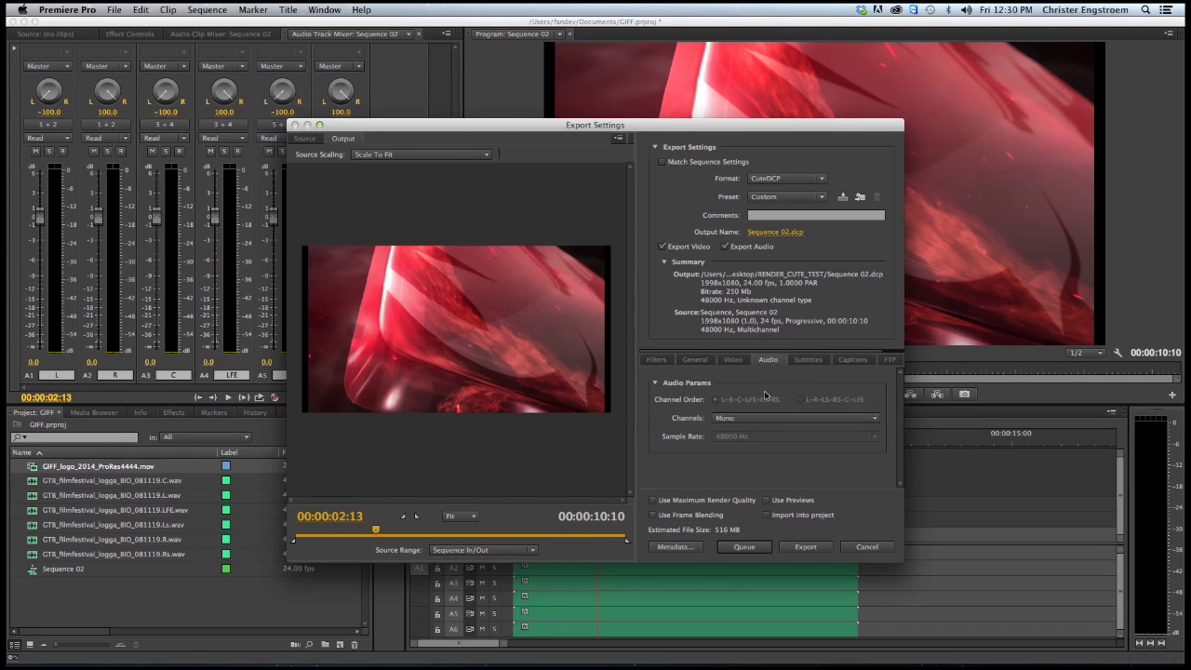
click(771, 421)
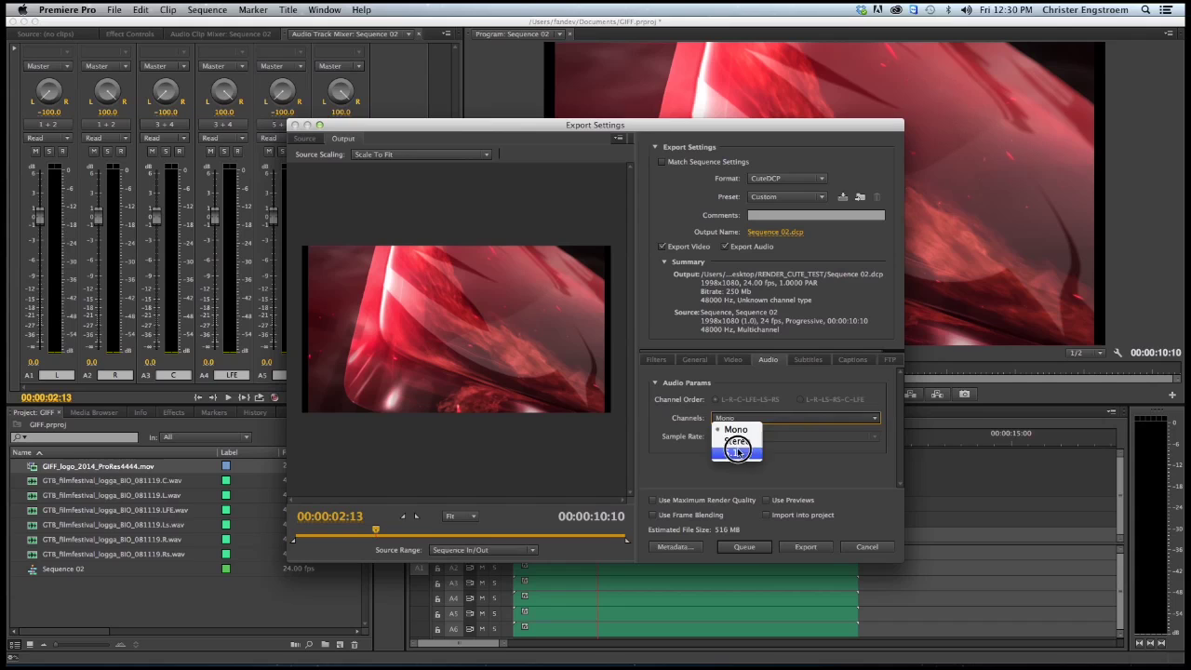
click(737, 434)
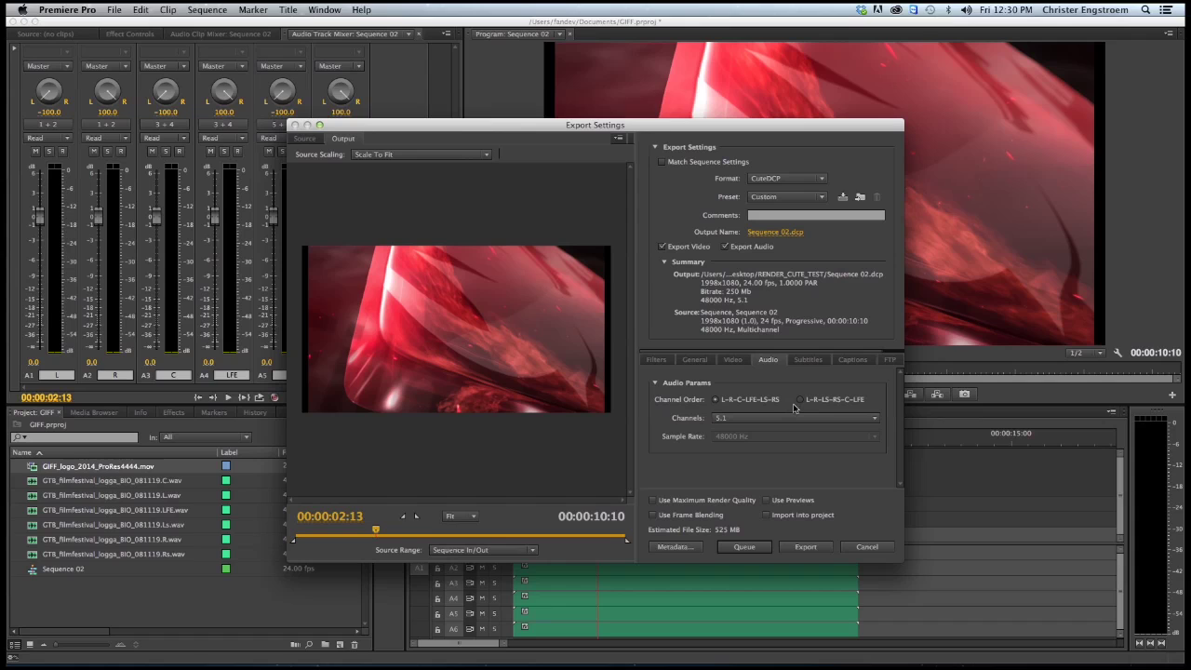
click(802, 402)
Check the Subtitles settings, queue Sequence 02 in Media Encoder, and return to Premiere.
click(810, 361)
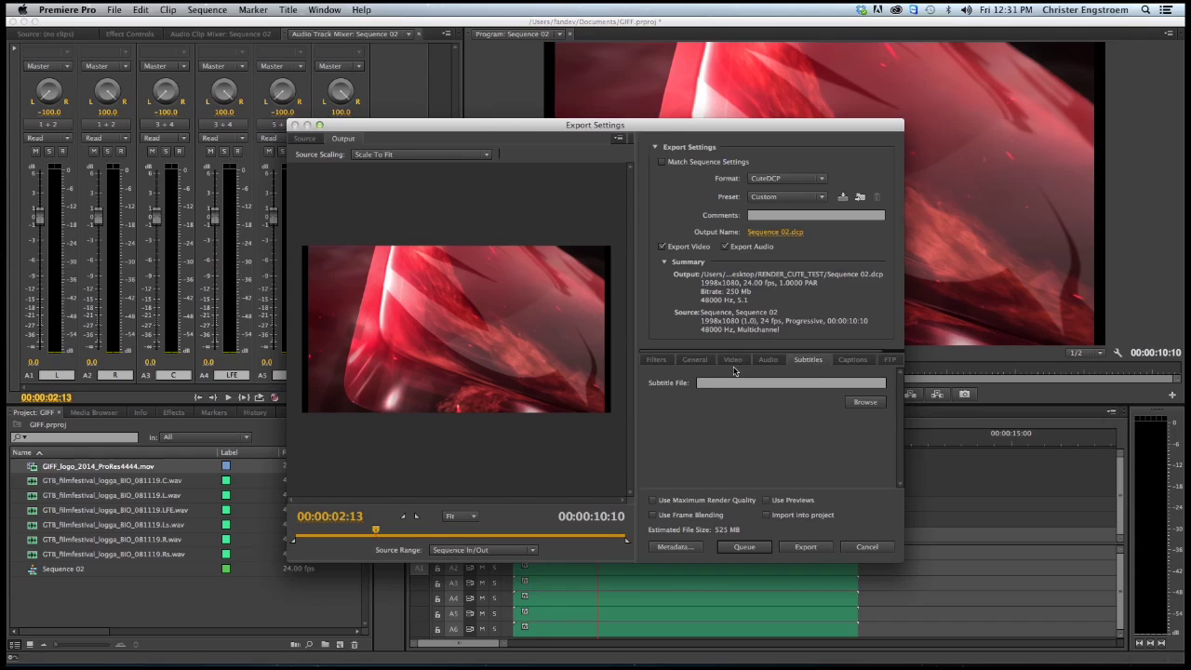
click(753, 548)
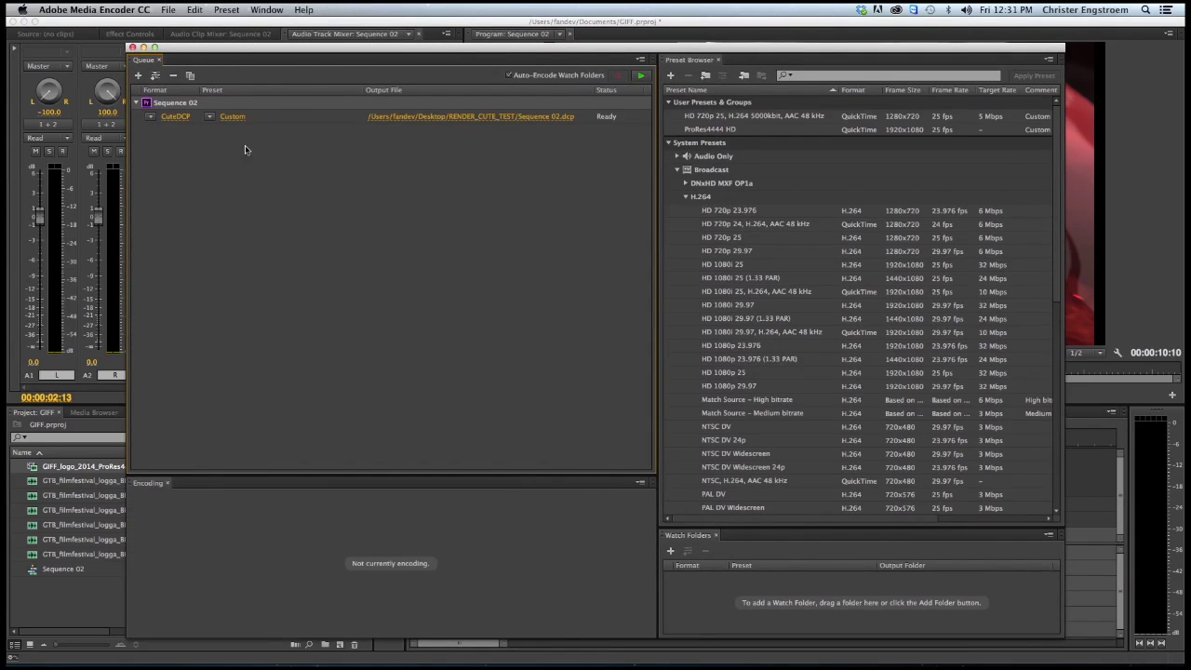
key(super+Tab)
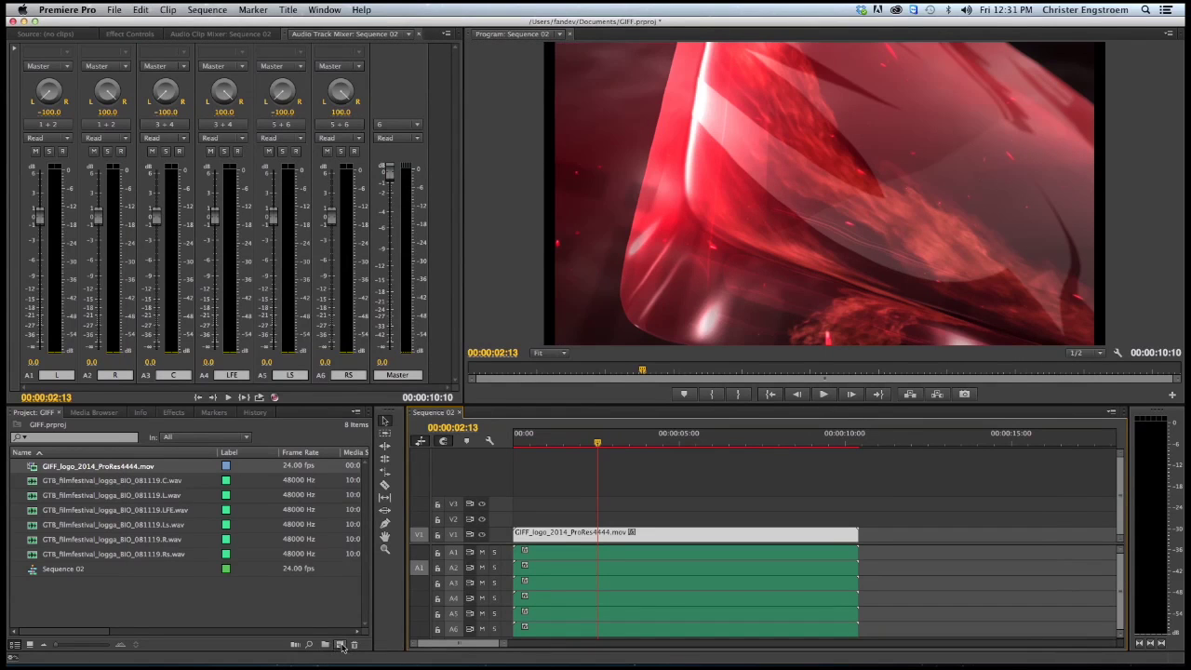
Start a new sequence and delete audio tracks 2, 3 and 4 from its track setup.
click(341, 645)
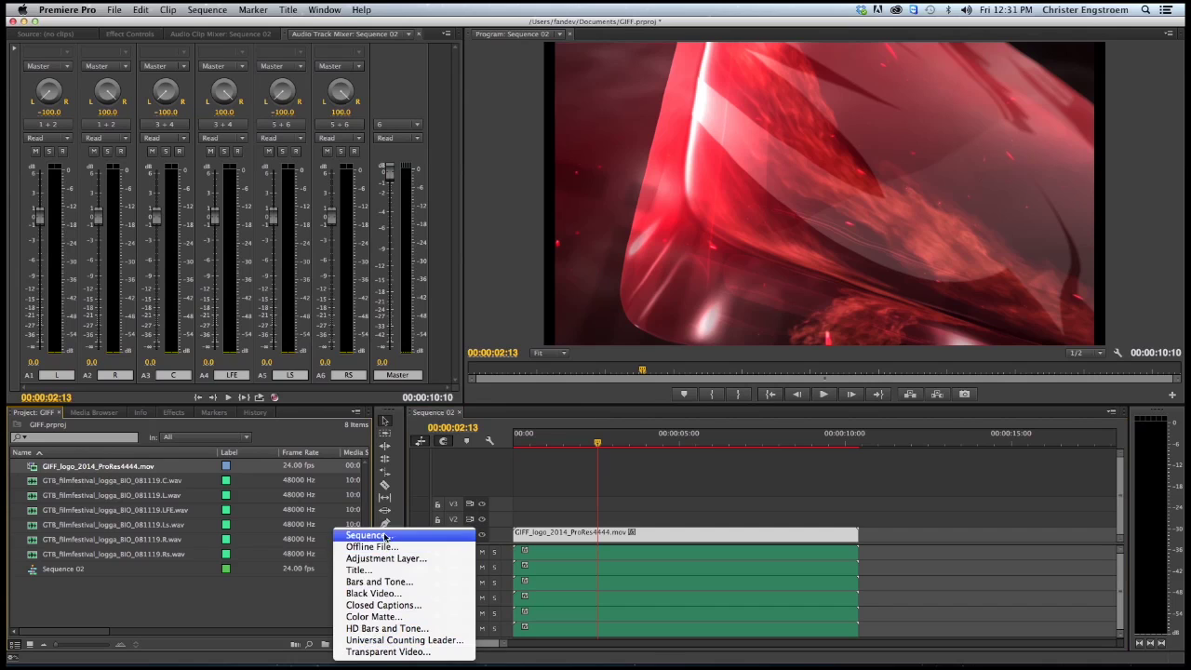
click(485, 543)
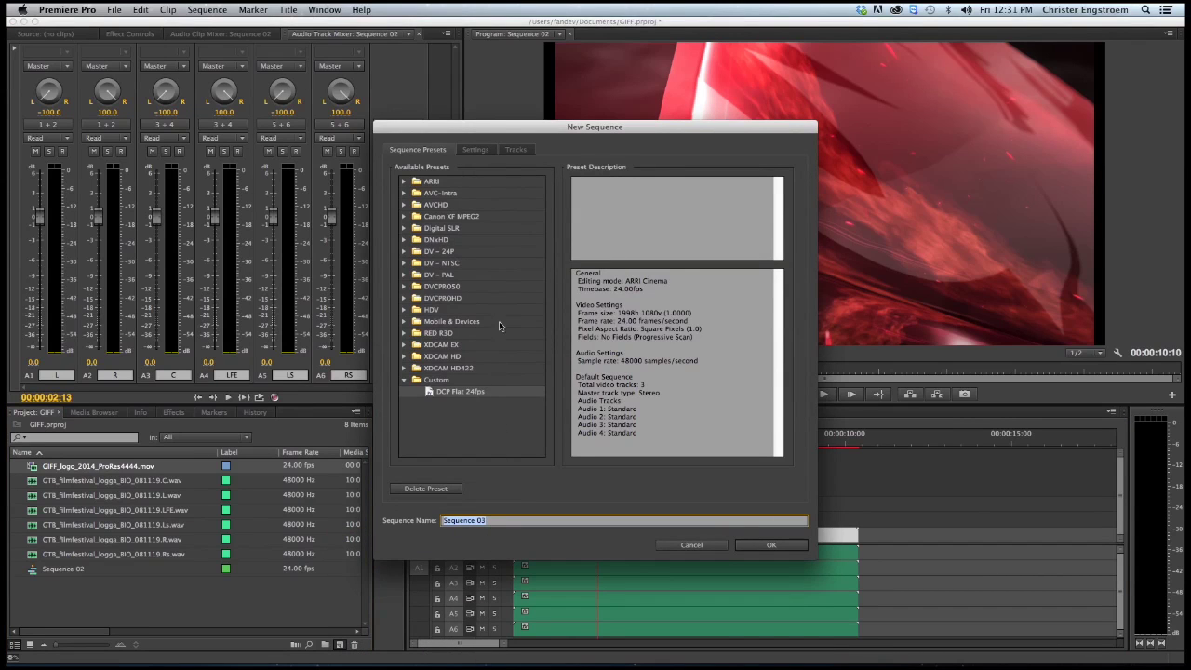
click(476, 150)
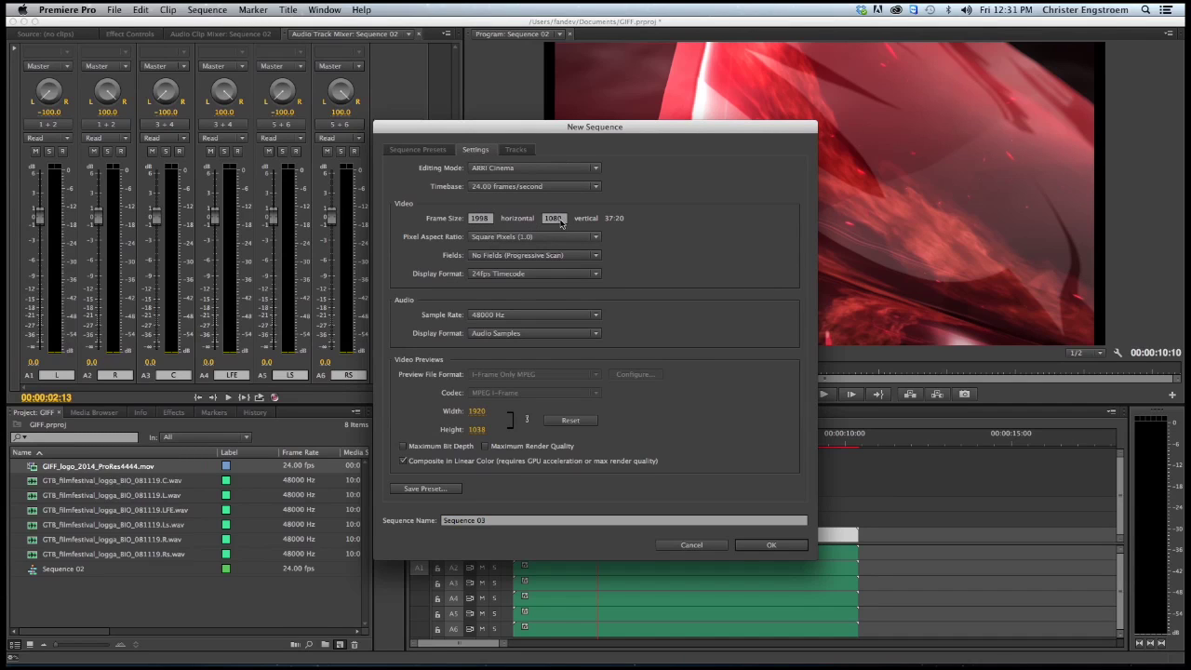
click(515, 150)
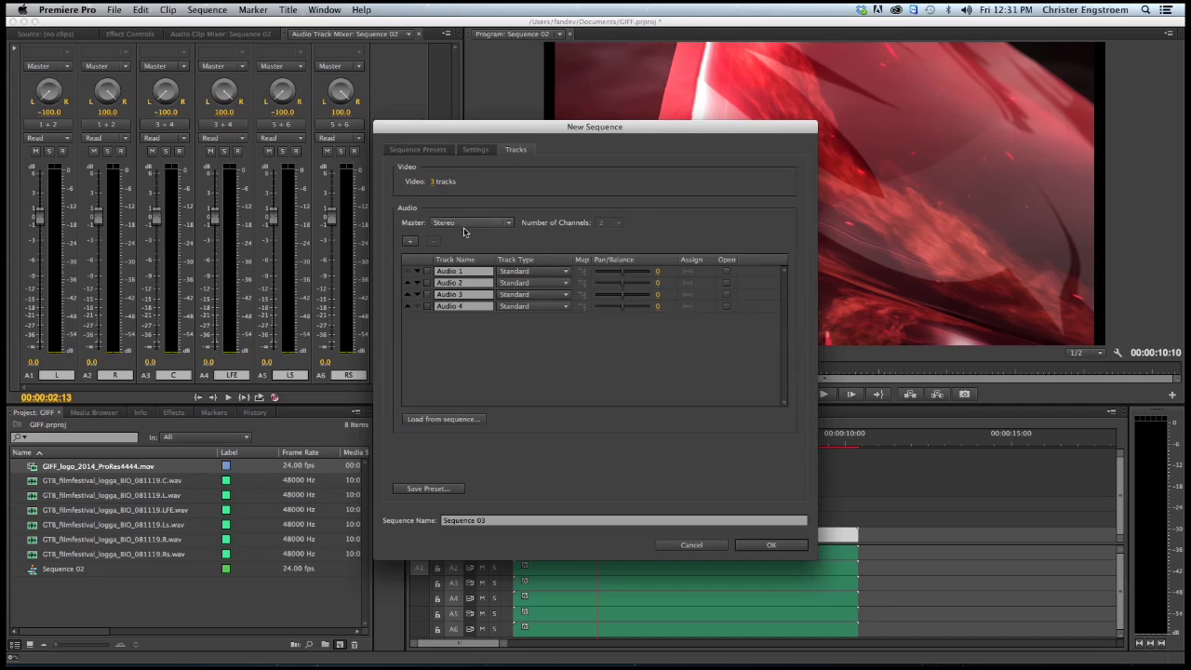
click(428, 283)
click(428, 294)
click(428, 306)
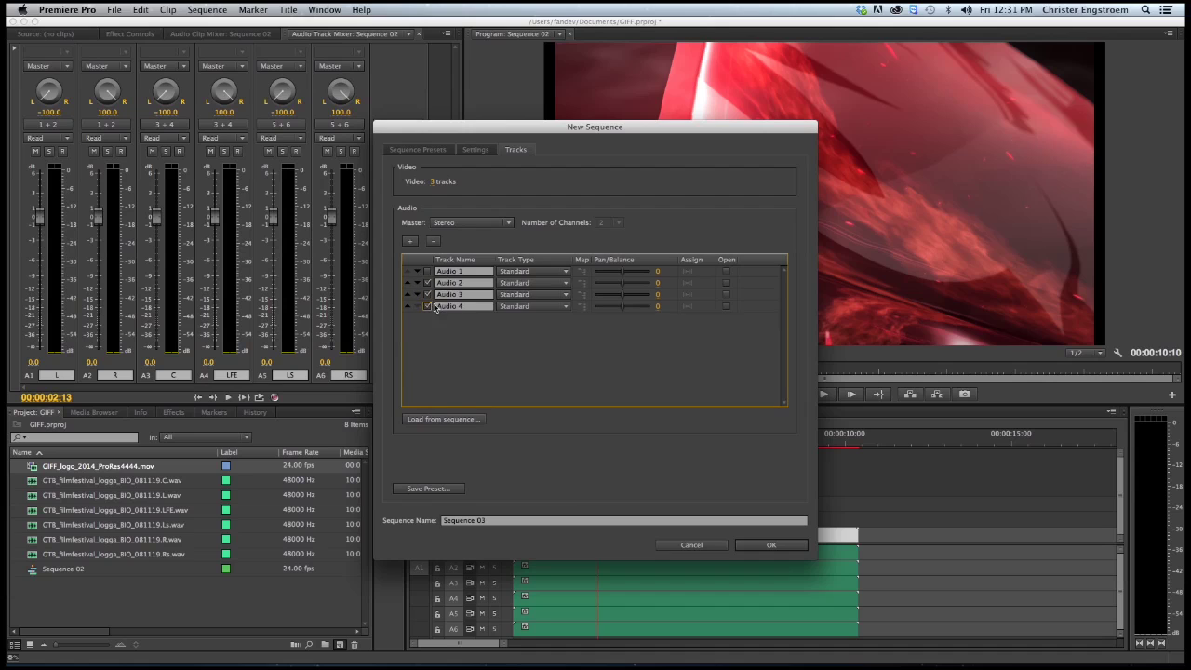
click(435, 242)
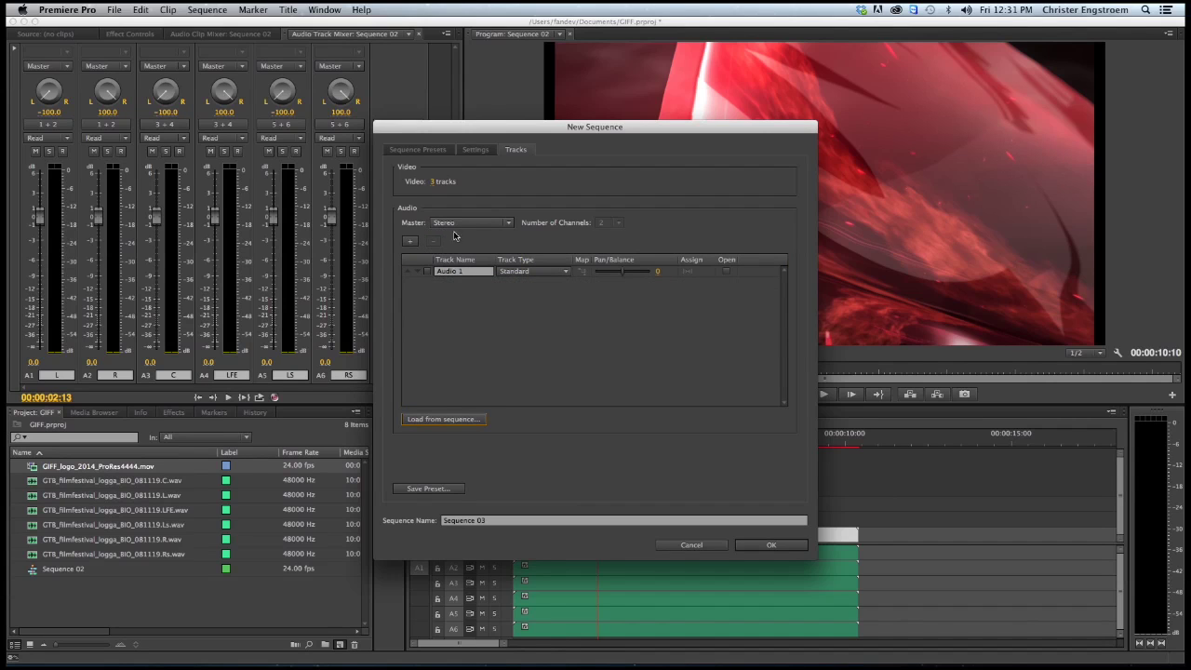
Make Audio 1 and the master track 5.1, and create Sequence 03.
click(514, 272)
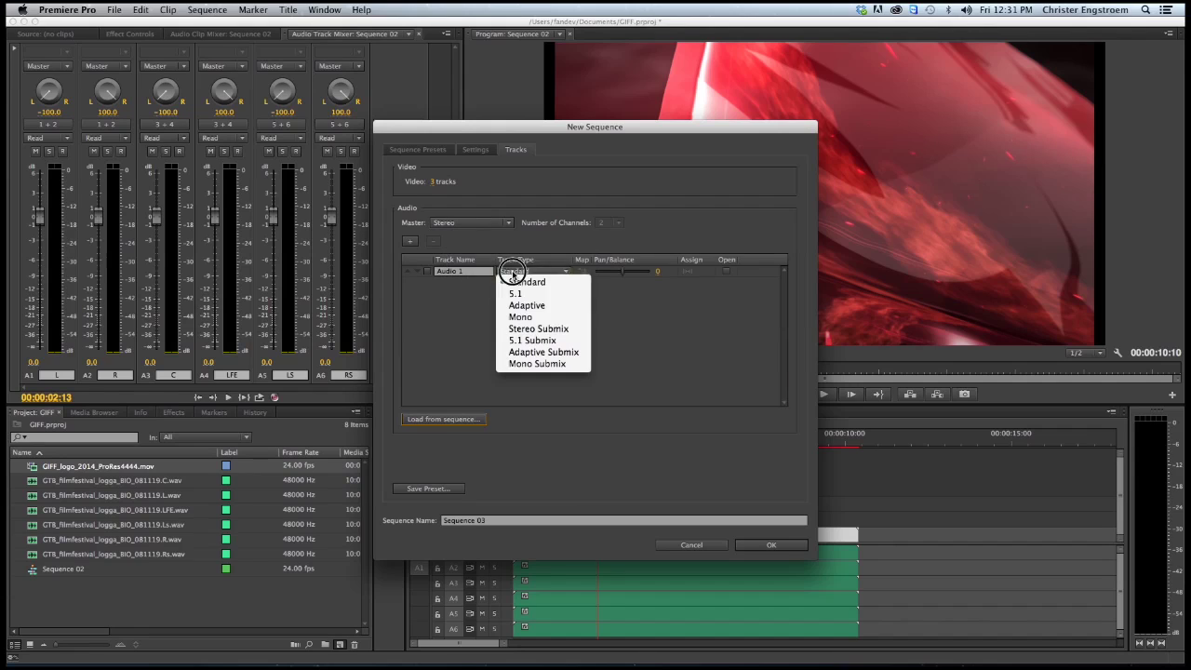
click(515, 295)
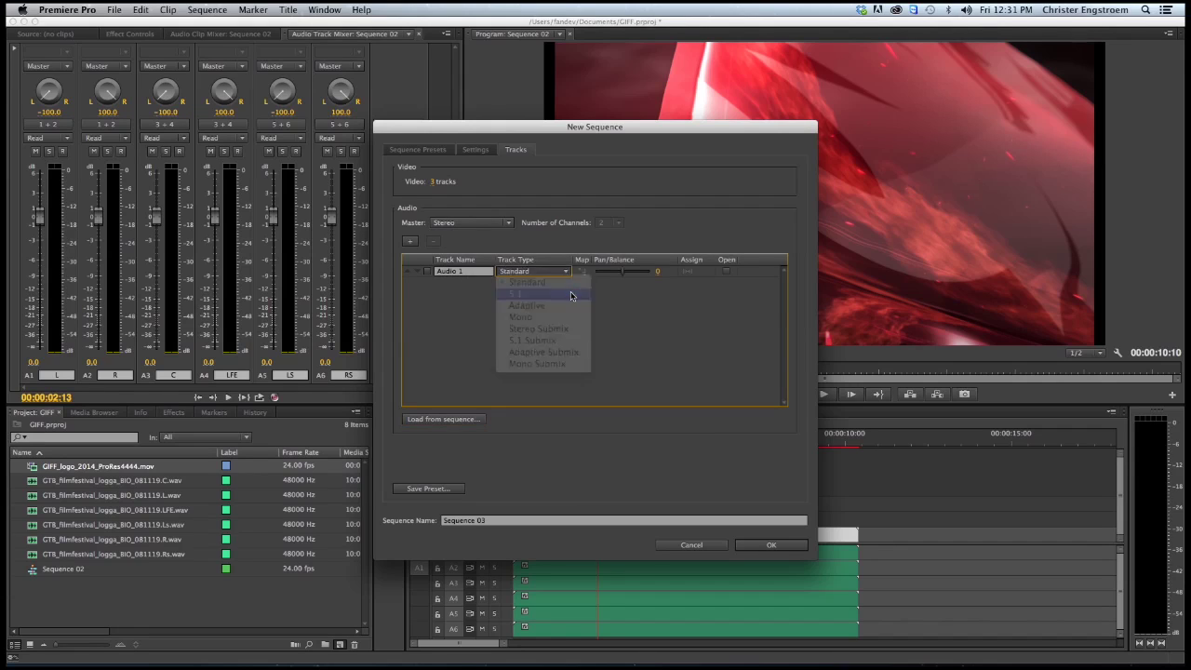
click(471, 223)
click(462, 245)
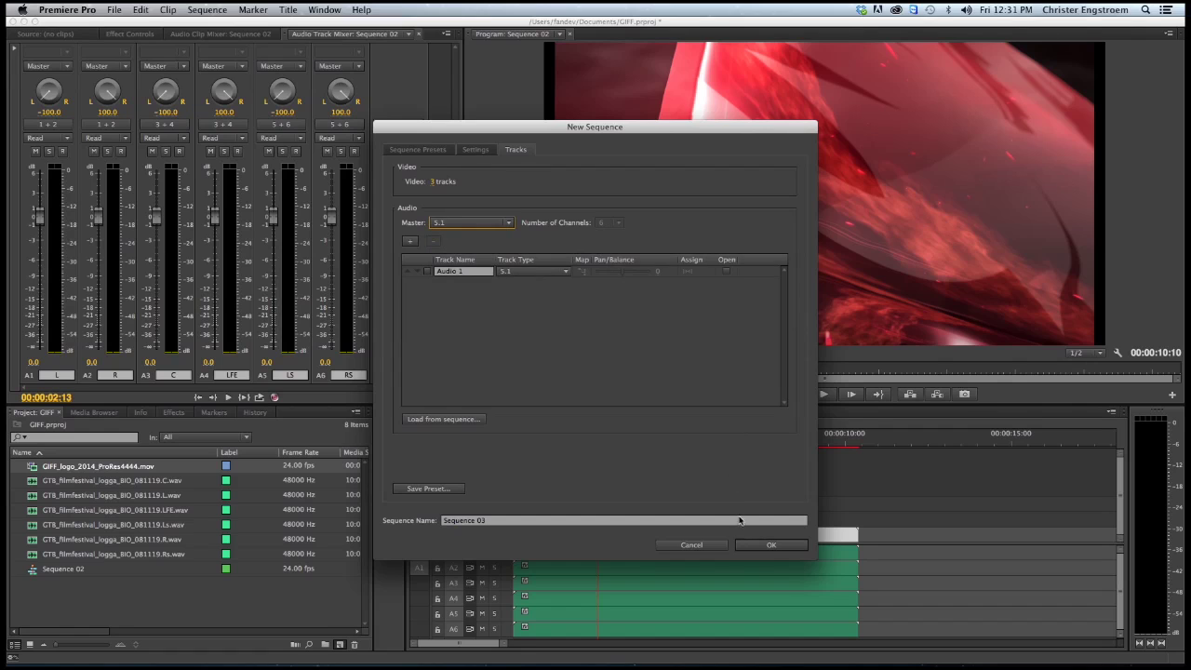
click(768, 545)
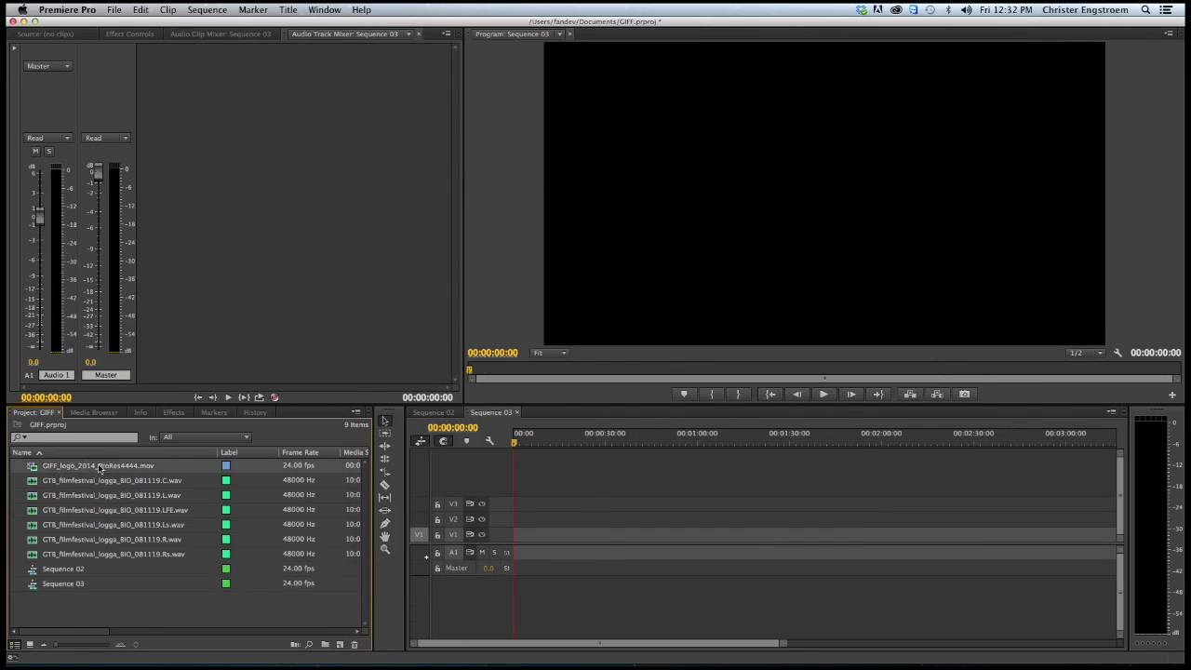
Place the GIFF logo movie into Sequence 03, keeping the existing sequence settings.
drag(99, 468, 507, 545)
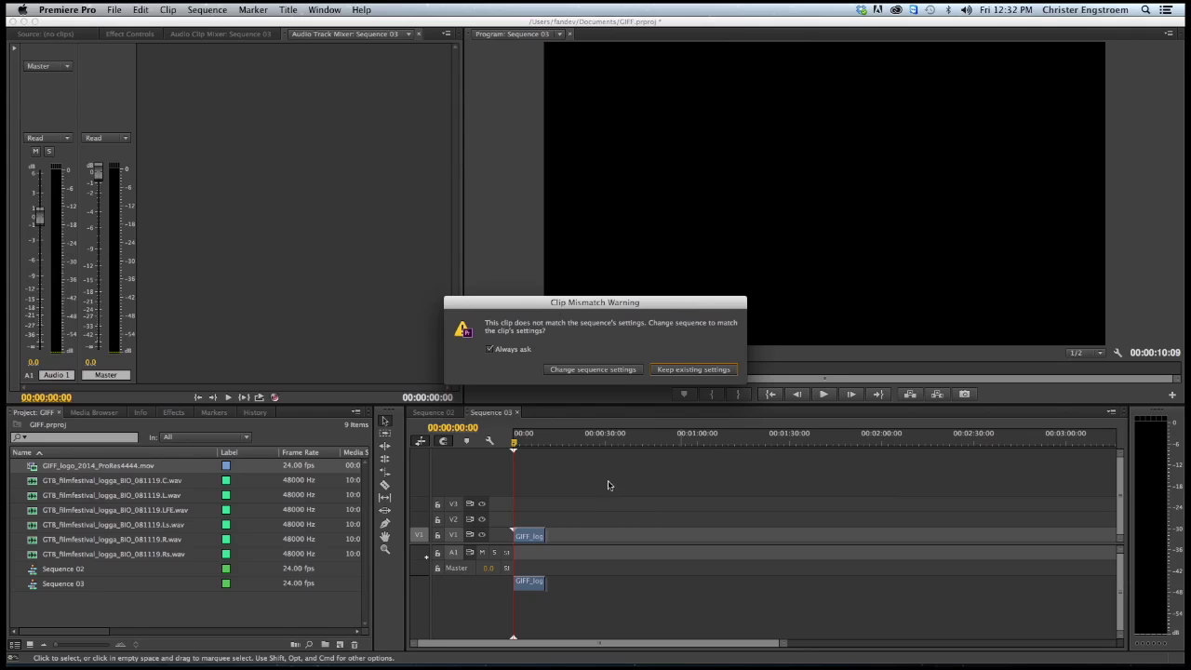
click(688, 370)
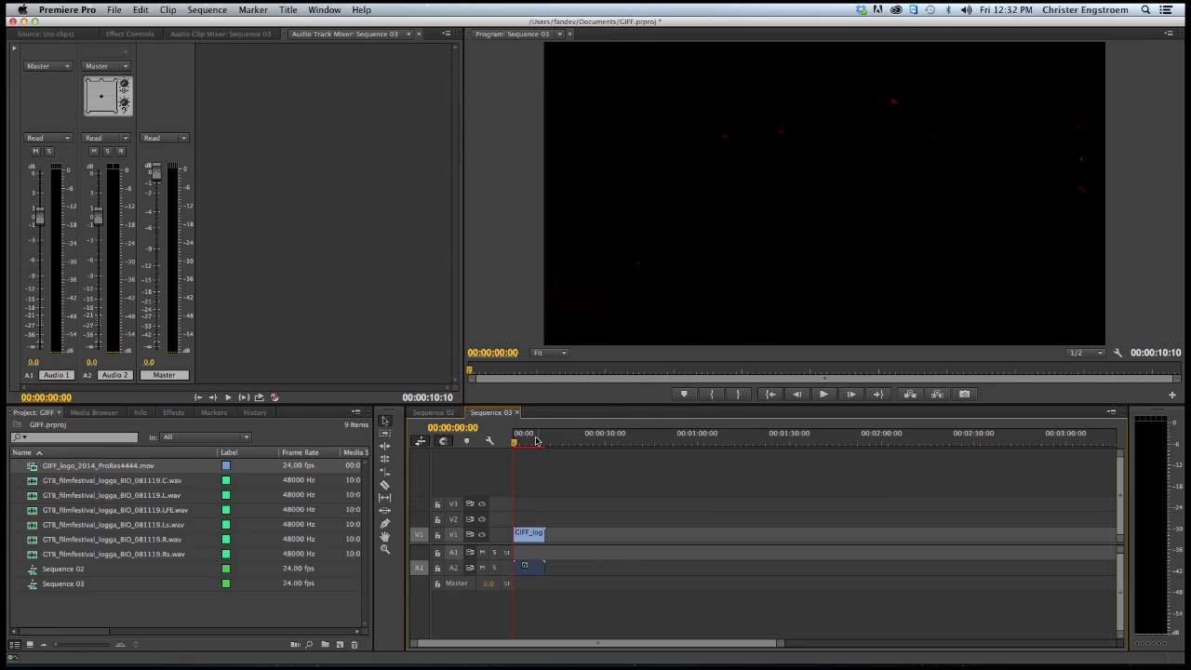
drag(536, 440, 526, 441)
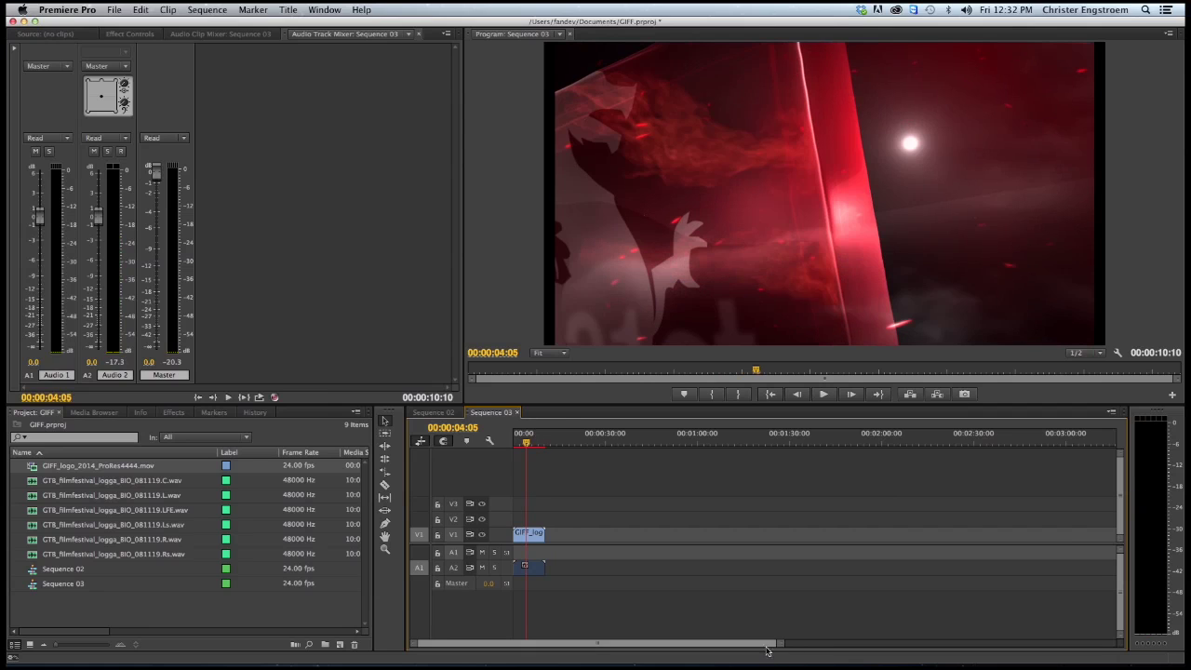
drag(777, 644, 660, 646)
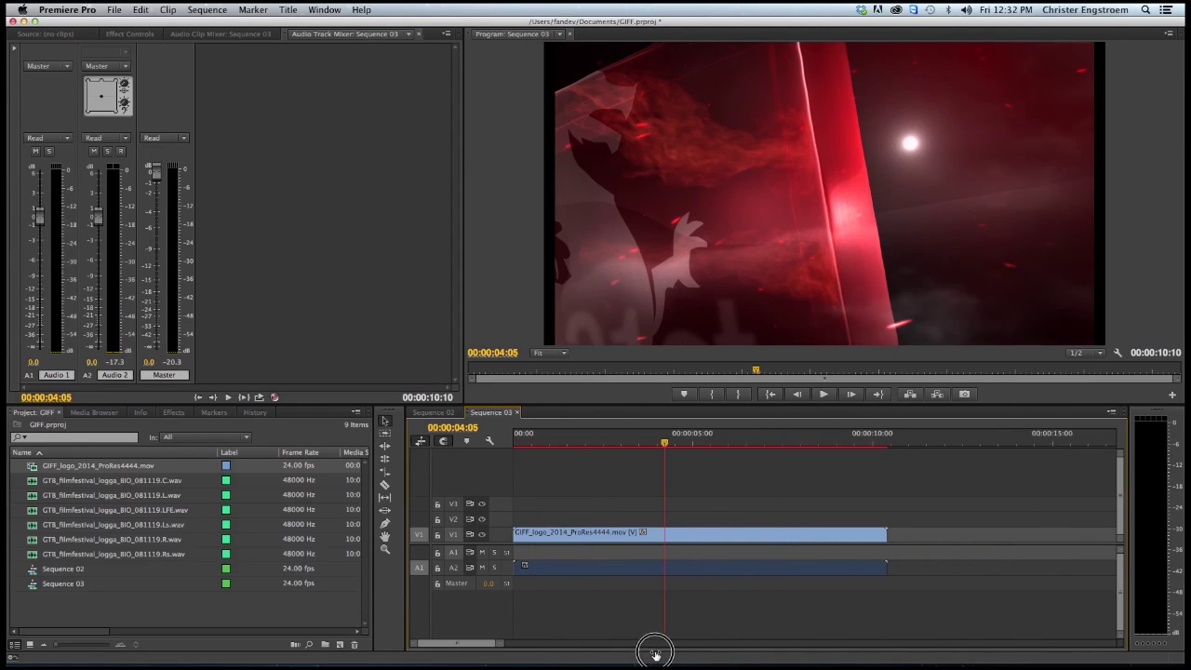
Unlink the logo clip and delete its audio from A2, leaving only the video.
click(685, 570)
right_click(693, 570)
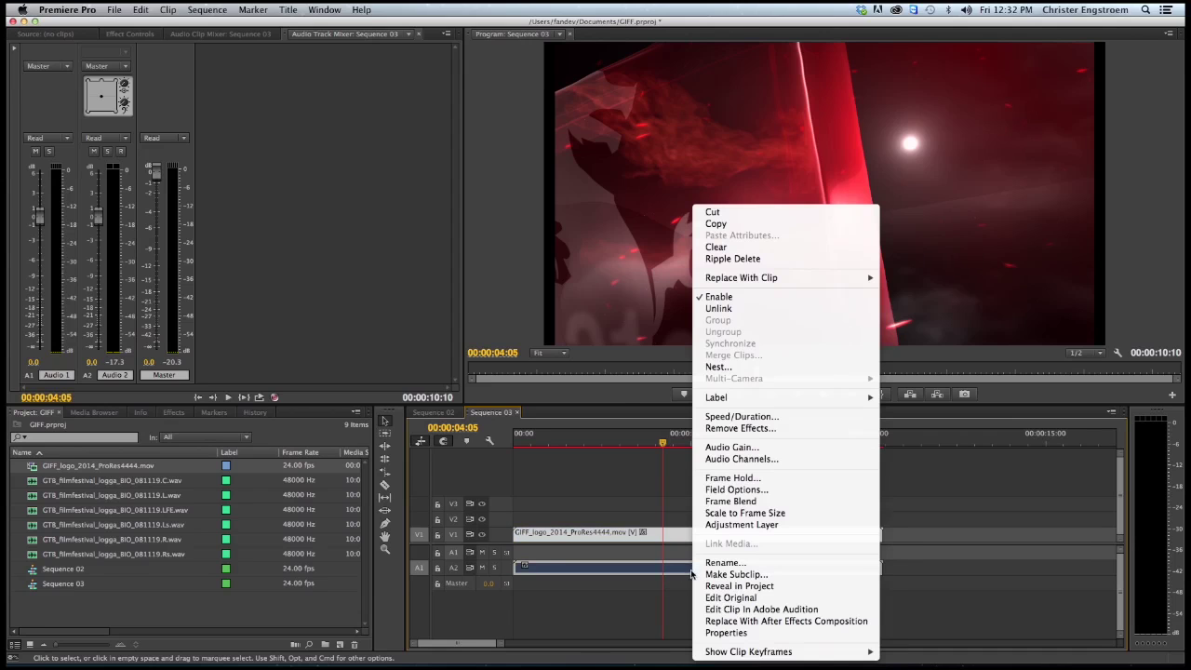
click(735, 311)
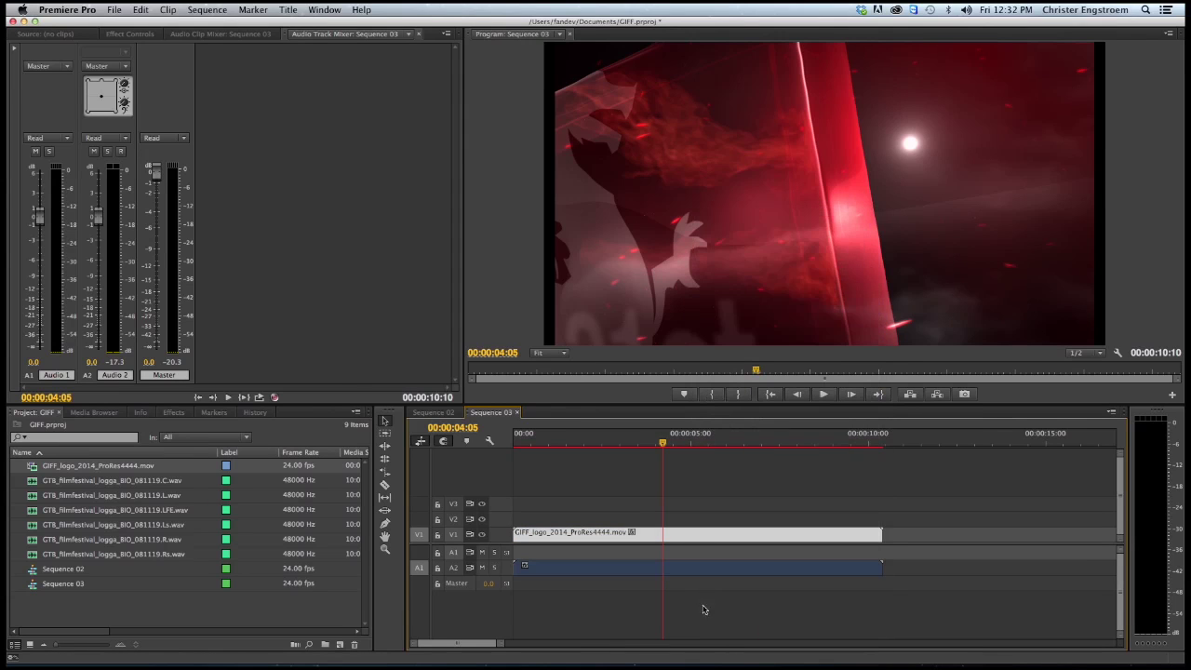
click(702, 613)
click(698, 570)
key(Delete)
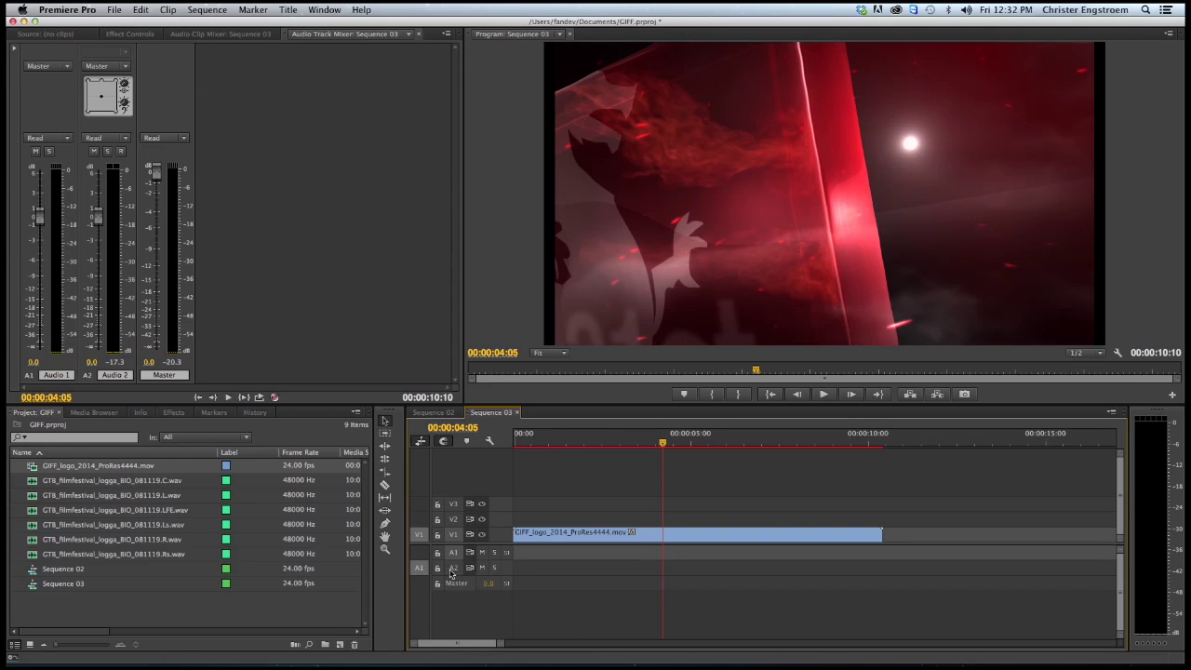
In Finder, marquee-select all six 5.1 WAV files (C, L, LFE, Ls, R, Rs) for Audition.
key(super+Tab)
key(super+Tab)
key(super+Tab)
key(super+Tab)
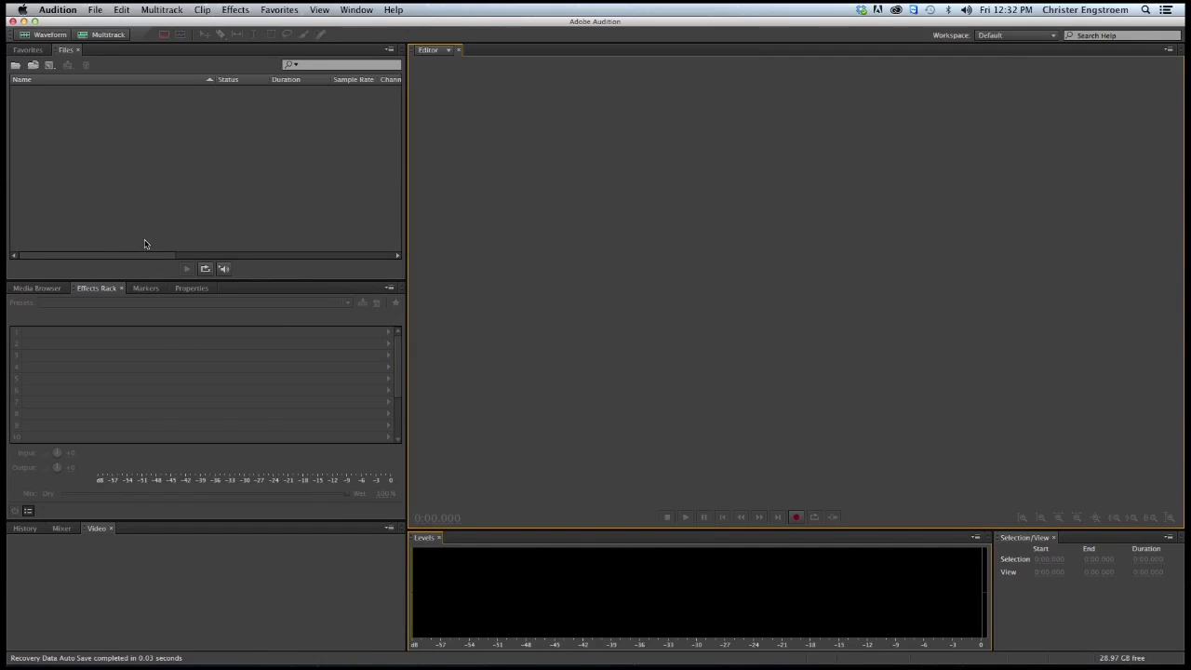
key(super+Tab)
key(super+Tab)
key(super+Tab)
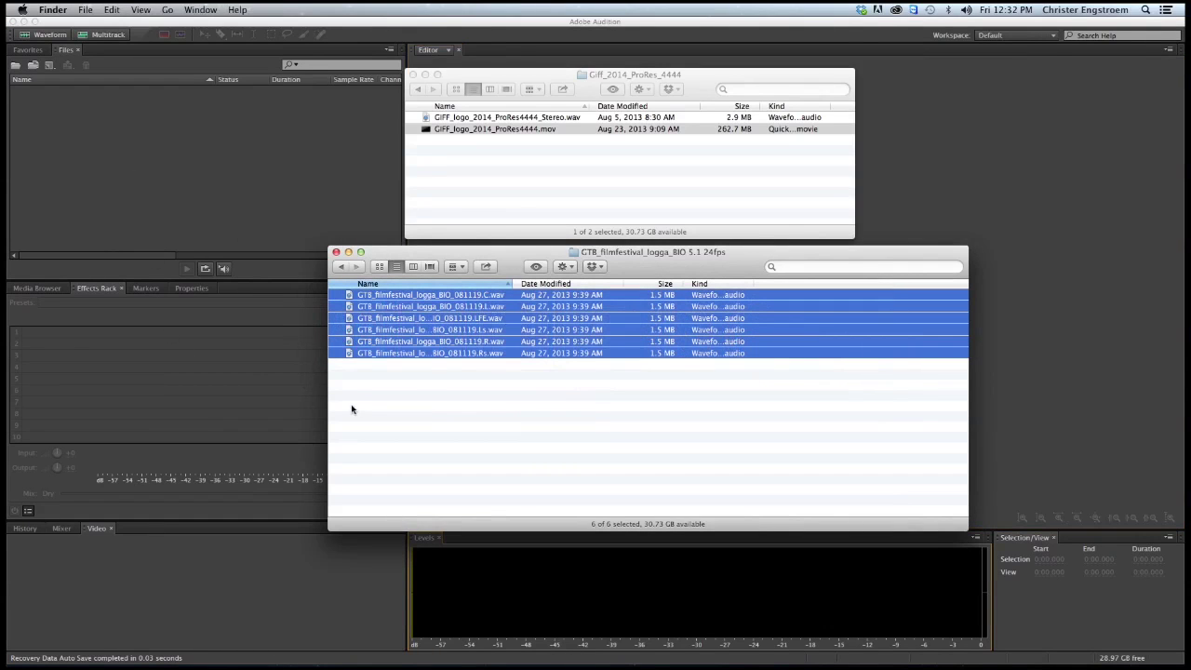
click(443, 416)
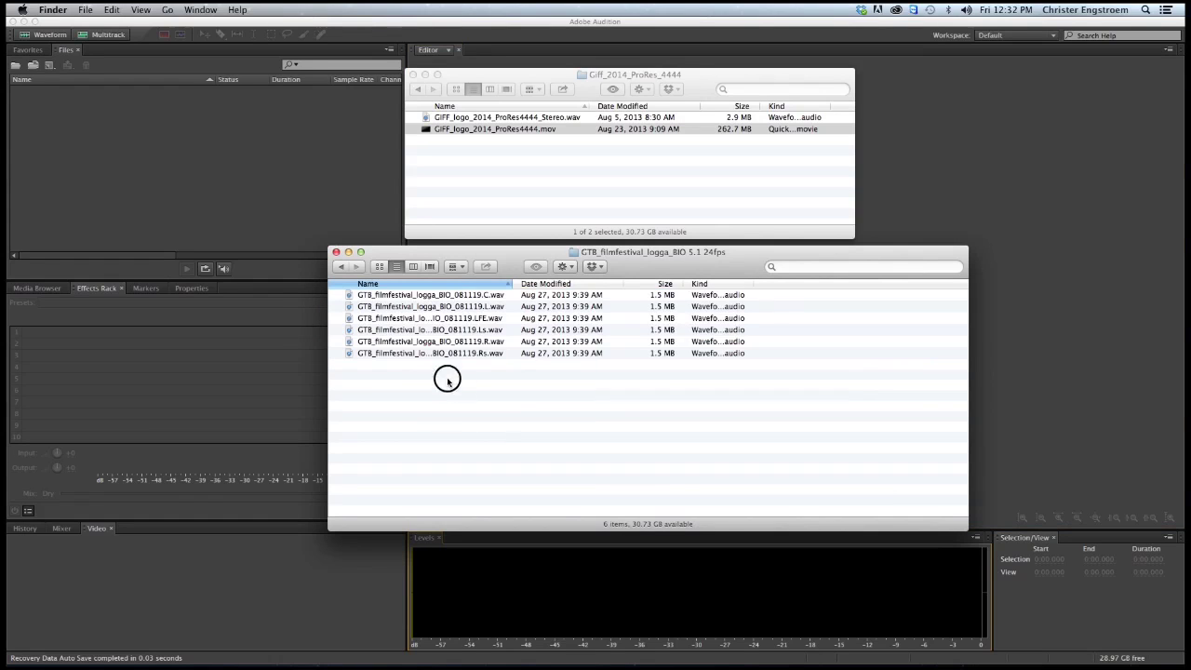
drag(439, 375, 157, 205)
Create multitrack session GIFF at 48000 Hz, 24-bit with a 5.1 master, overwriting the old one.
click(93, 12)
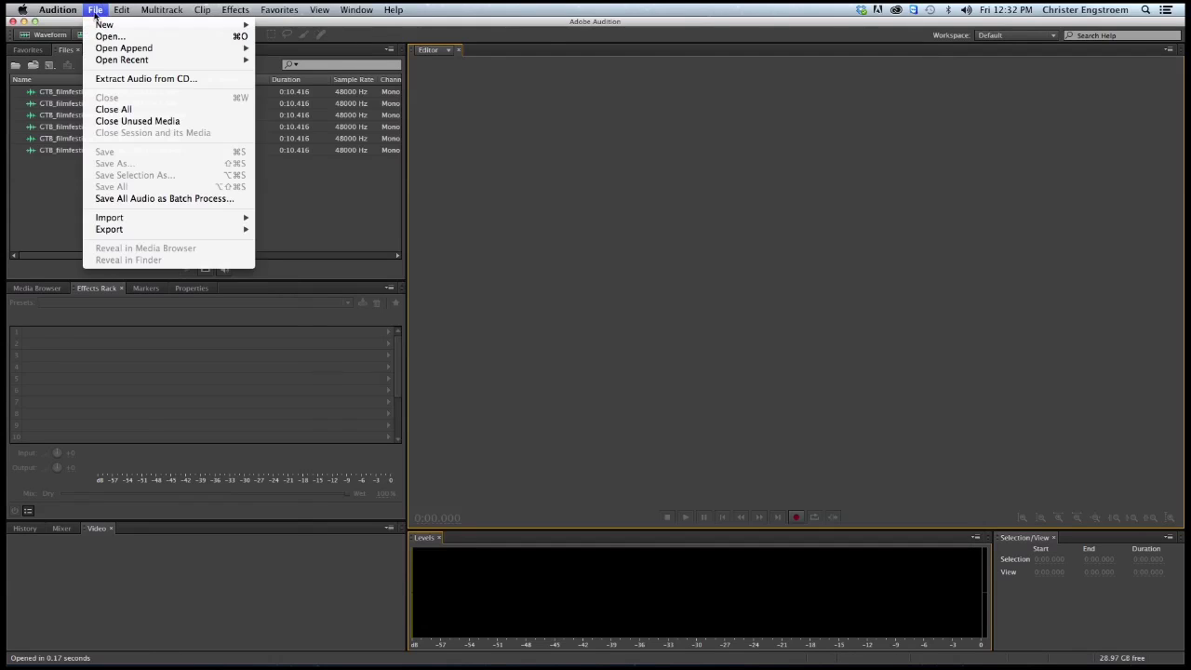
mouse_move(124, 27)
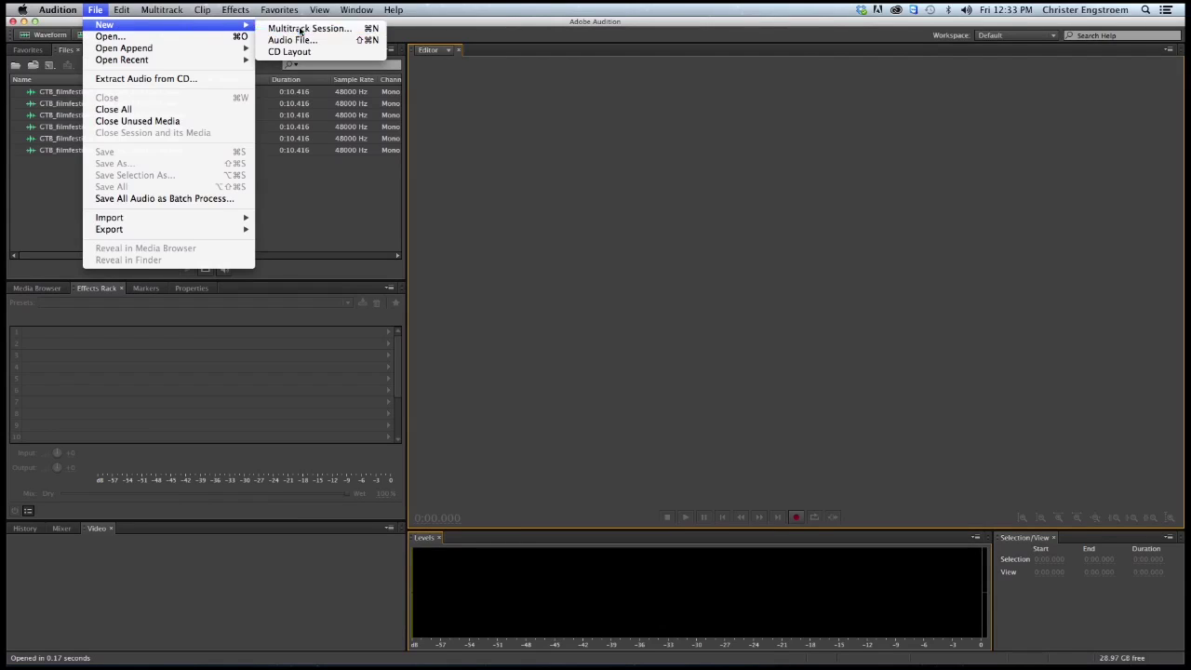
key(Escape)
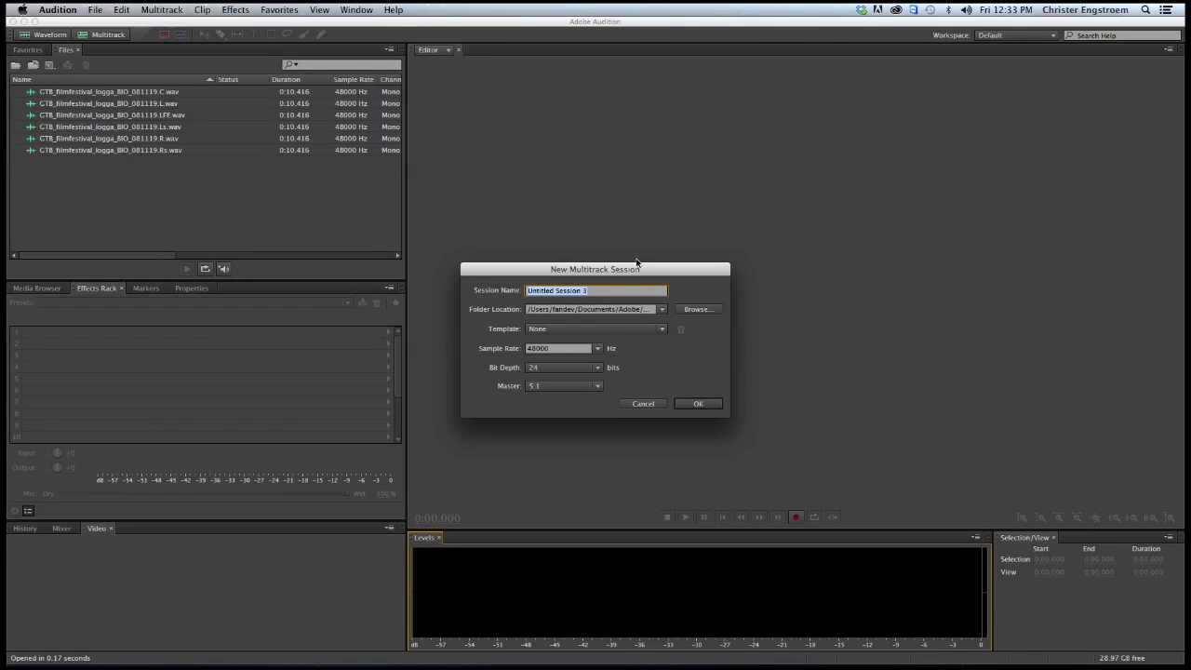
text(C)
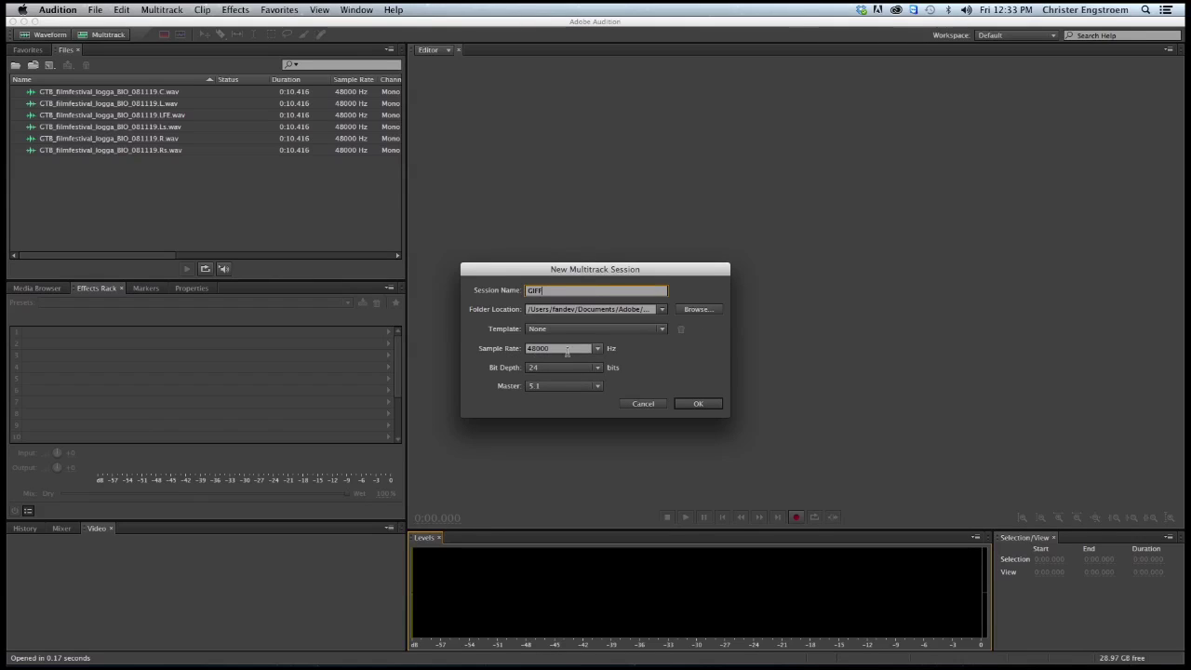
click(693, 403)
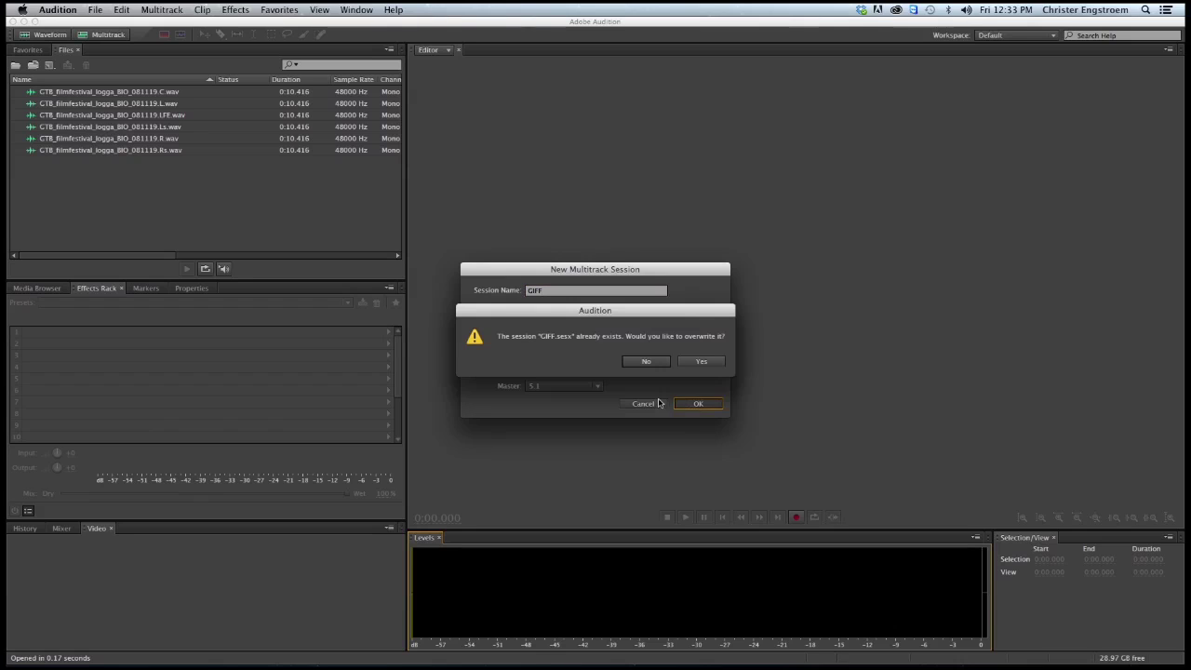
click(701, 361)
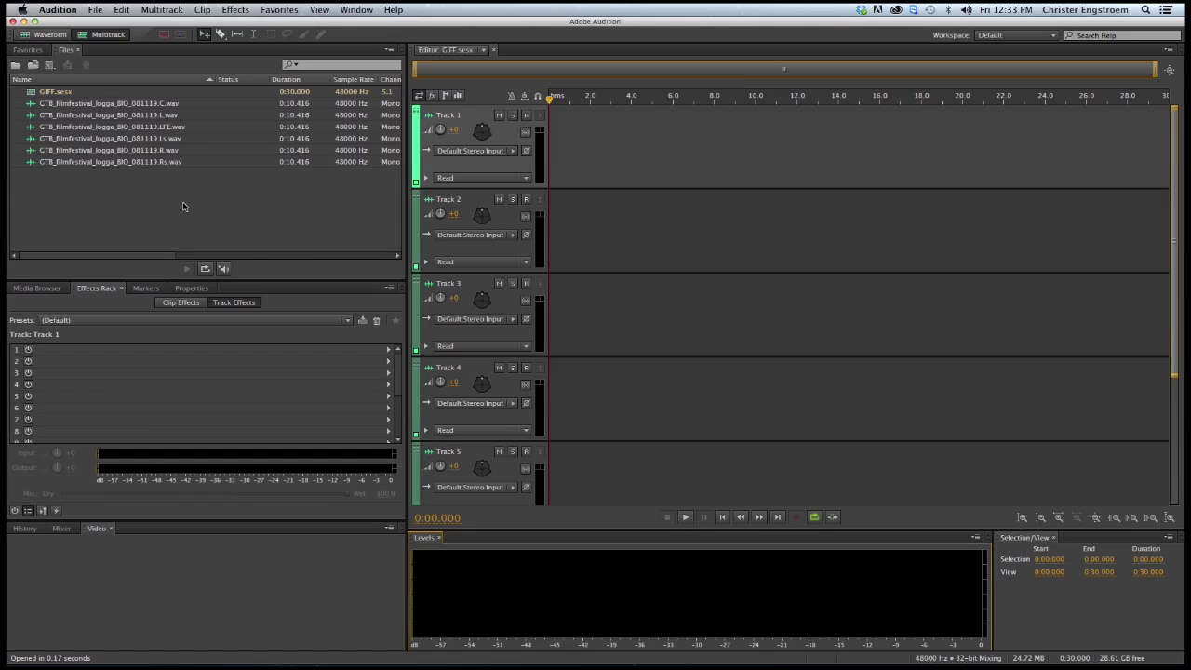
Place the L, R, C, LFE and Ls WAV files on Tracks 1–5 at zero.
click(147, 213)
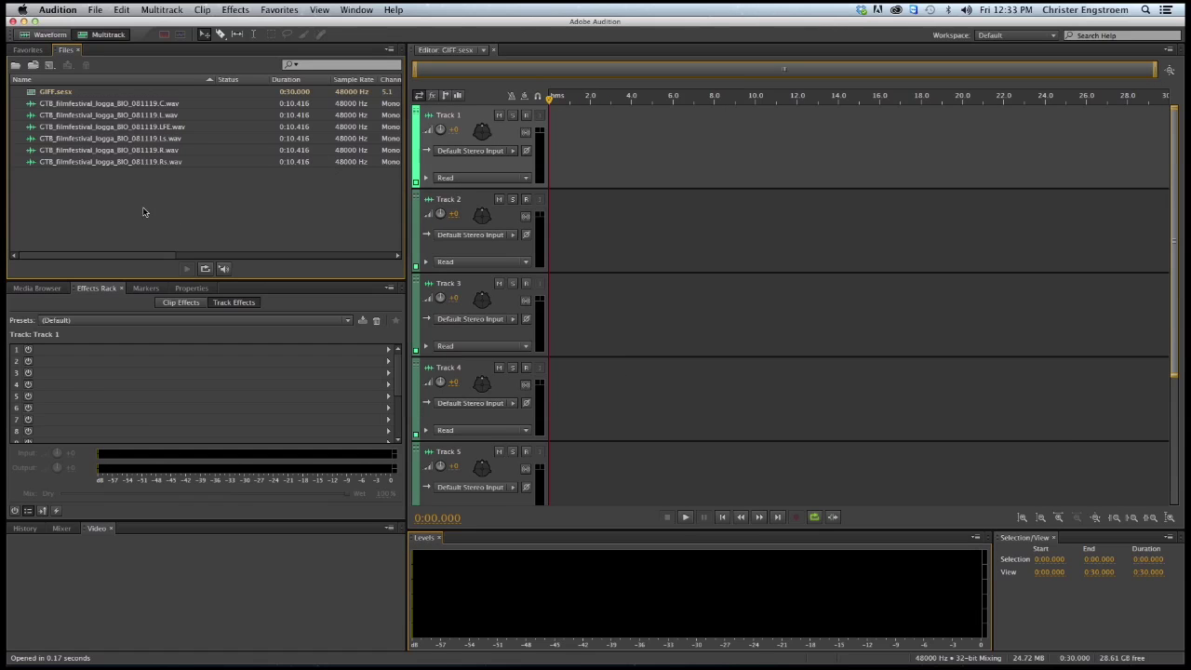
click(106, 117)
drag(120, 121, 539, 155)
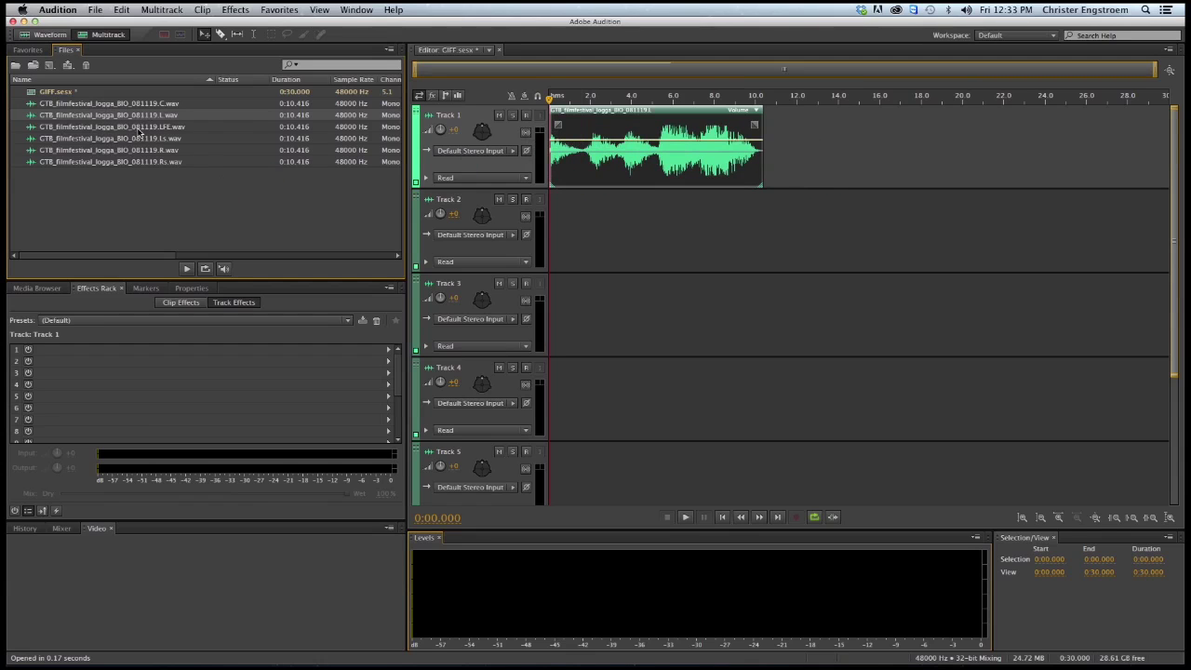
drag(86, 156, 538, 240)
drag(102, 104, 550, 311)
drag(120, 127, 541, 405)
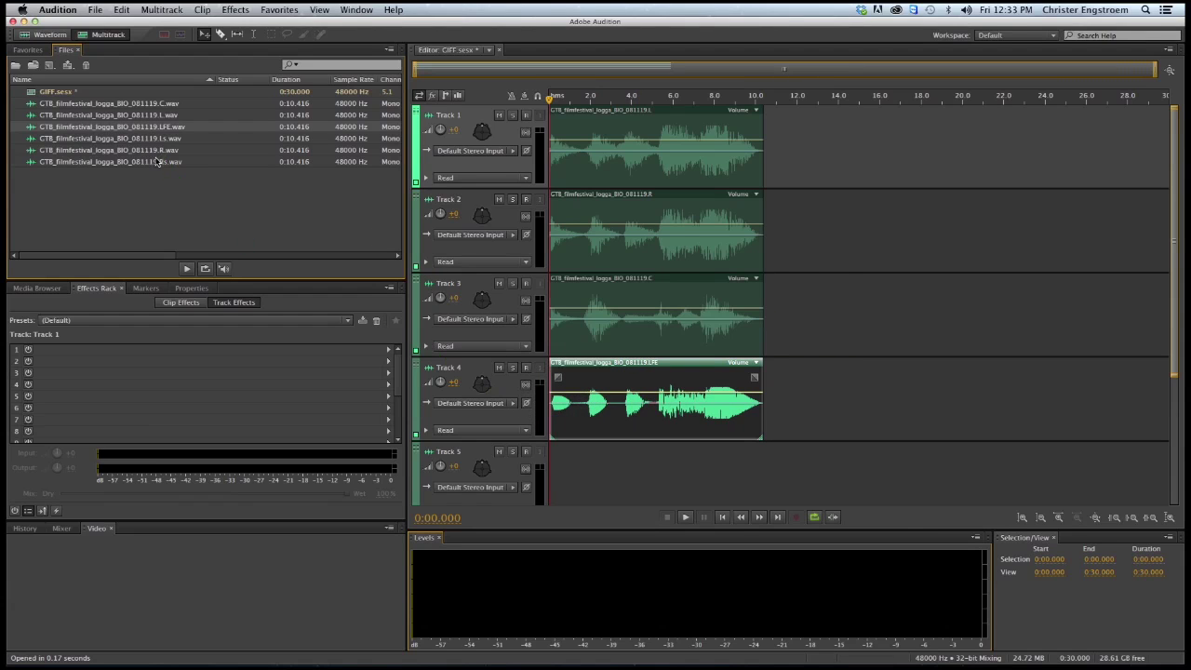
drag(148, 141, 550, 479)
Place the Rs file on Track 6 and make Track 1 the active track.
scroll(899, 407, down, 2)
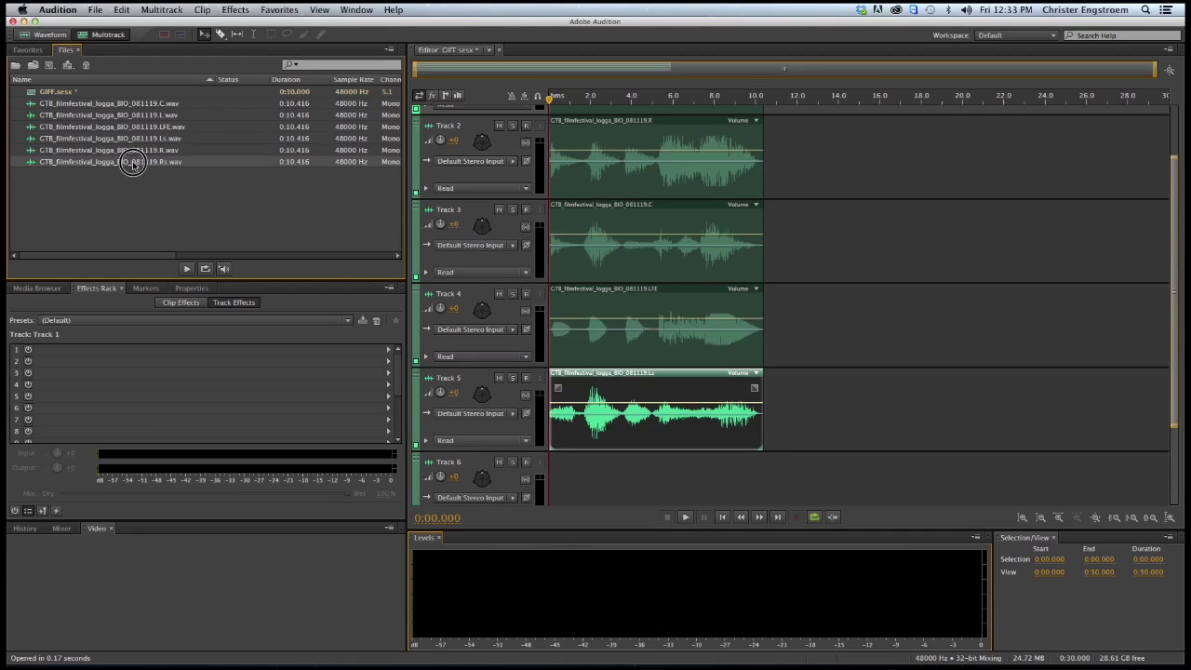
drag(121, 161, 547, 488)
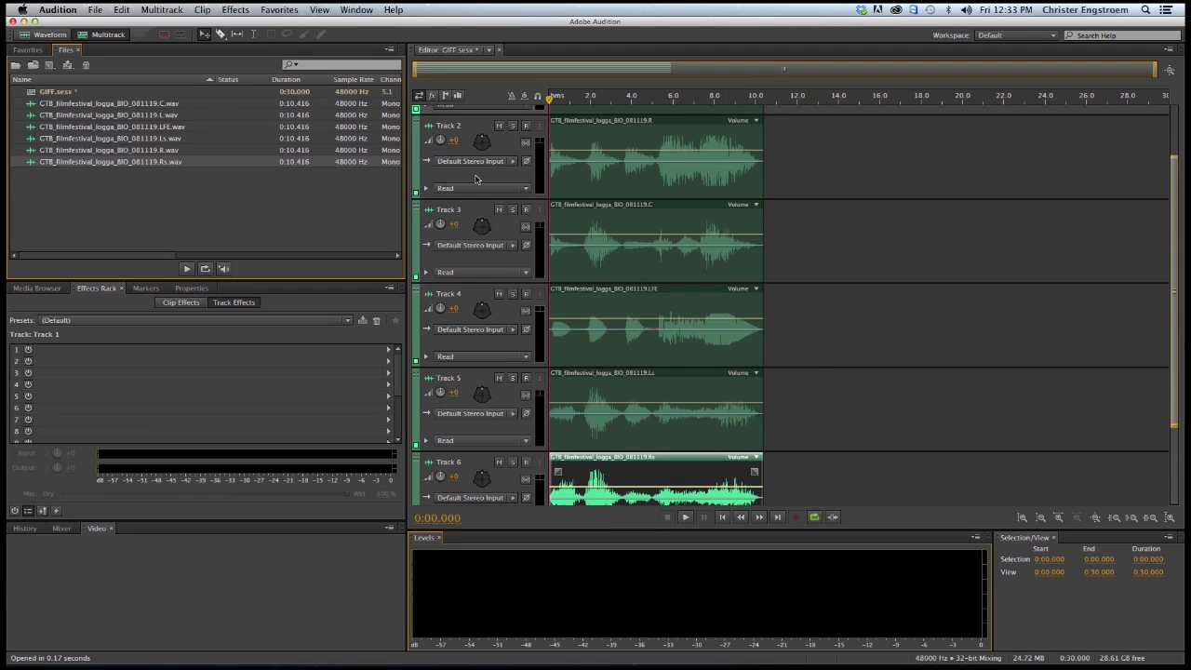
click(769, 188)
scroll(655, 201, up, 2)
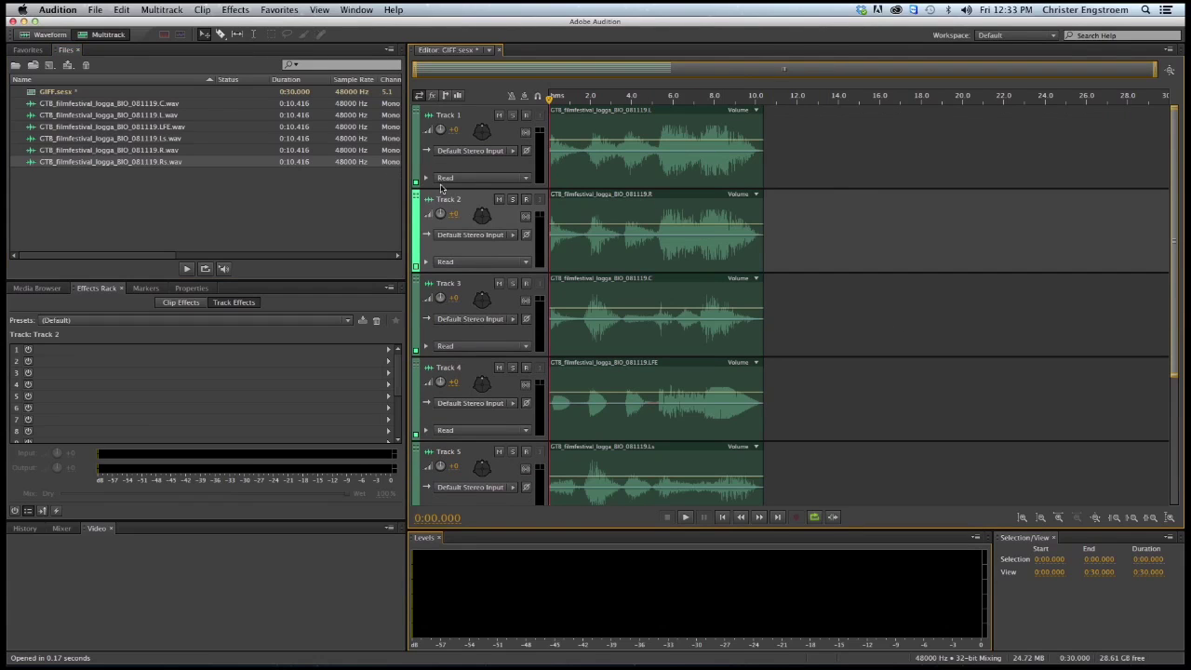
click(480, 173)
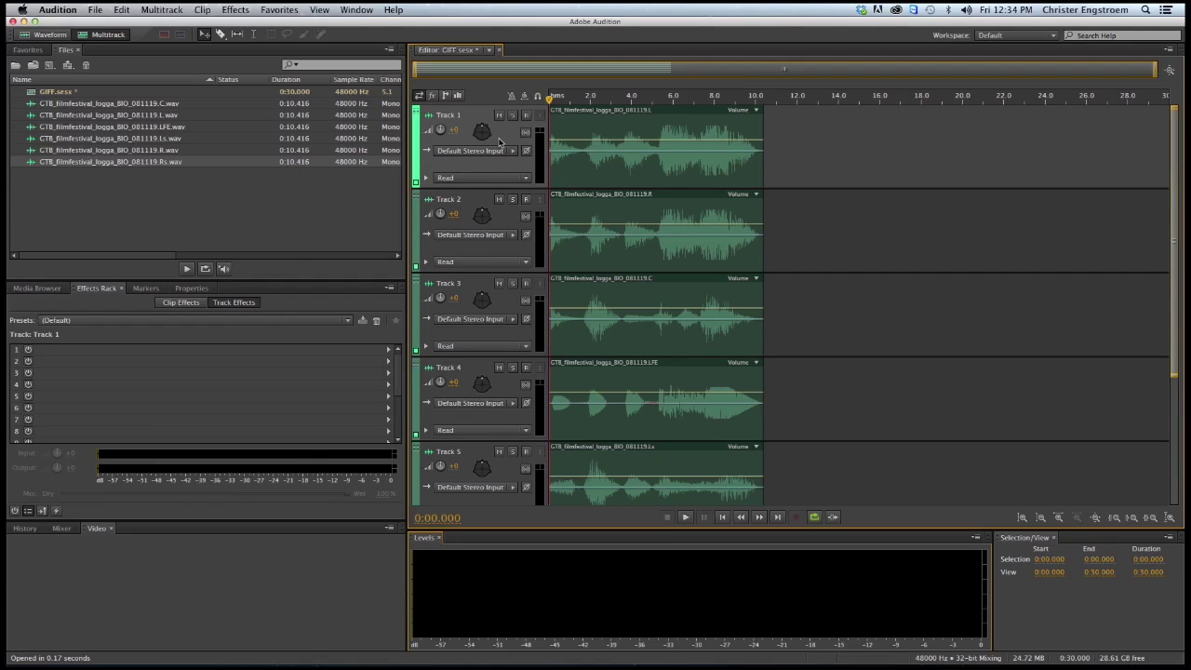
Pan Track 1 front left to -30° and play it soloed.
double_click(489, 135)
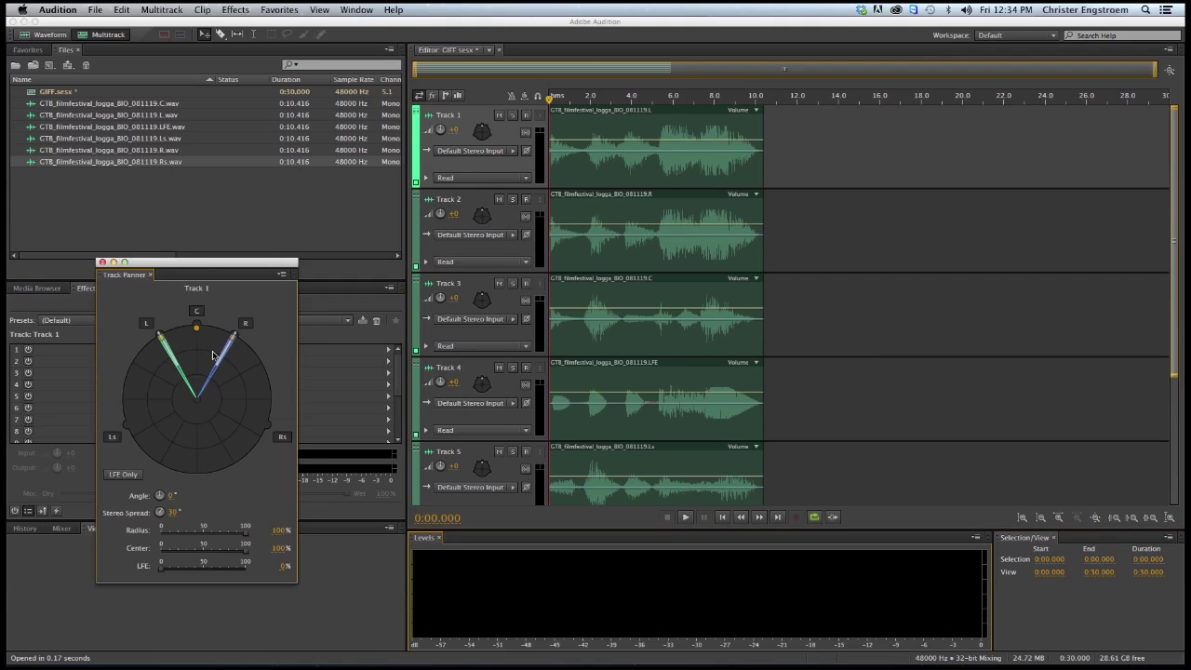
drag(197, 332, 159, 337)
click(513, 116)
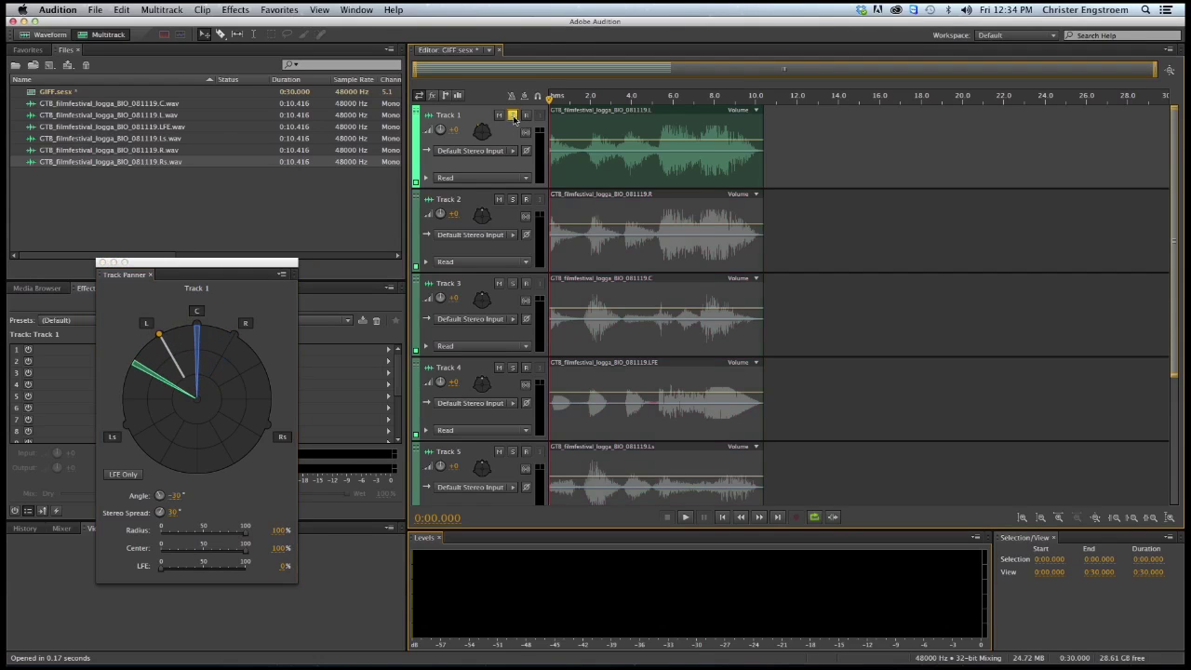
key(space)
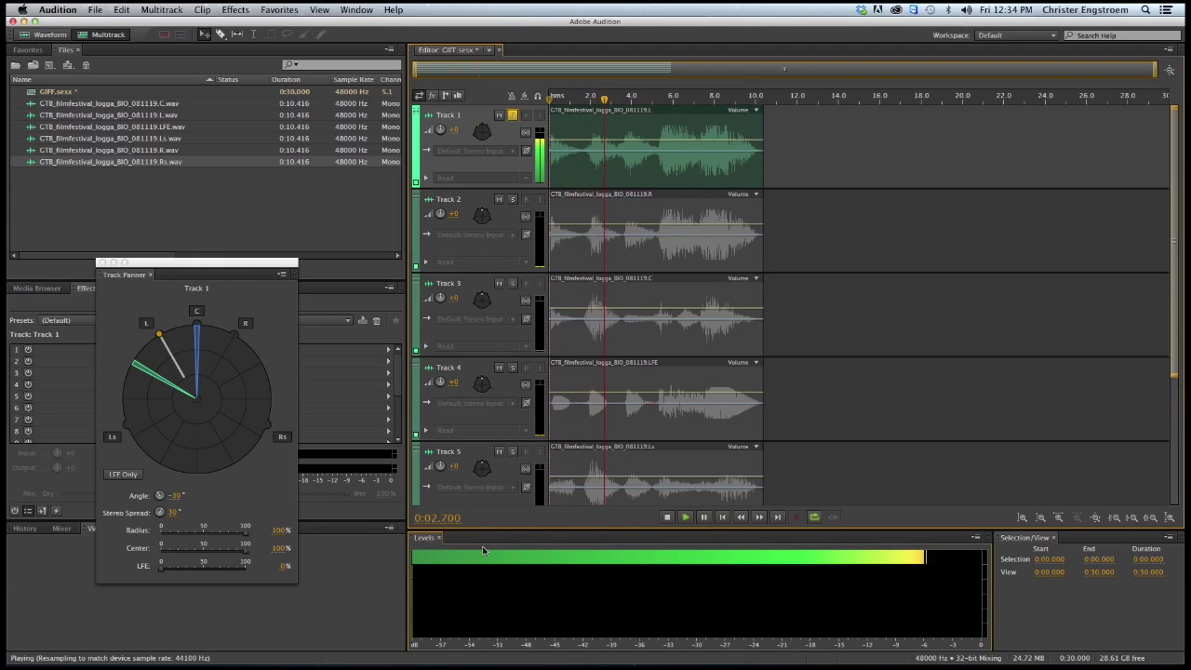
key(space)
key(space)
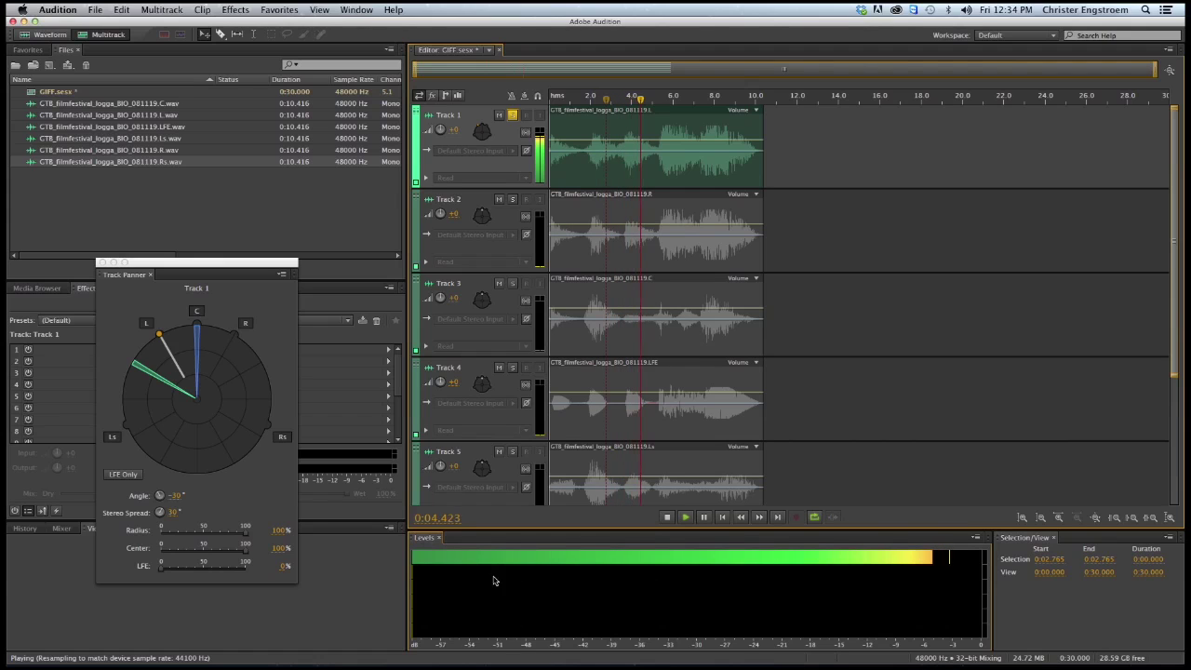
key(space)
Pan Track 2 front right to 30° and play it soloed.
click(475, 247)
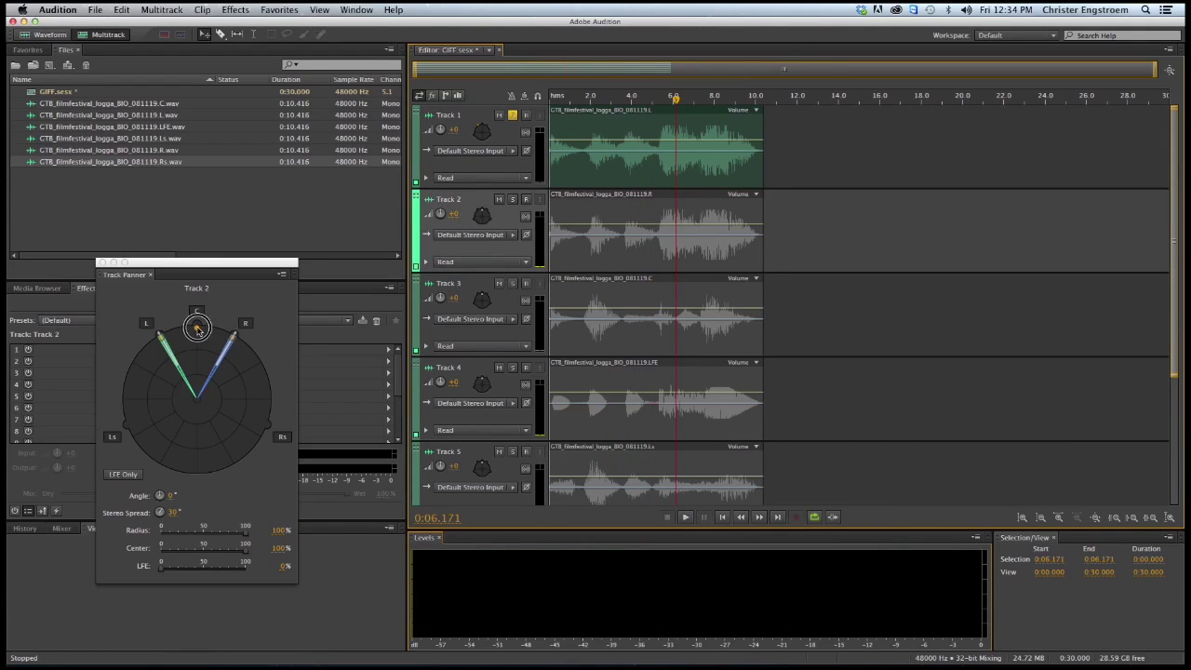
drag(195, 330, 244, 343)
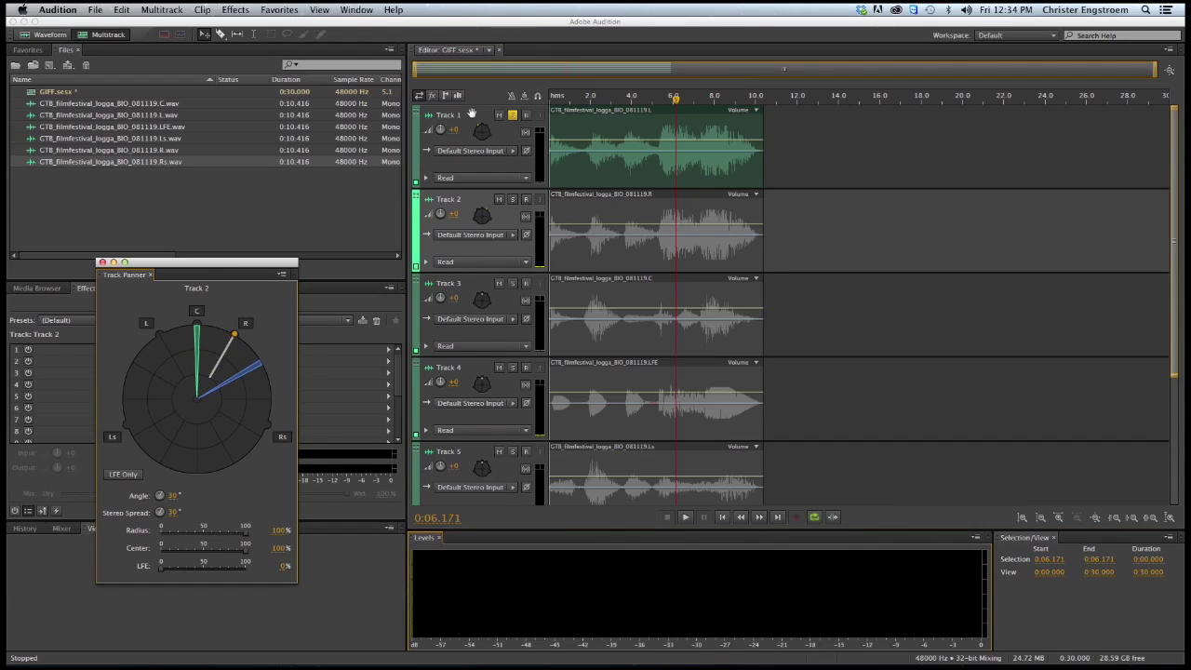
click(512, 199)
key(space)
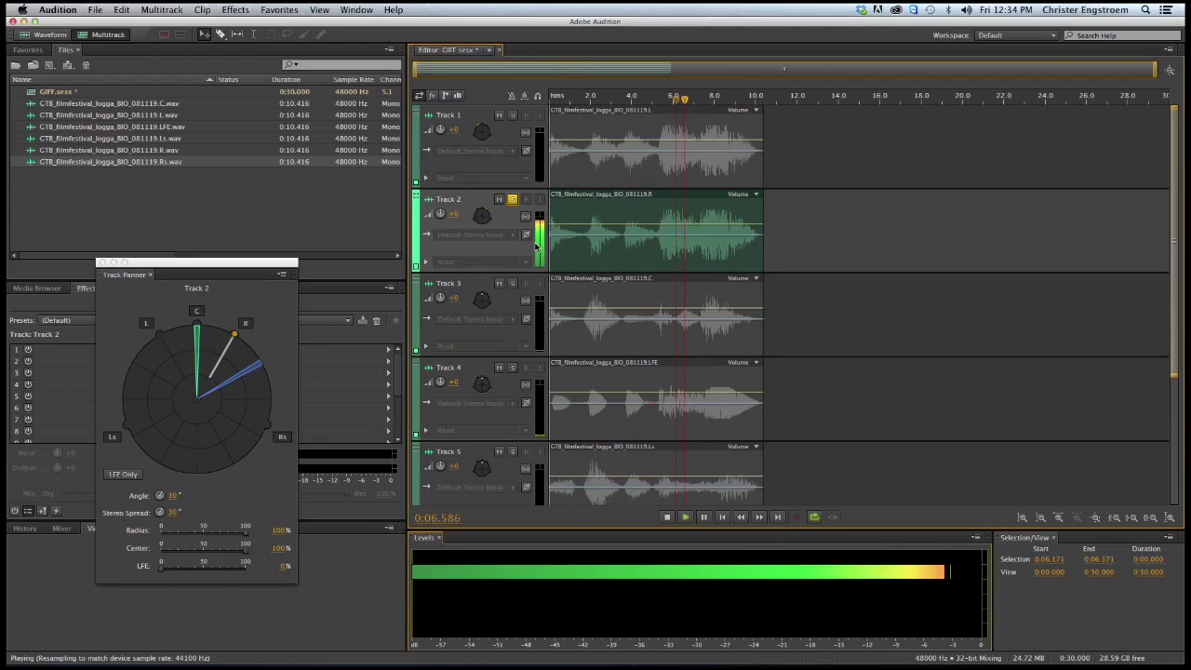
key(space)
Confirm Track 3 is panned centre at 0° and play it soloed.
click(504, 308)
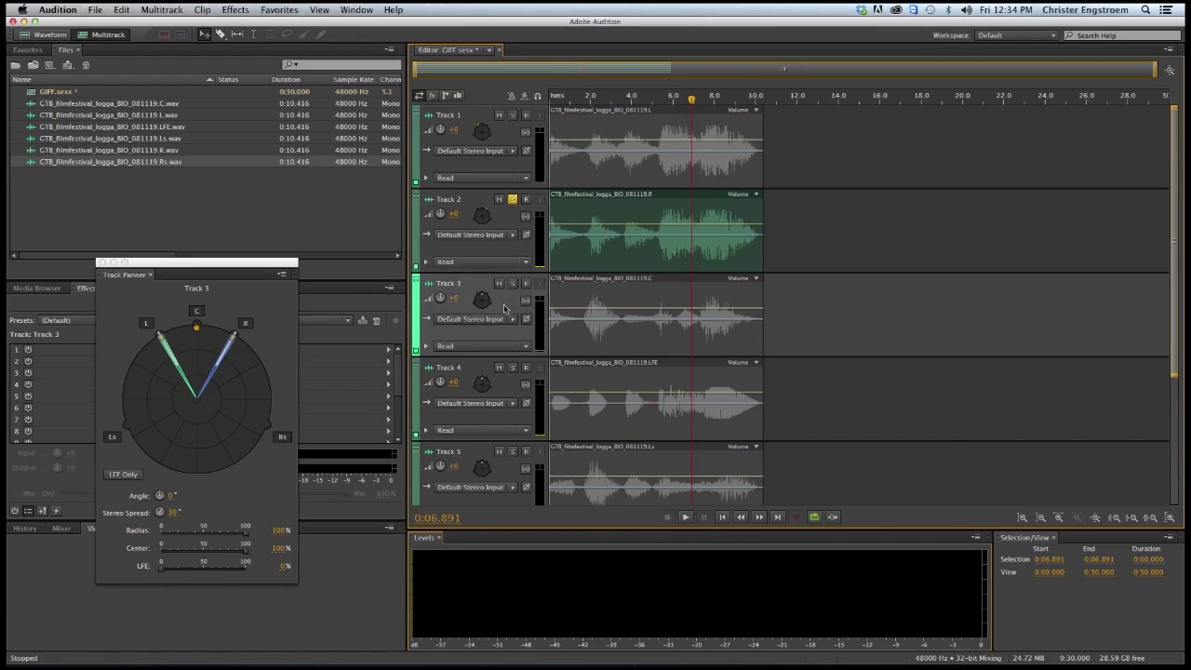
click(197, 324)
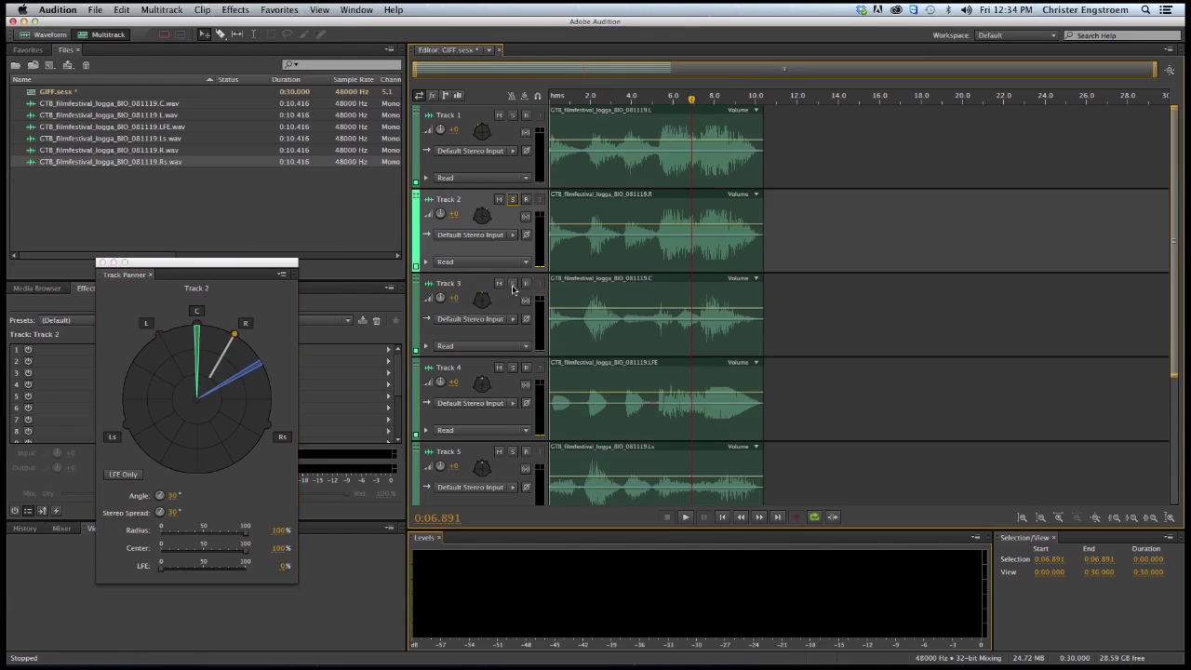
click(551, 335)
key(space)
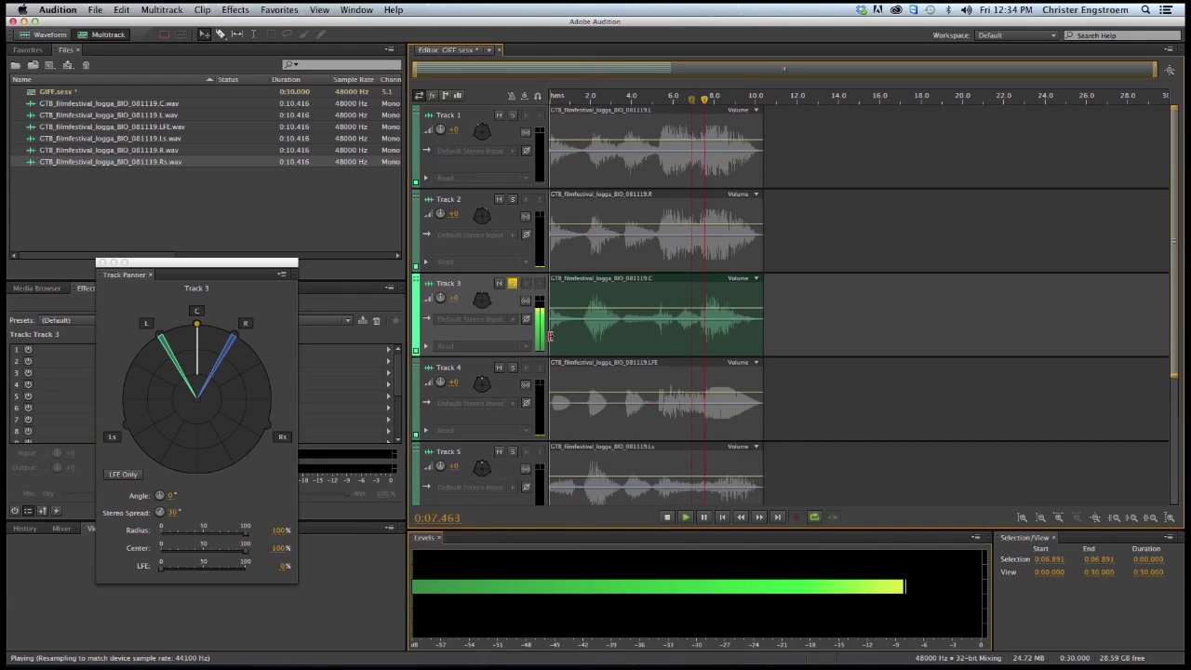
key(space)
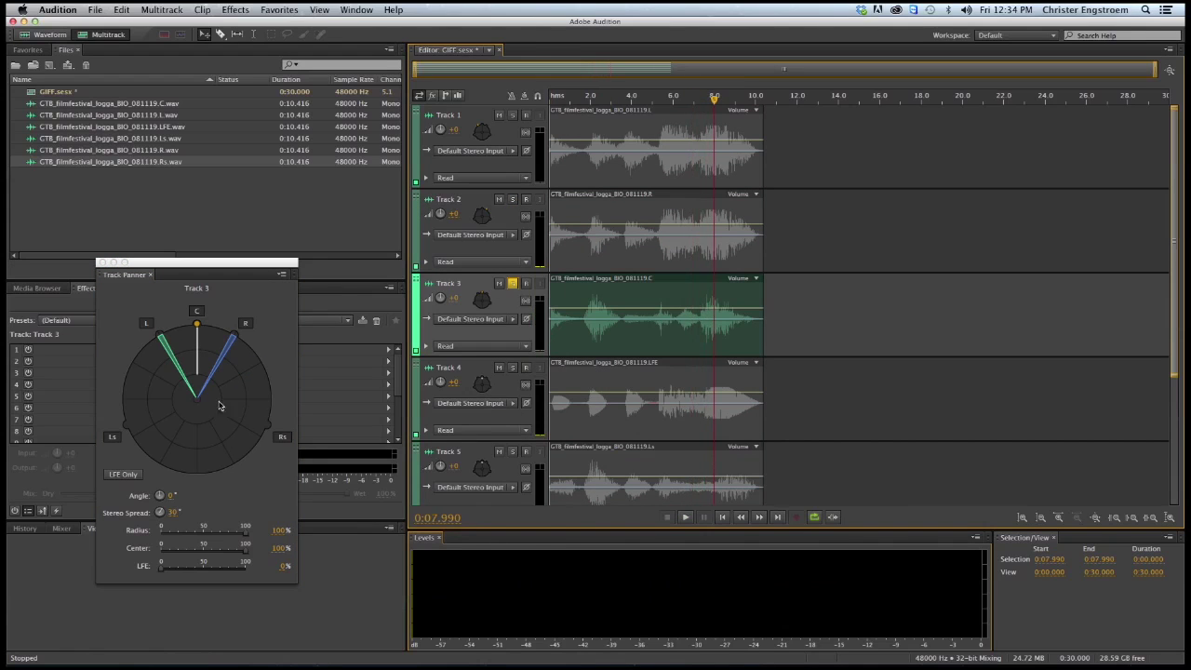
Send Track 4 to LFE only at 100% and play it soloed, unsoloing Track 3.
click(518, 386)
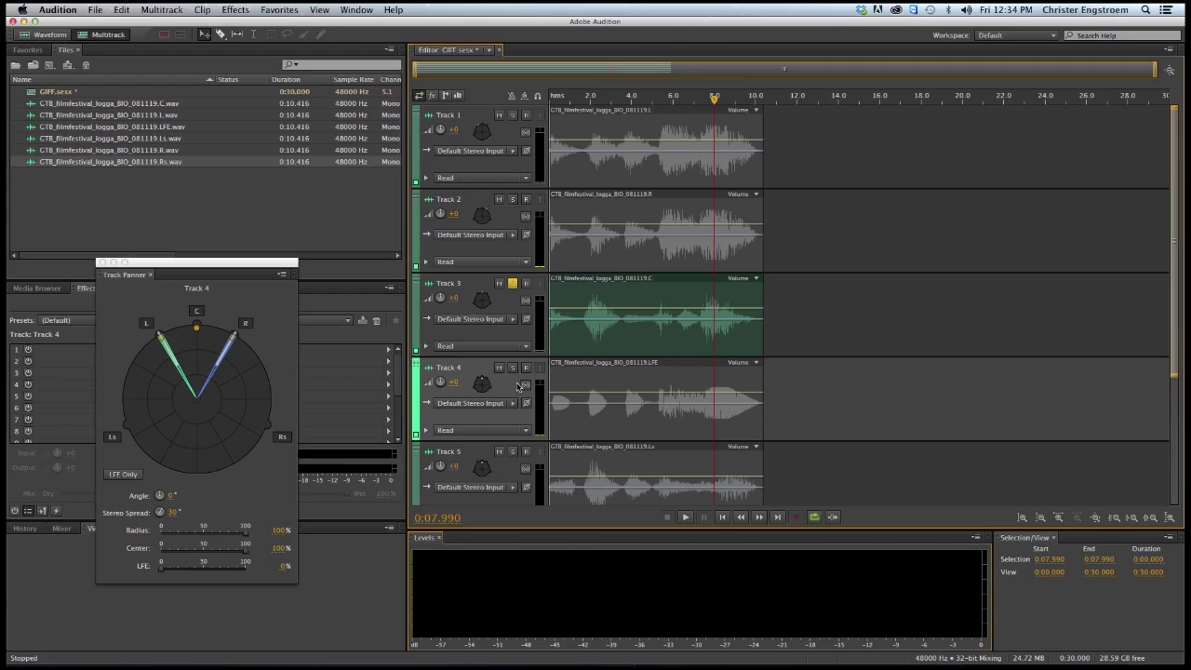
click(135, 475)
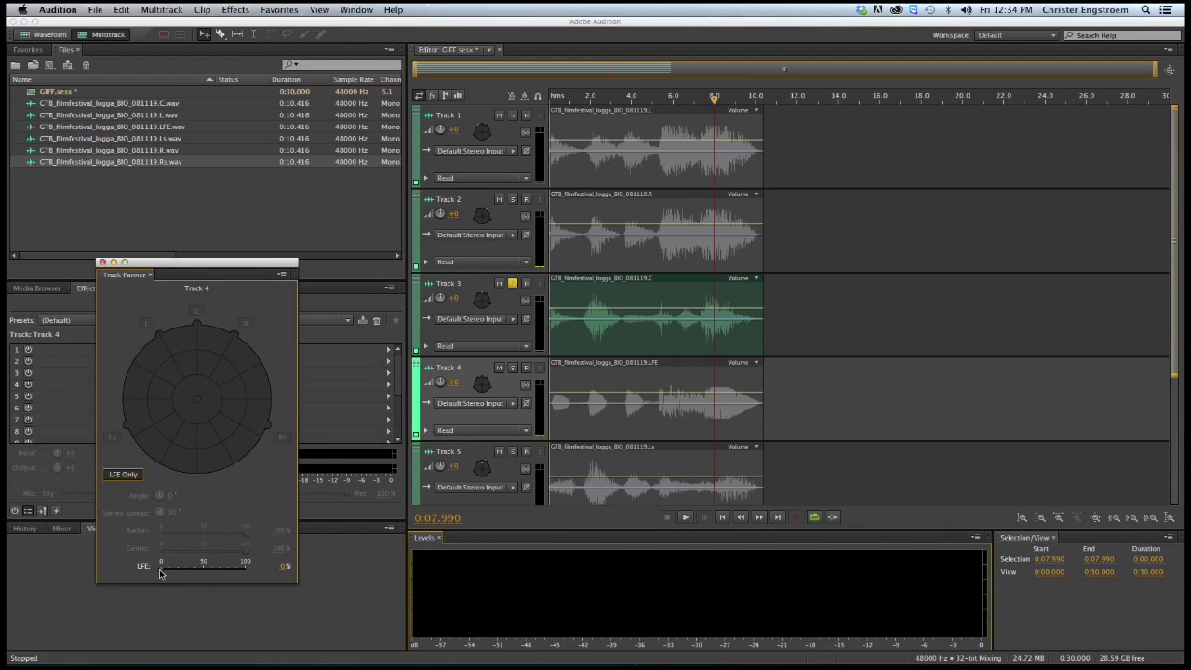
drag(160, 573, 312, 574)
key(space)
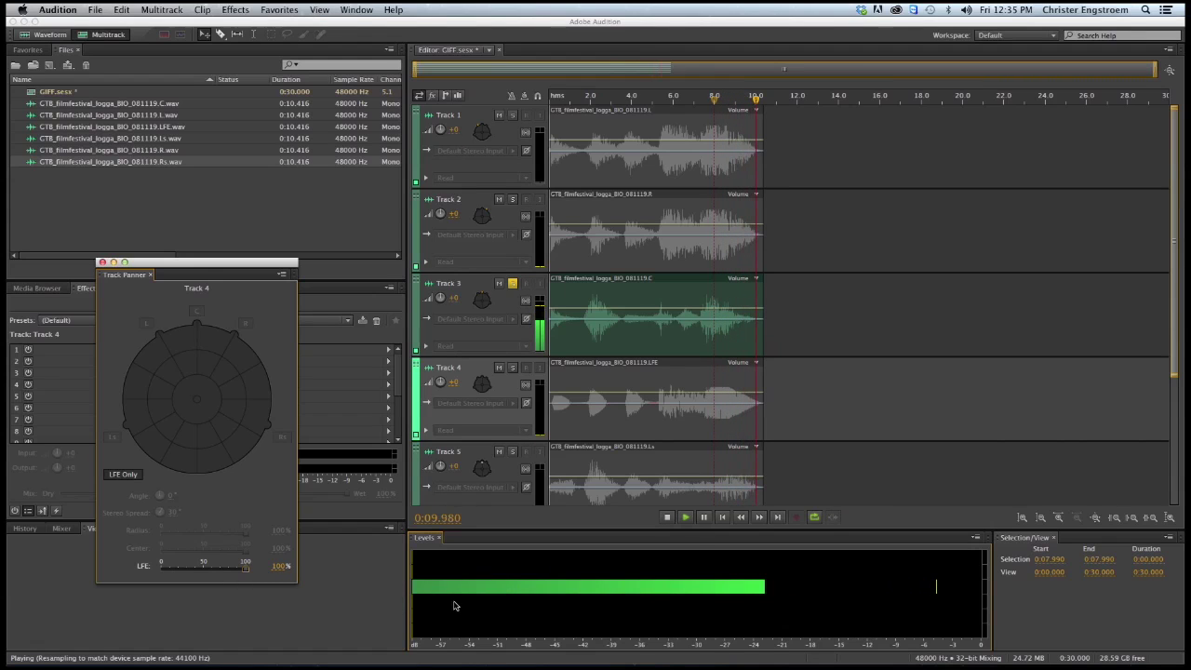
key(space)
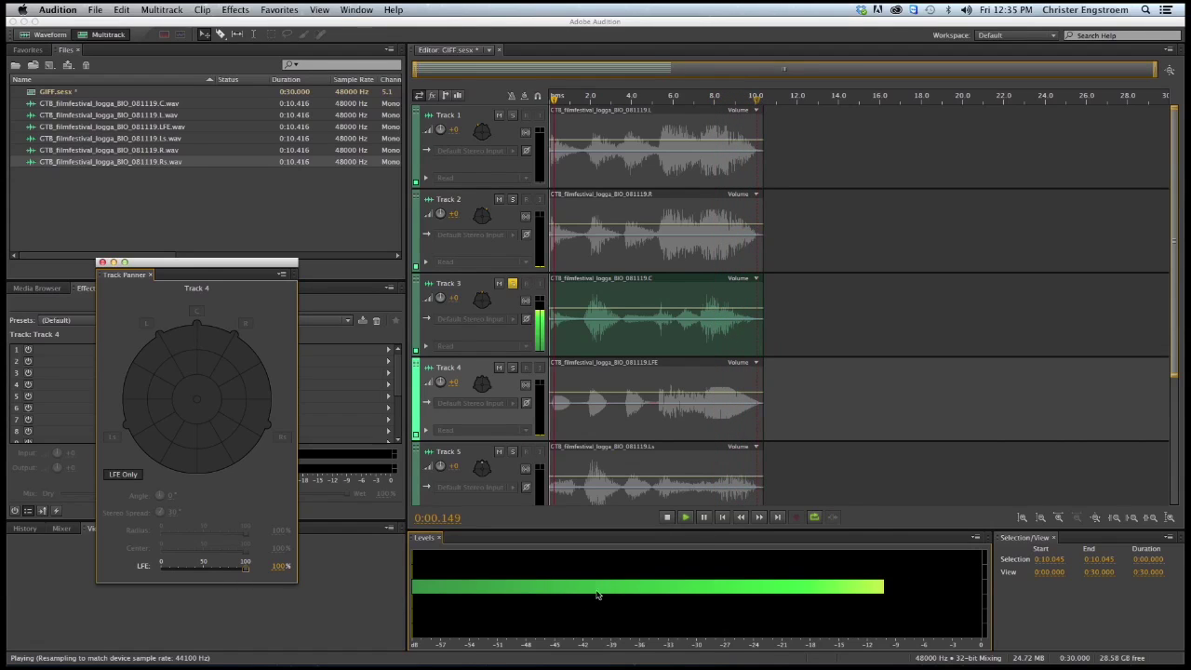
key(space)
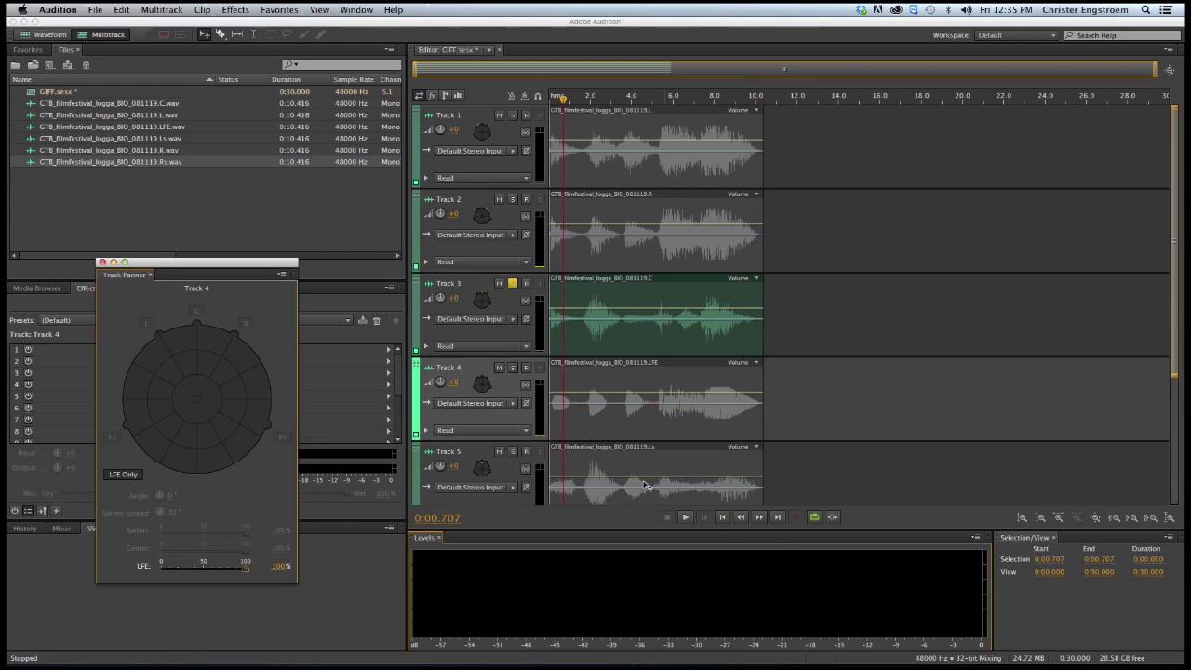
click(512, 283)
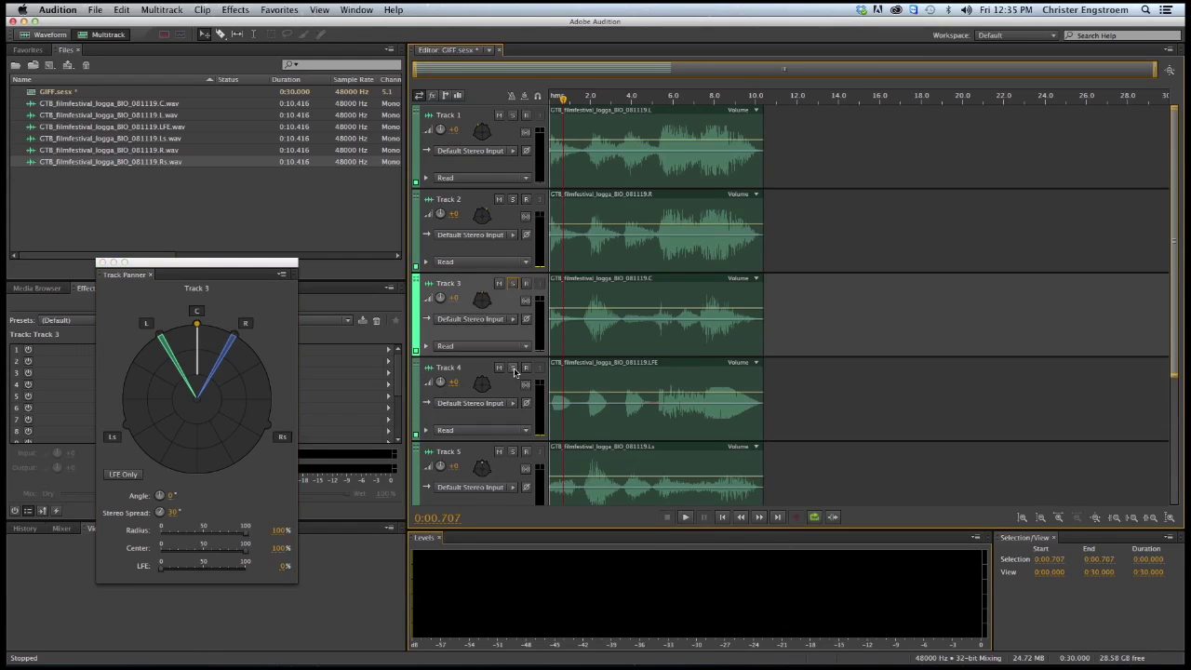
click(513, 369)
key(space)
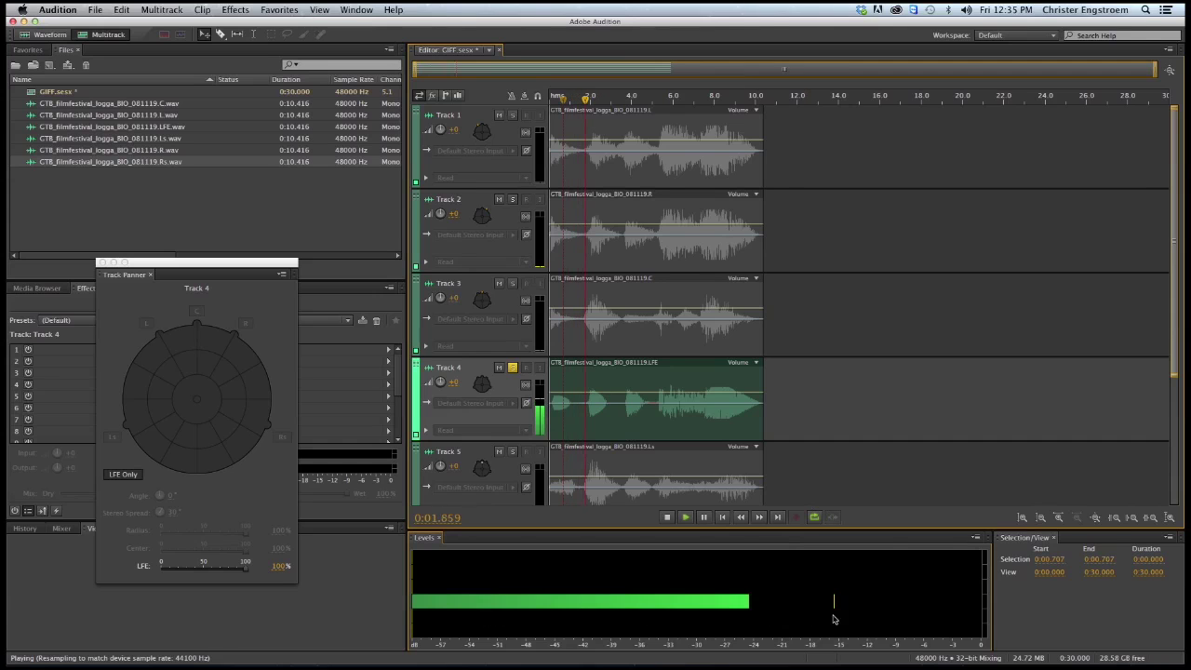
key(space)
Pan Track 5 to left surround at -110° and play it soloed instead of Track 4.
click(504, 470)
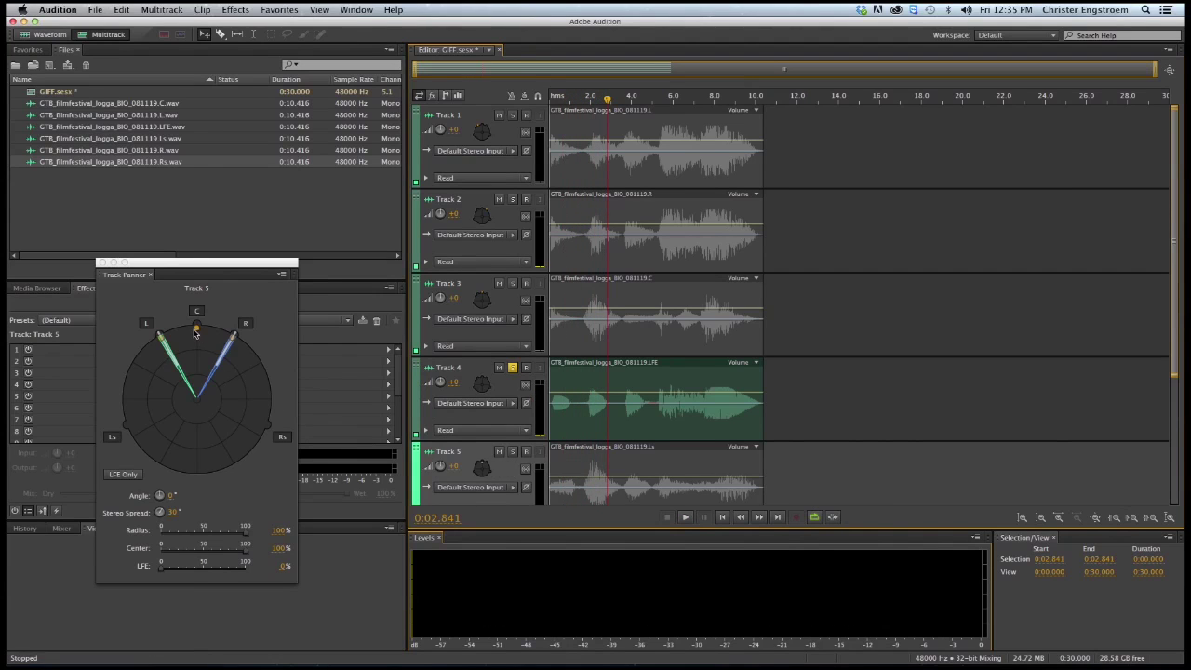
drag(195, 334, 124, 427)
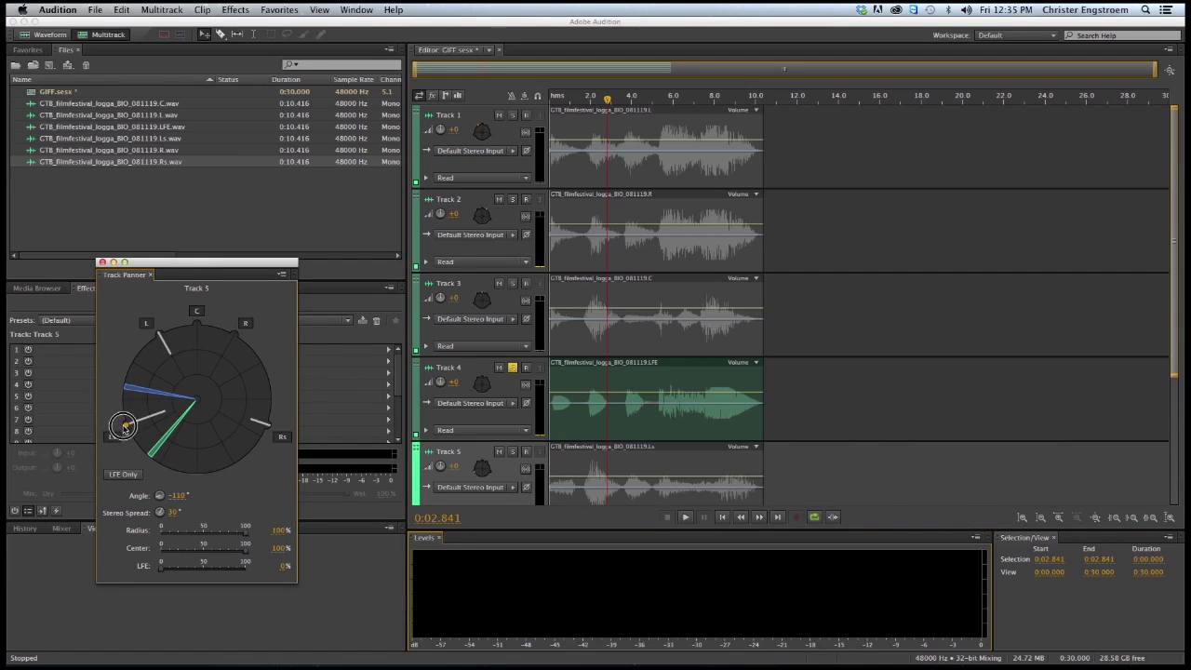
click(512, 368)
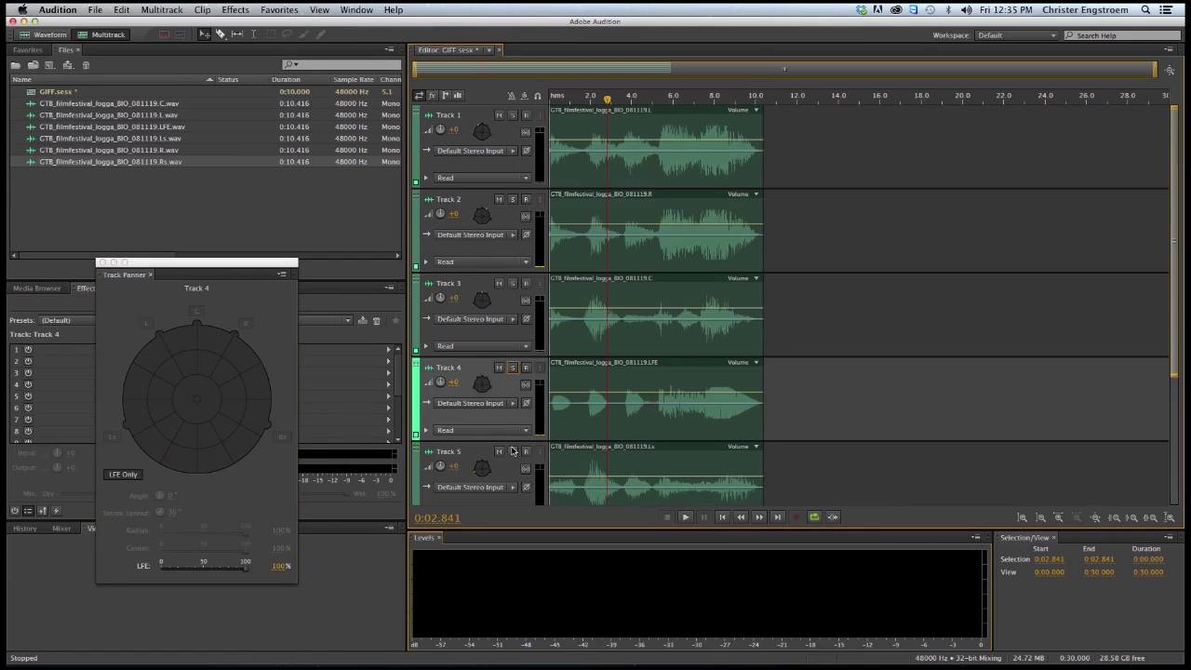
click(512, 453)
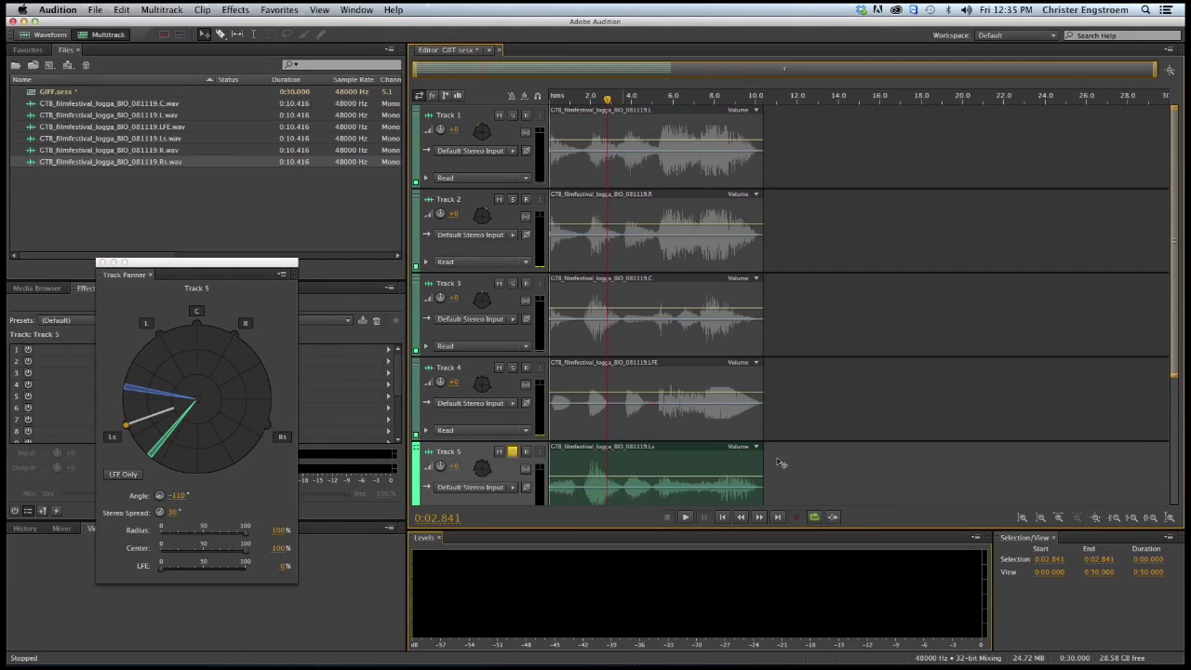
scroll(831, 432, down, 1)
scroll(828, 435, down, 2)
key(space)
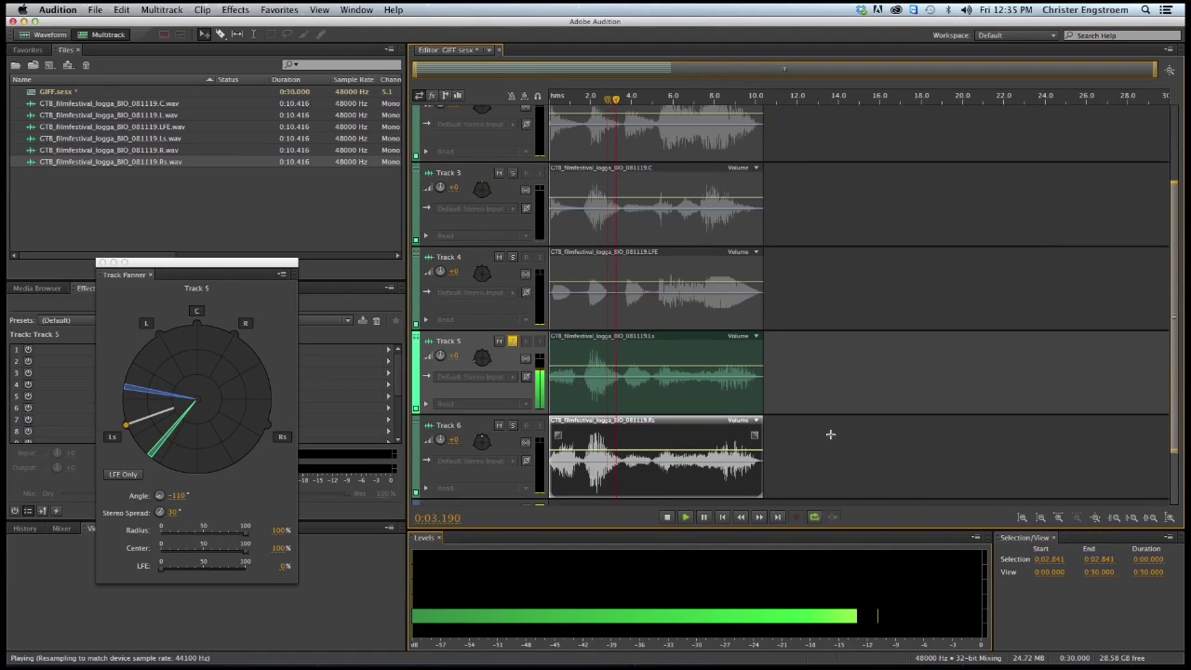
Stop playback, fit all tracks in view, and pan Track 6 to right surround (Rs, 110°).
key(space)
key(backslash)
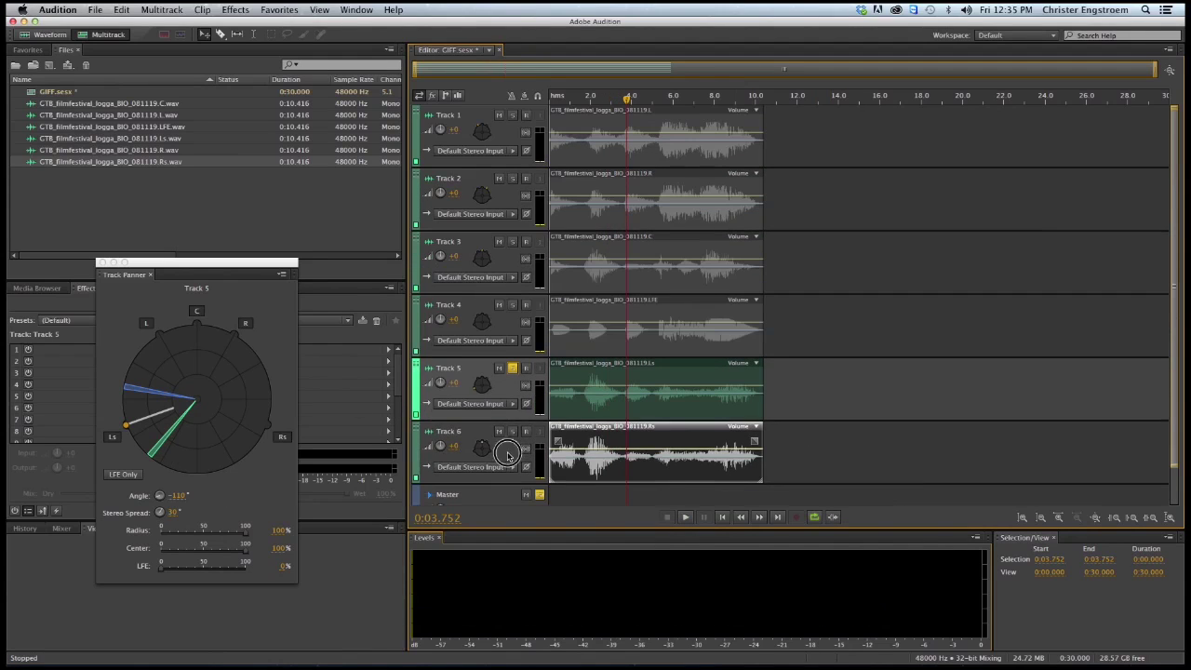
click(484, 438)
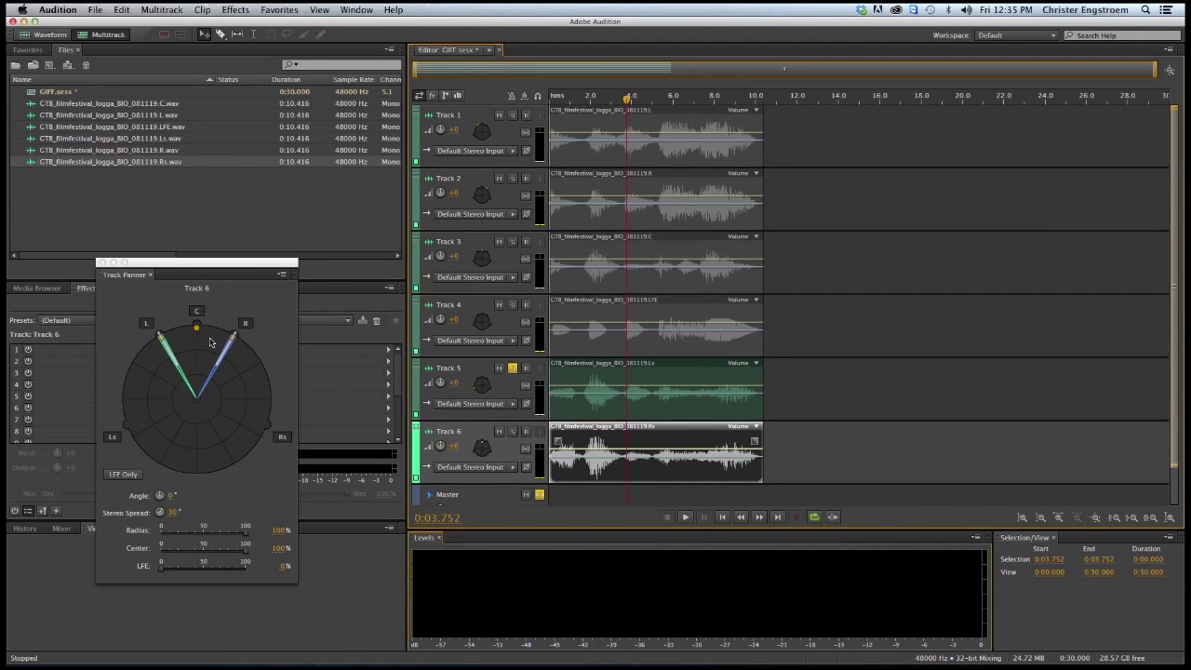
drag(197, 334, 268, 425)
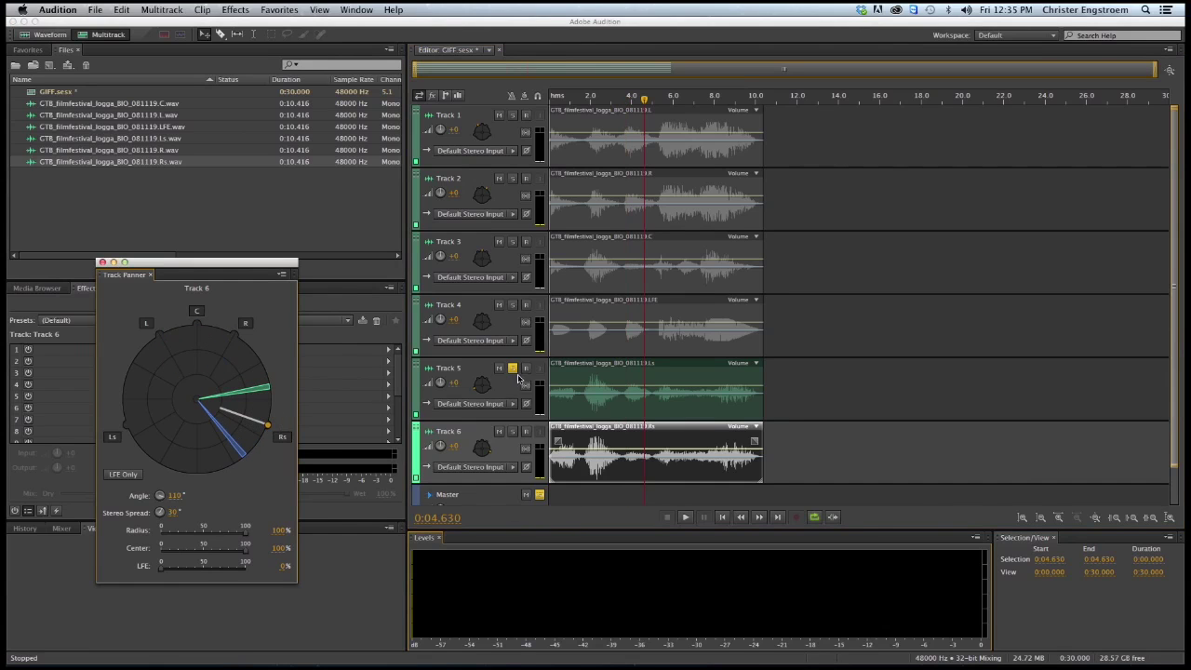
Solo Track 6 and play it alone, then unsolo it and play the full six-track mix.
click(512, 368)
click(513, 431)
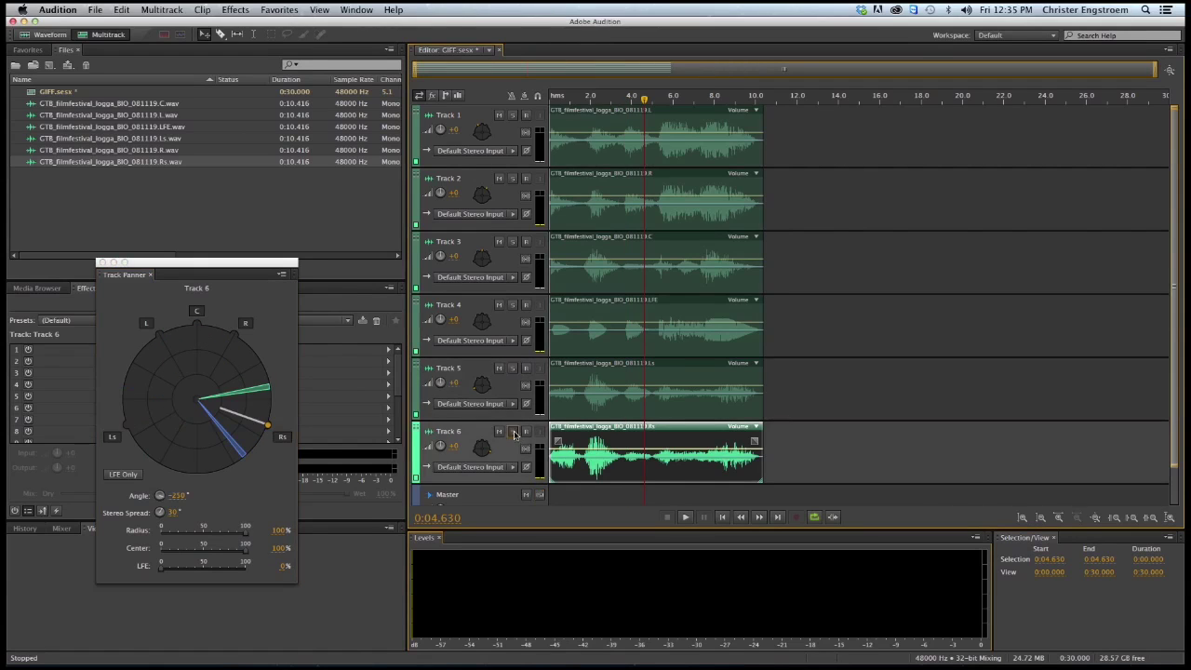
key(space)
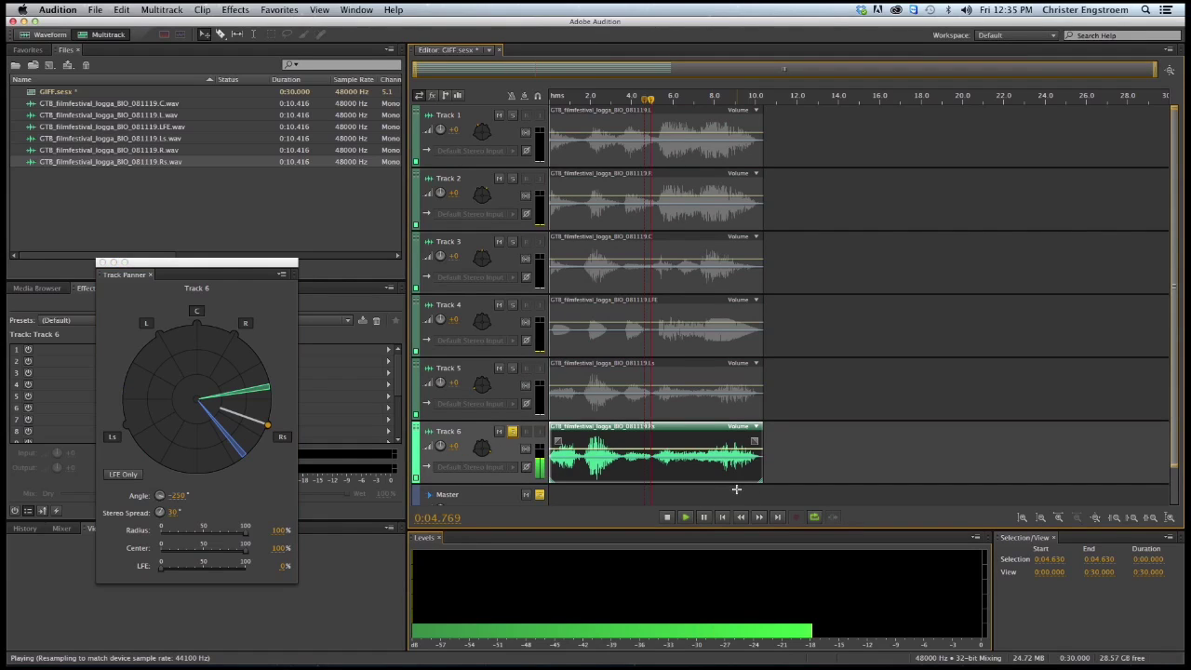
key(space)
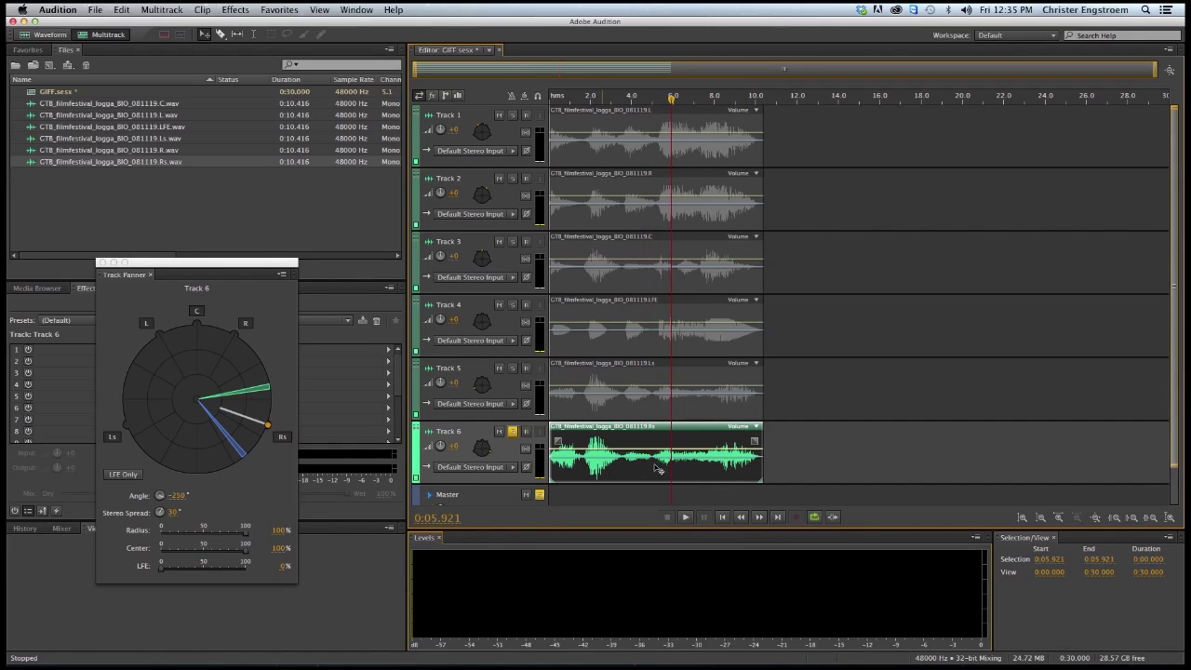
key(space)
key(space)
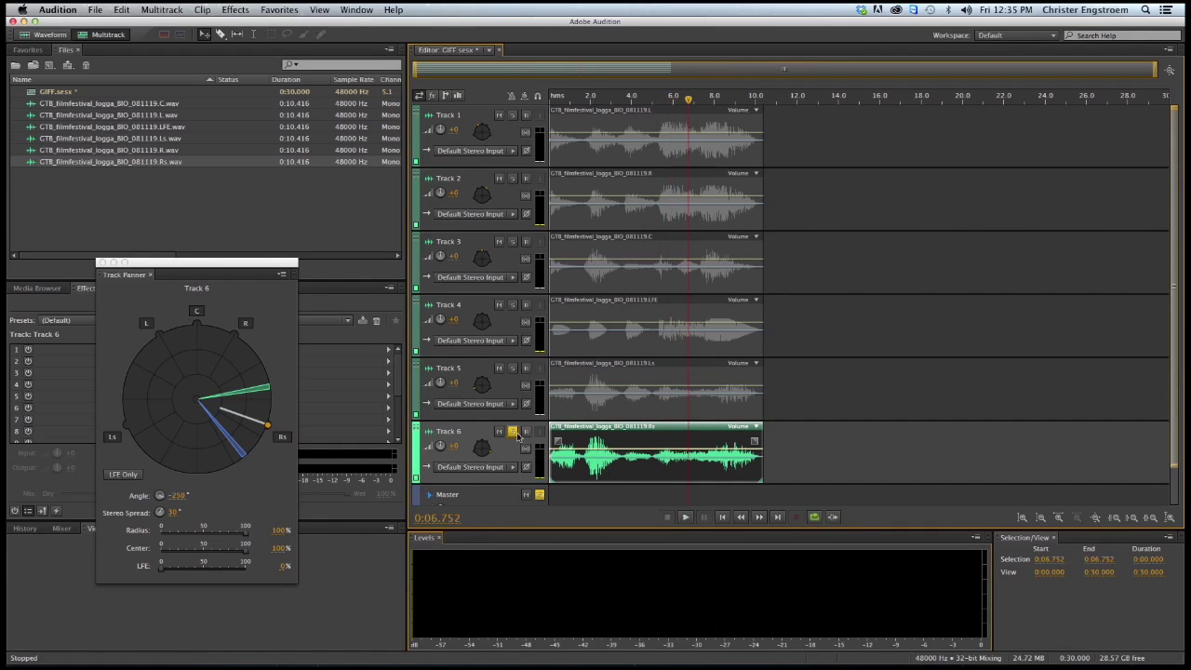
click(512, 432)
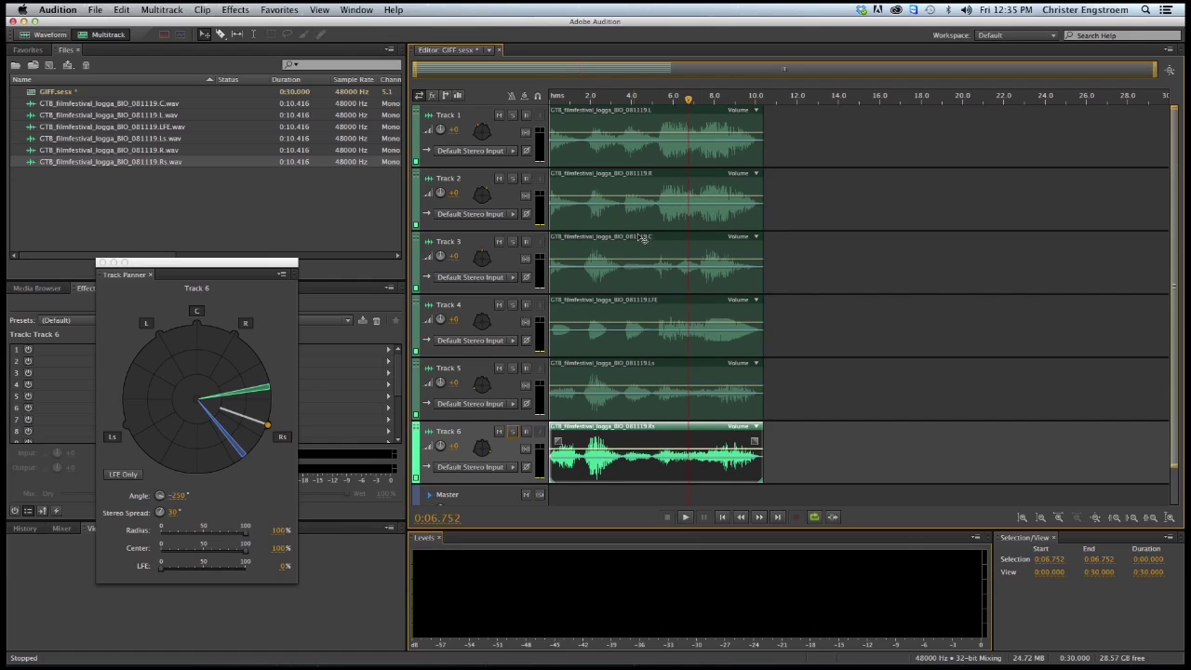
key(space)
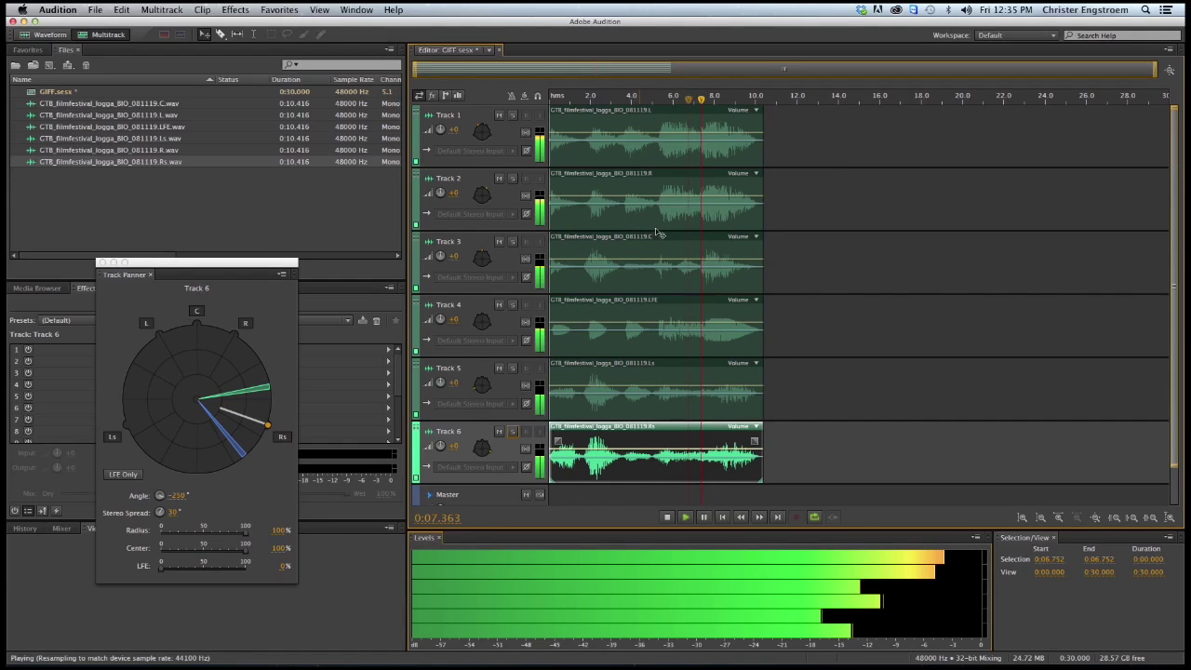
key(space)
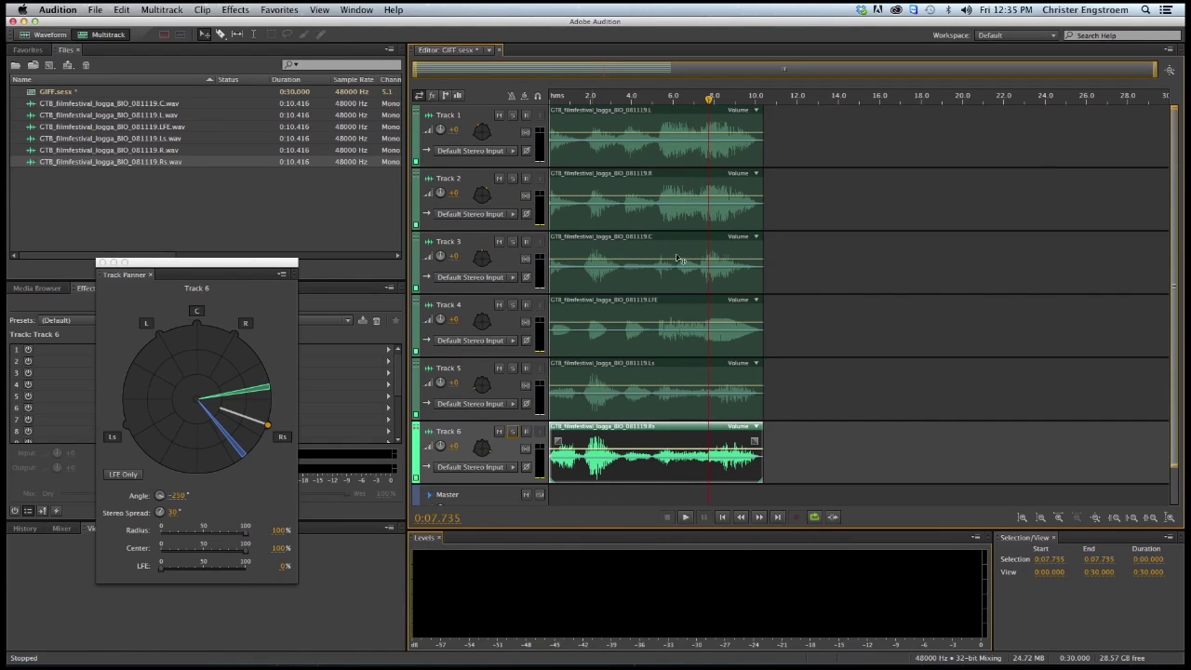
Export the entire session's multitrack mixdown as GIFF_mixdown.wav, a 48000 Hz 5.1 24-bit WAV.
click(95, 9)
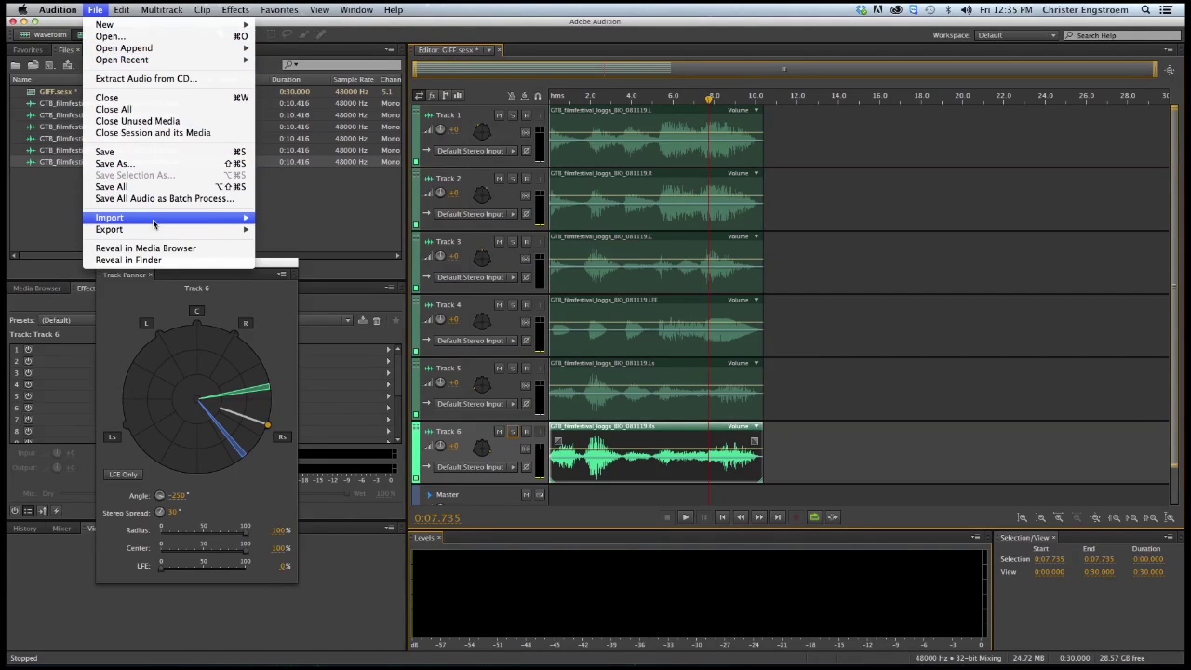
mouse_move(156, 230)
mouse_move(312, 275)
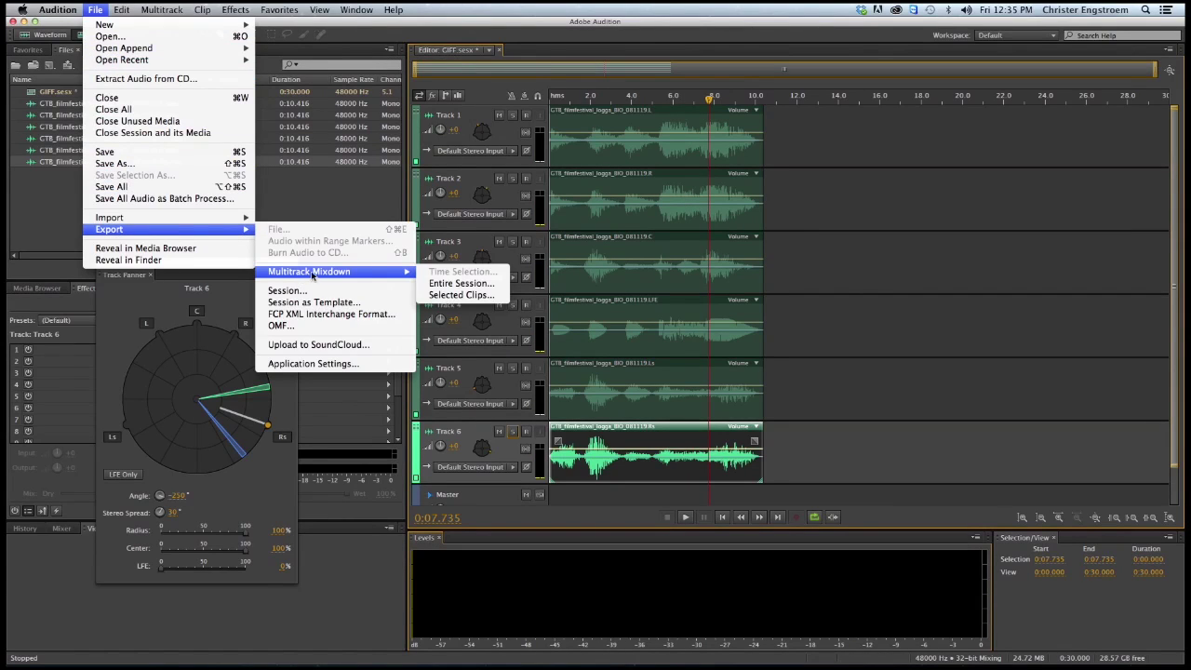
click(444, 284)
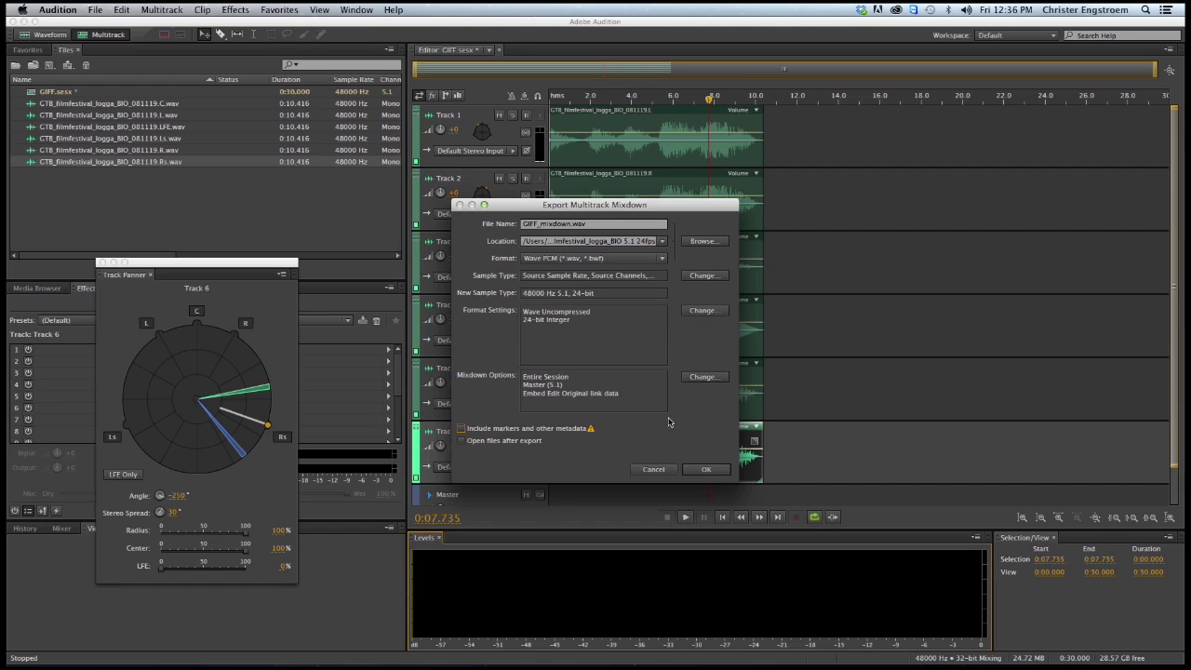
click(718, 473)
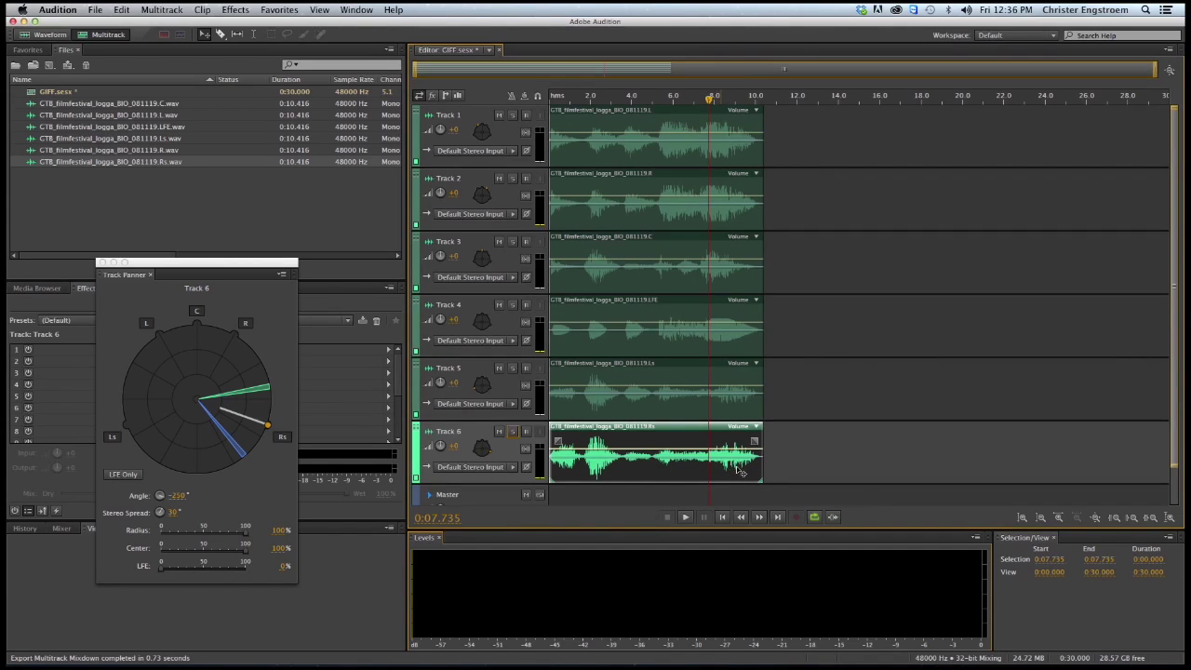
From Finder, import GIFF_mixdown.wav into the Premiere project and place it on audio track A1.
key(super+Tab)
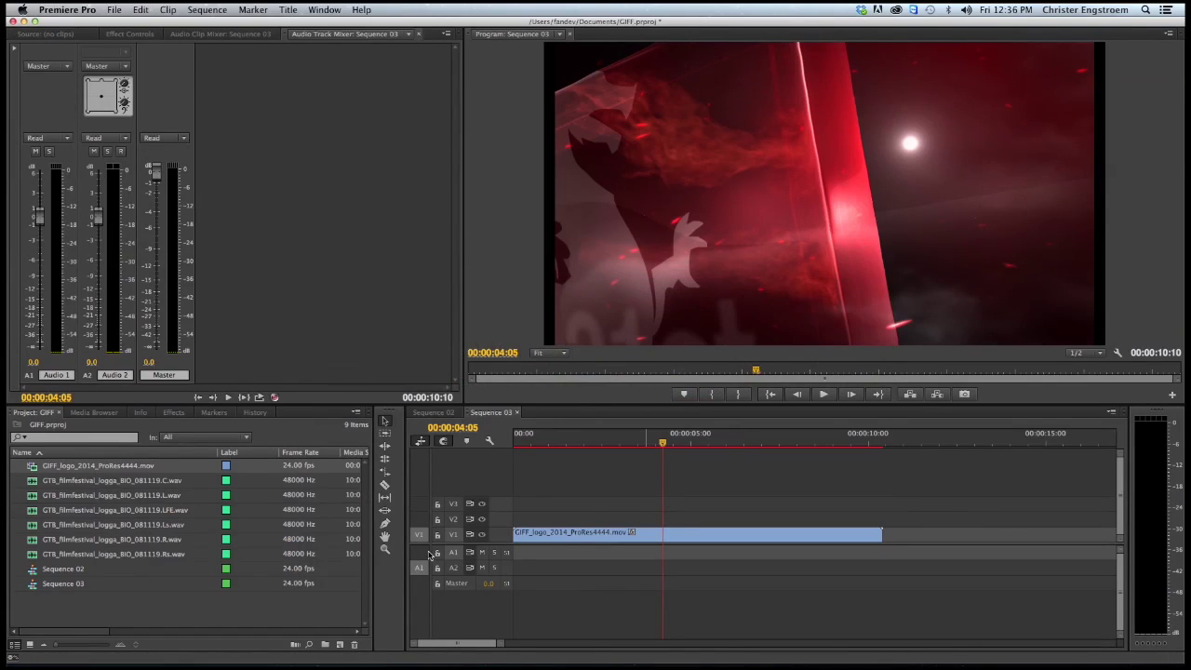
key(super+Tab)
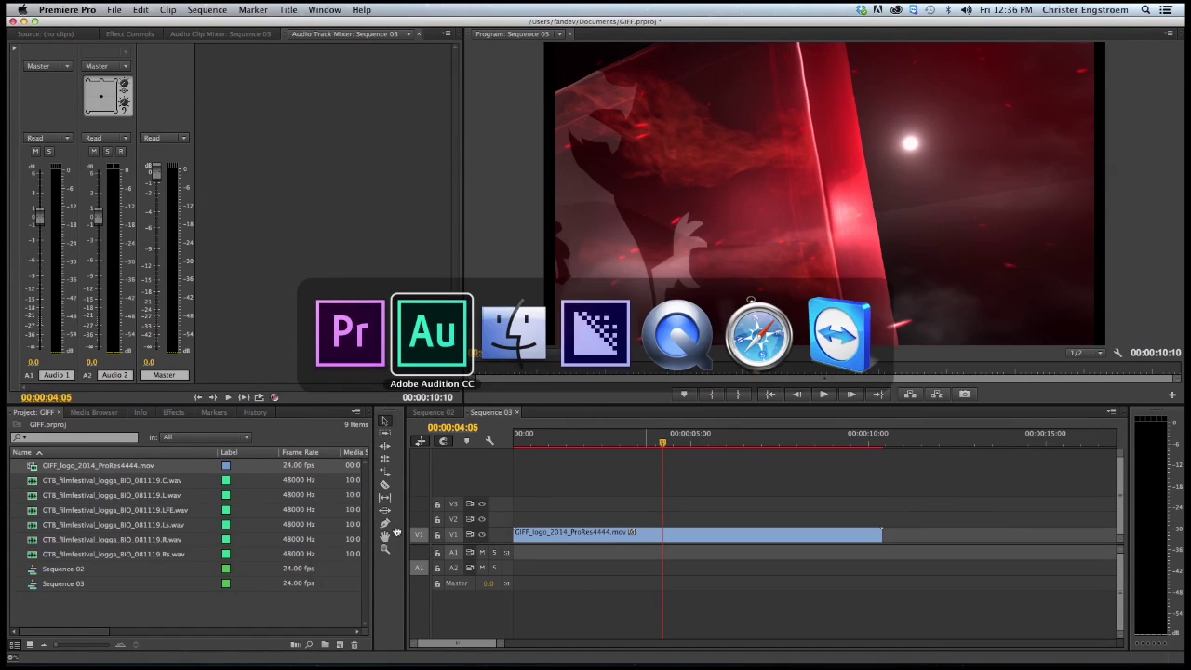
click(503, 350)
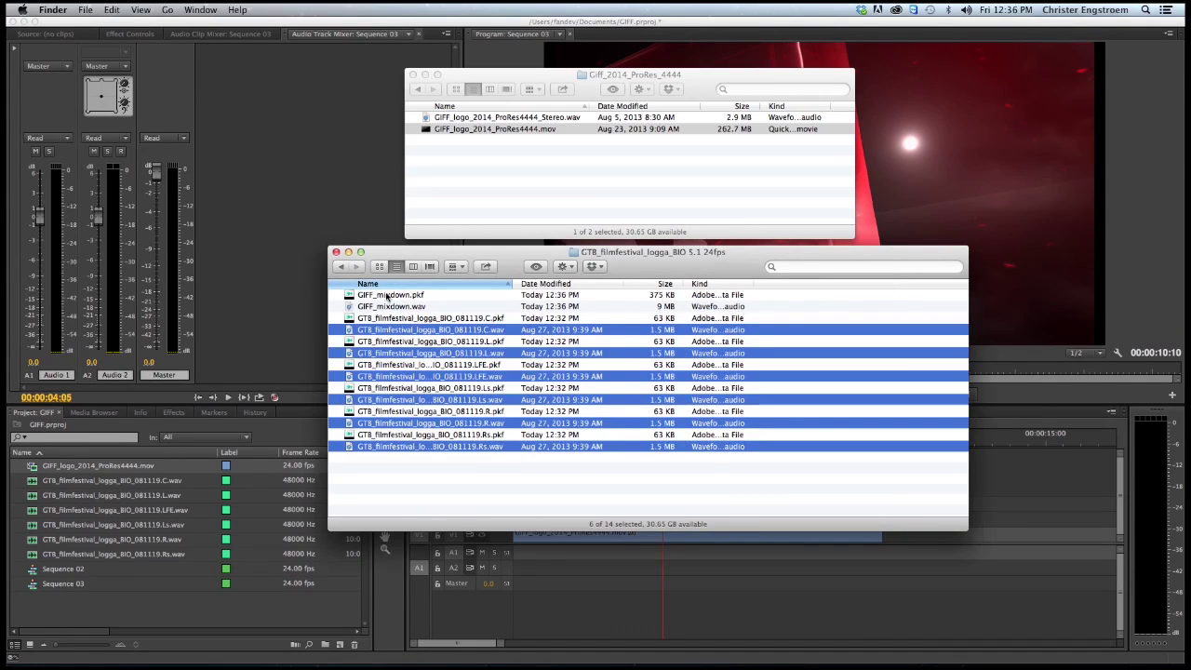
drag(402, 307, 158, 609)
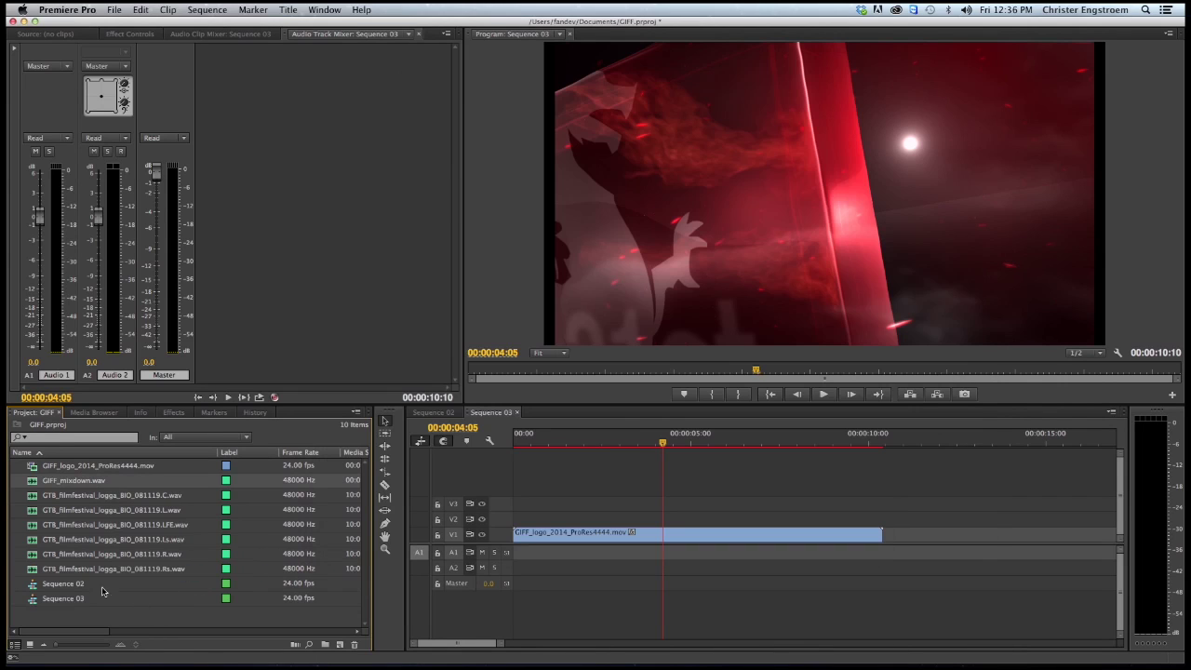
drag(73, 484, 519, 552)
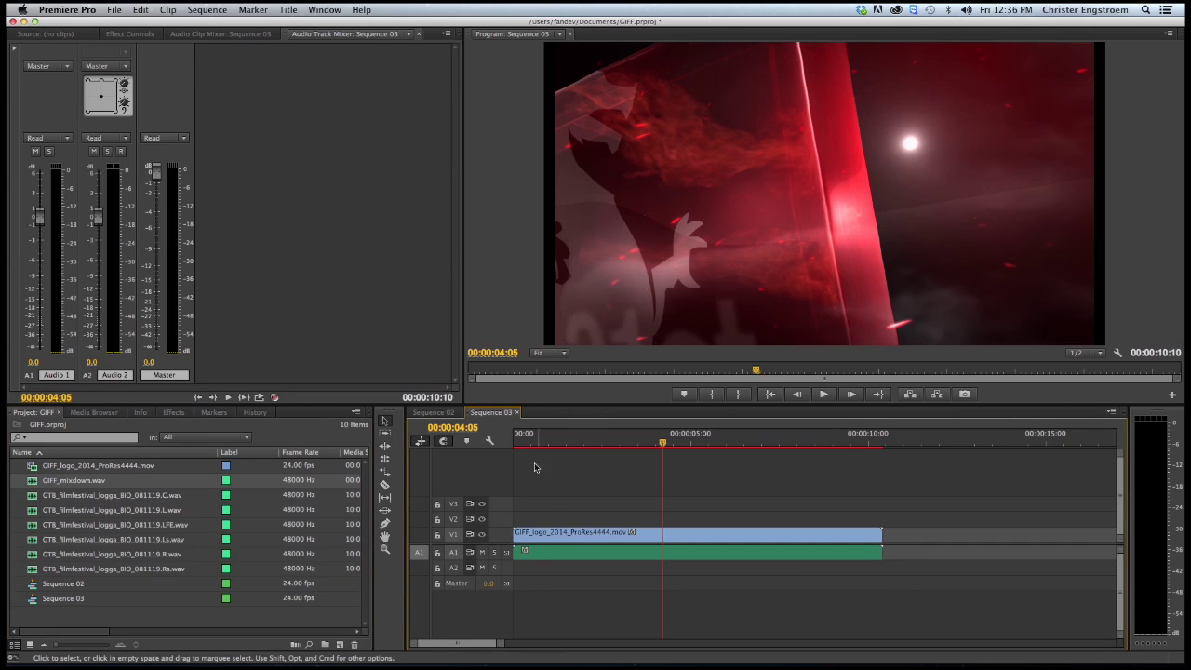
Scrub the playhead to about two seconds into the trailer.
click(574, 436)
drag(574, 436, 596, 439)
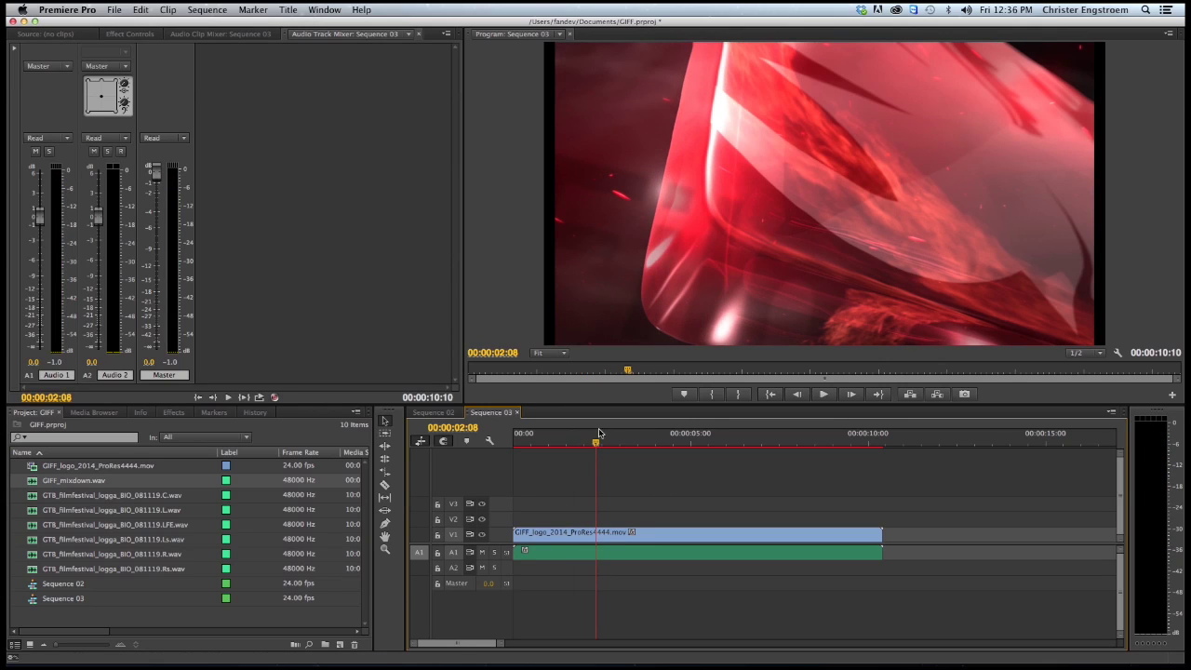
scroll(457, 557, up, 5)
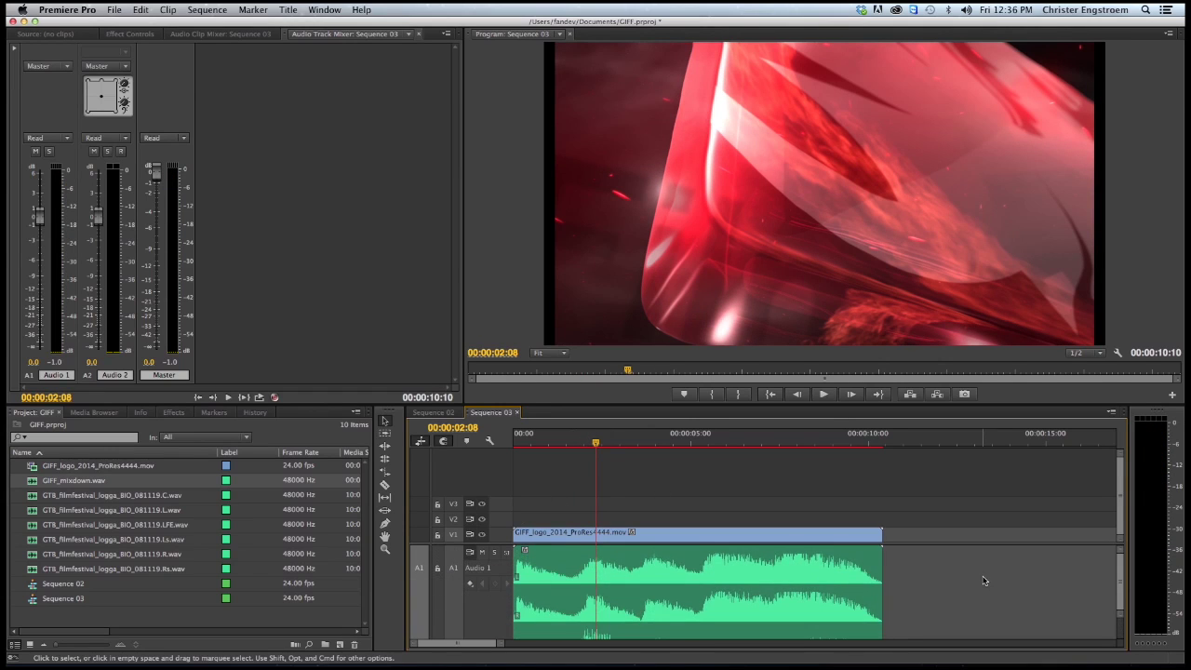
scroll(981, 578, down, 3)
scroll(981, 581, up, 1)
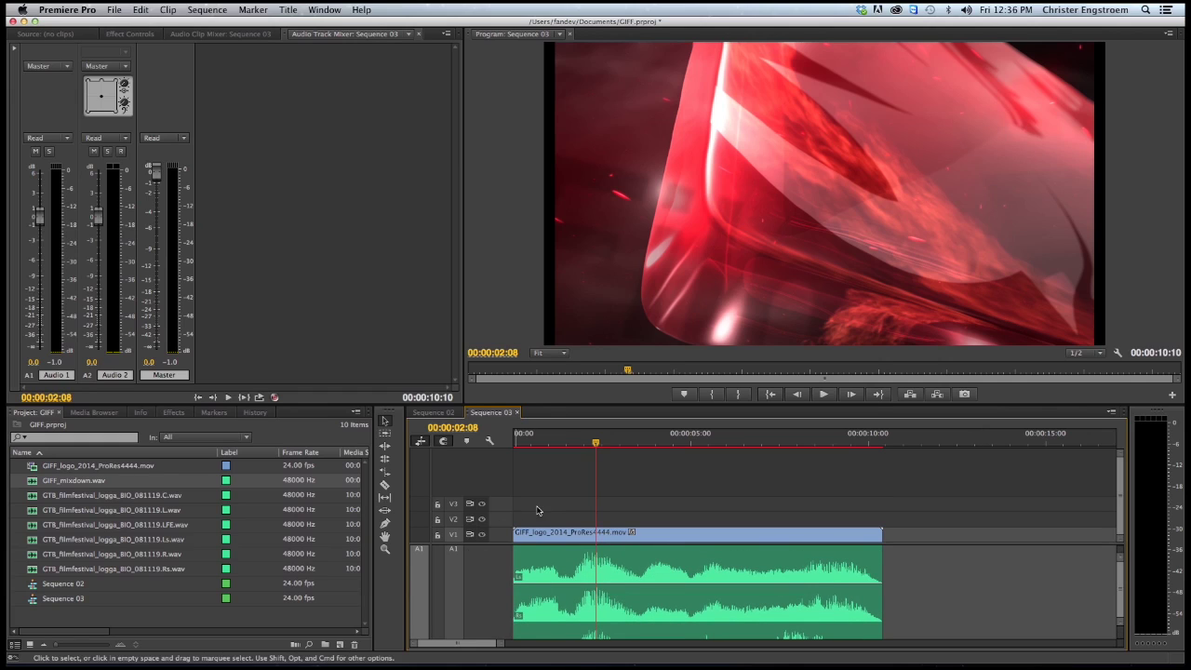
Give the audio tracks more room, expand A1 to show its channels, and open Export Settings.
drag(503, 544, 494, 471)
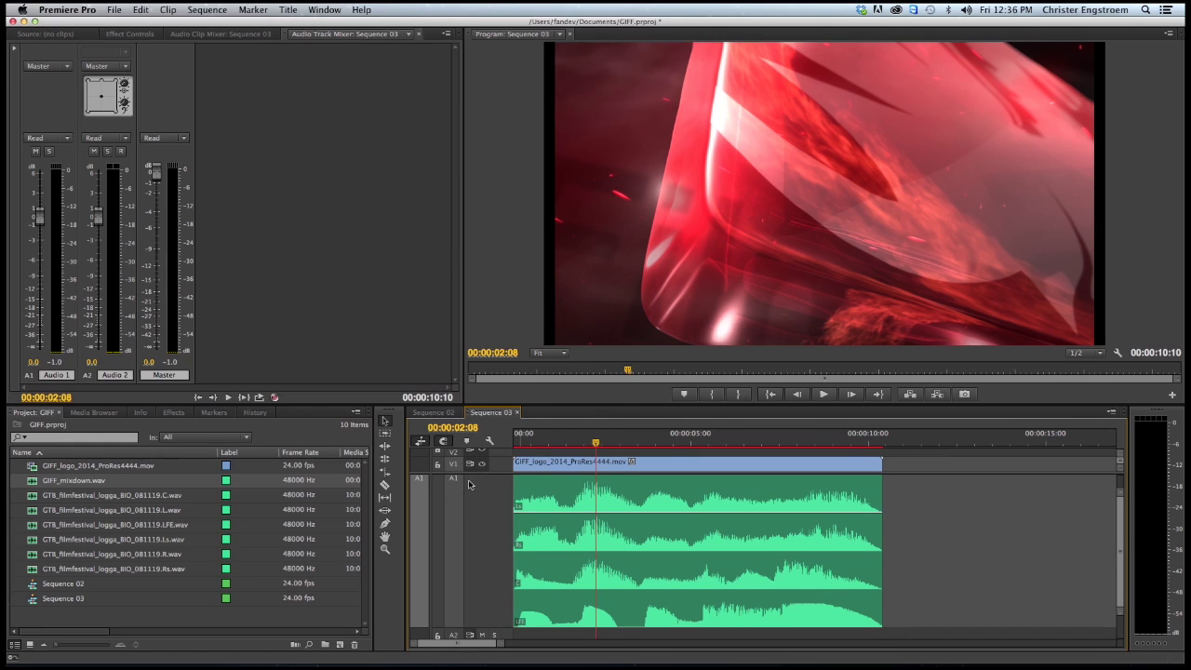
scroll(492, 518, up, 2)
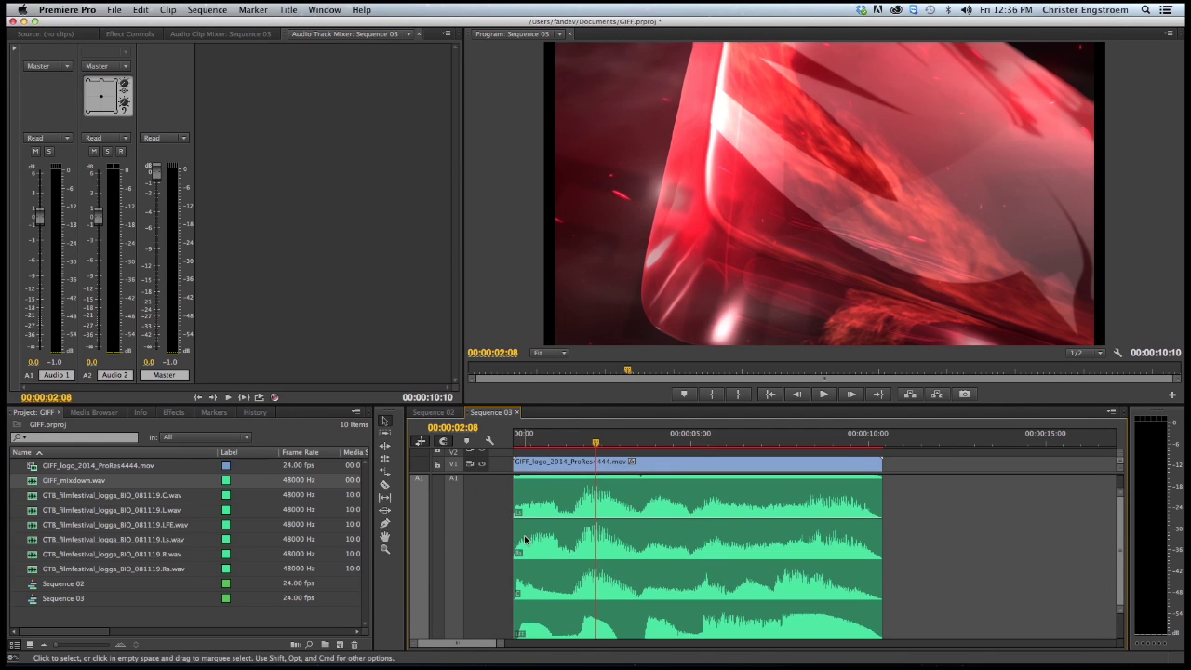
scroll(491, 554, up, 2)
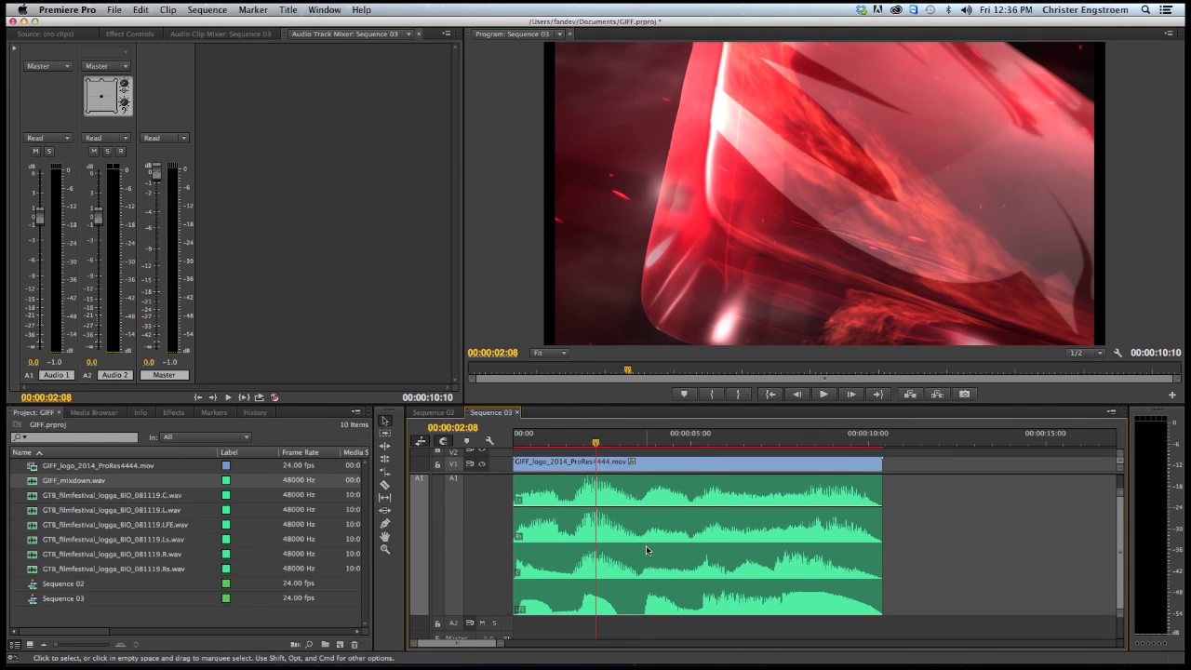
scroll(646, 545, up, 1)
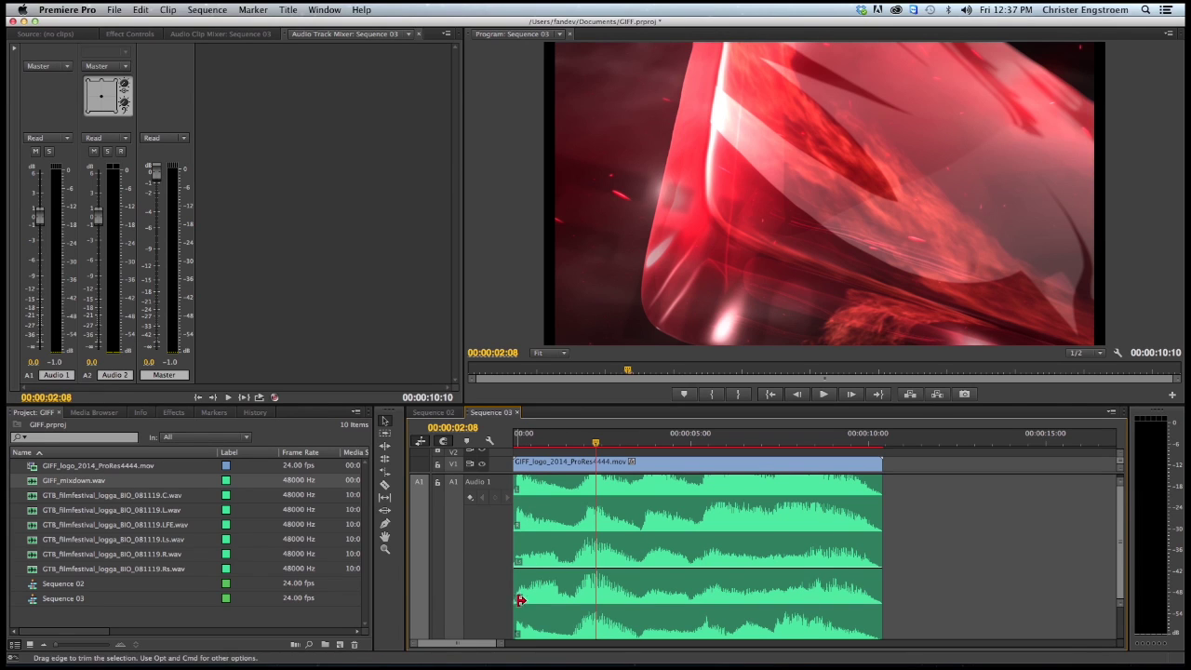
scroll(566, 582, down, 2)
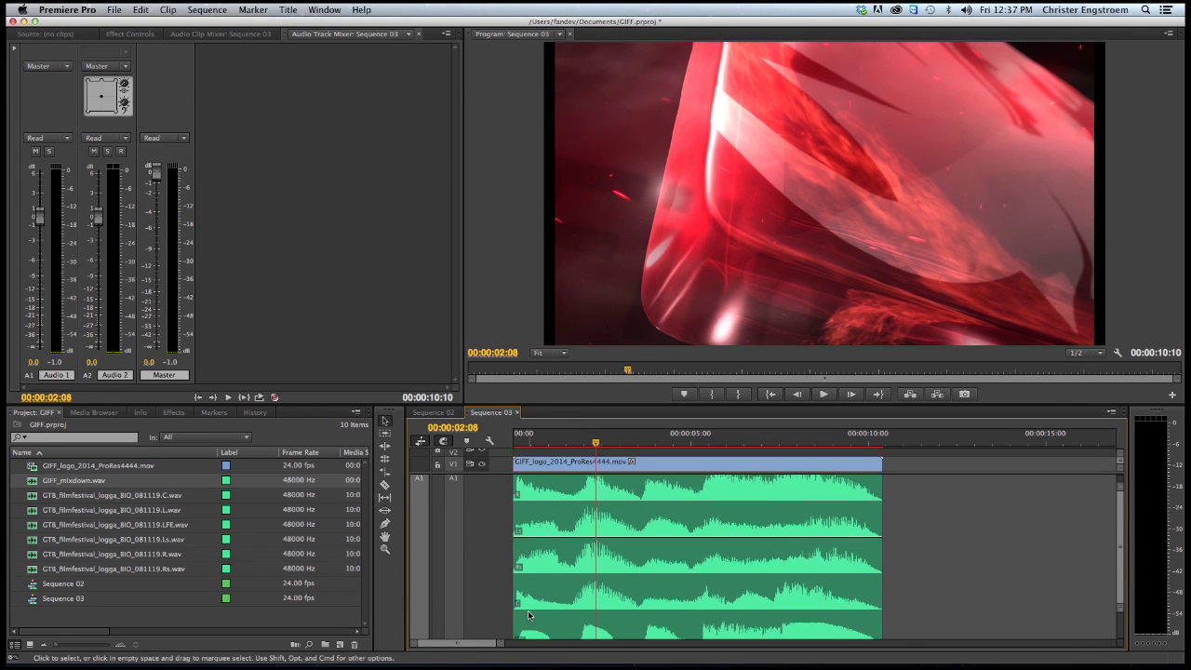
scroll(523, 604, down, 1)
scroll(523, 604, down, 1)
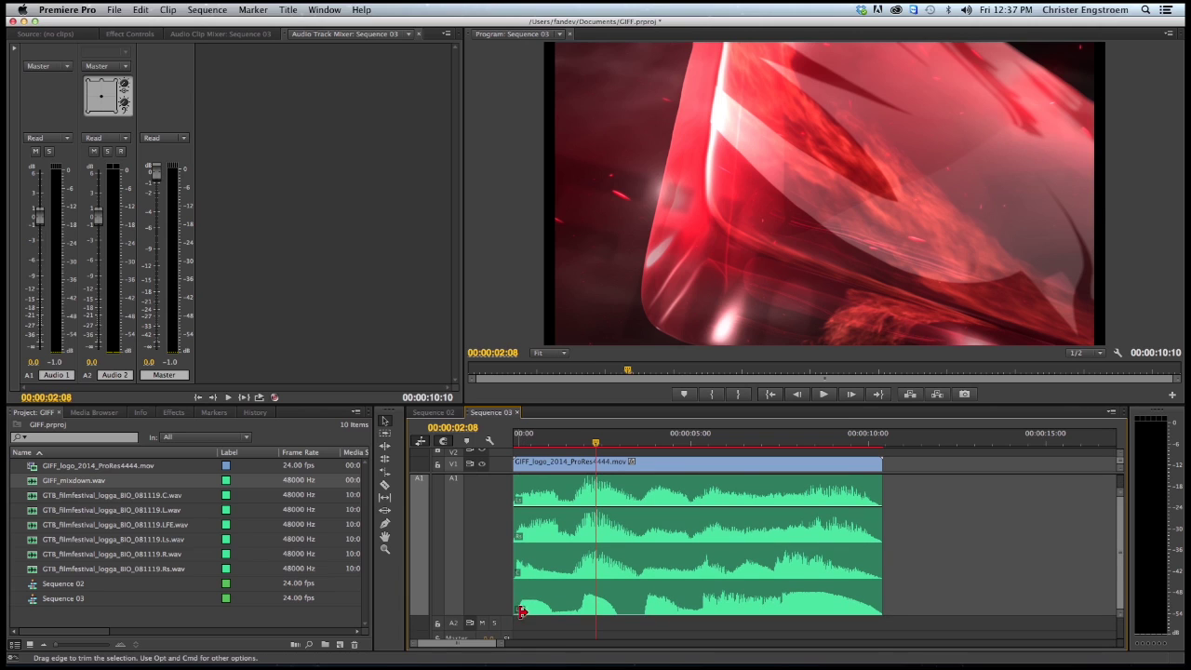
key(alt+equal)
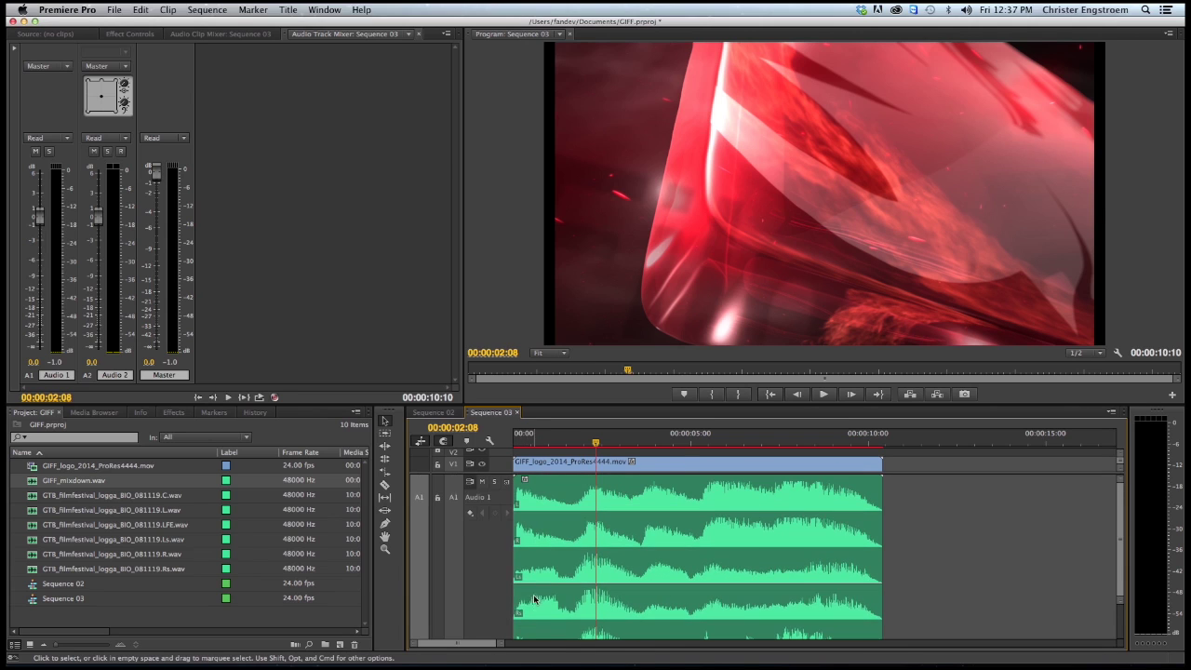
key(super+m)
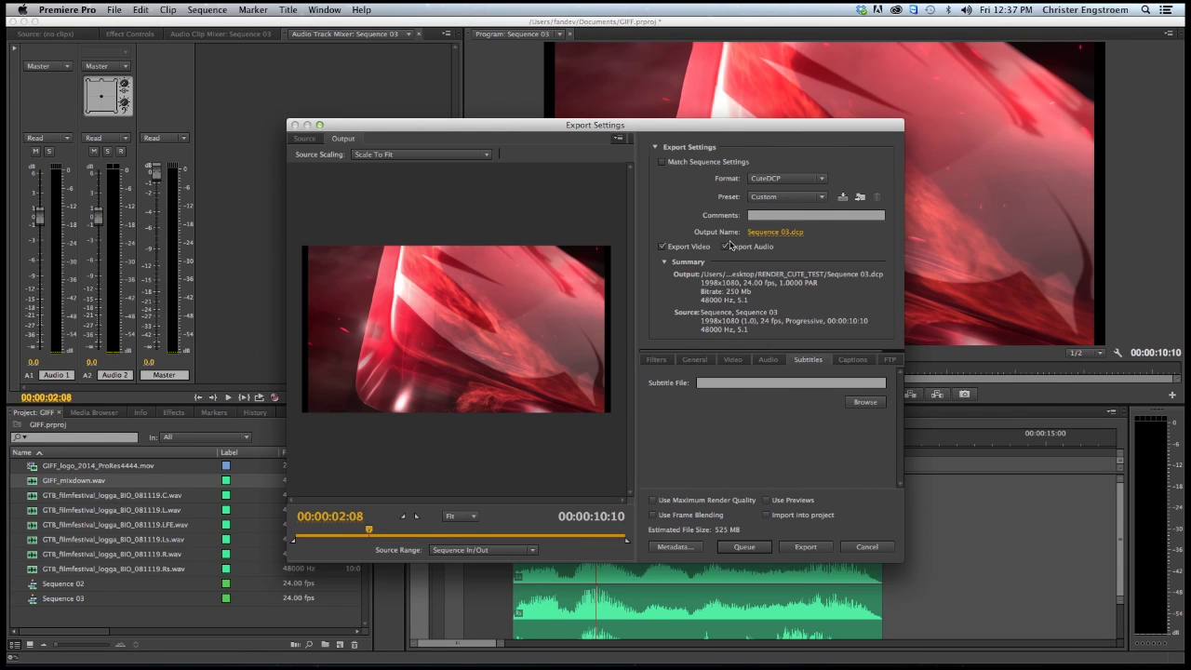
In Title Helper, enter GIFF as title, with content type Trailer, aspect Flat 1.85:1, version 1.
scroll(772, 437, down, 3)
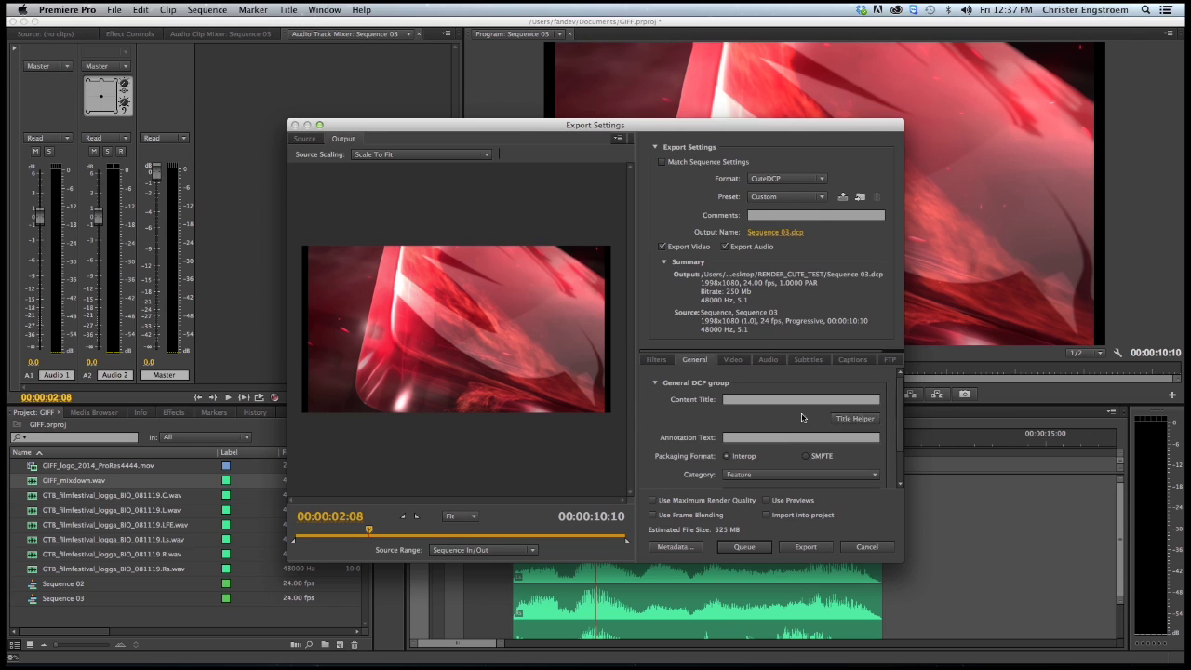
click(854, 418)
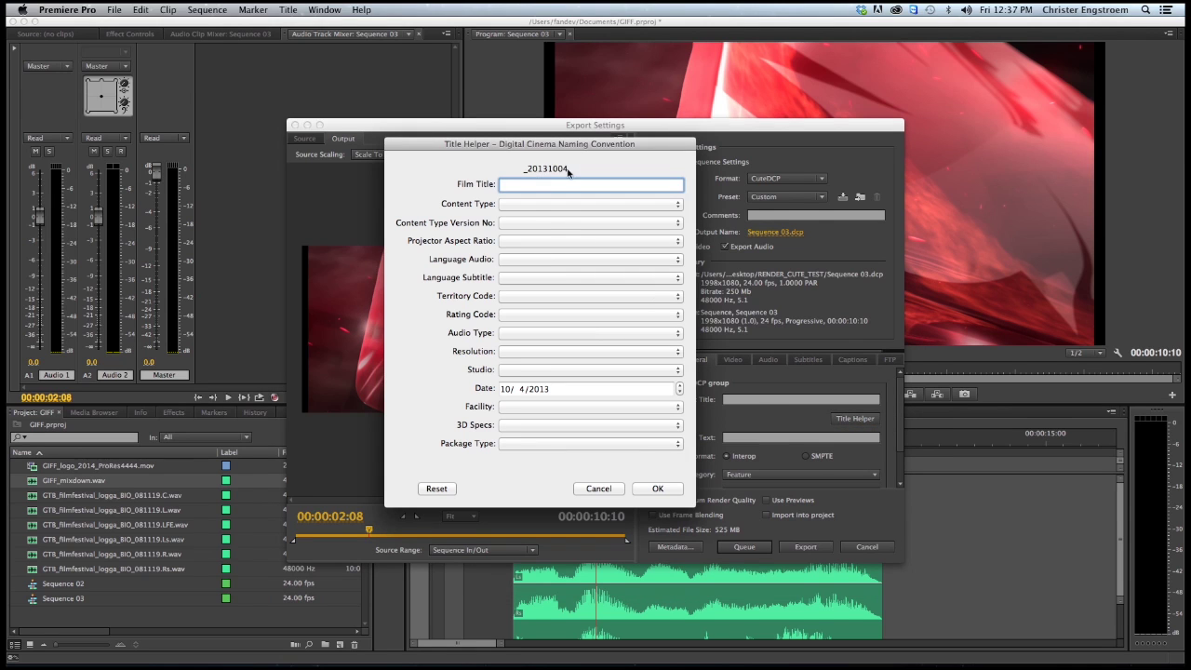
text(GIFF)
click(540, 213)
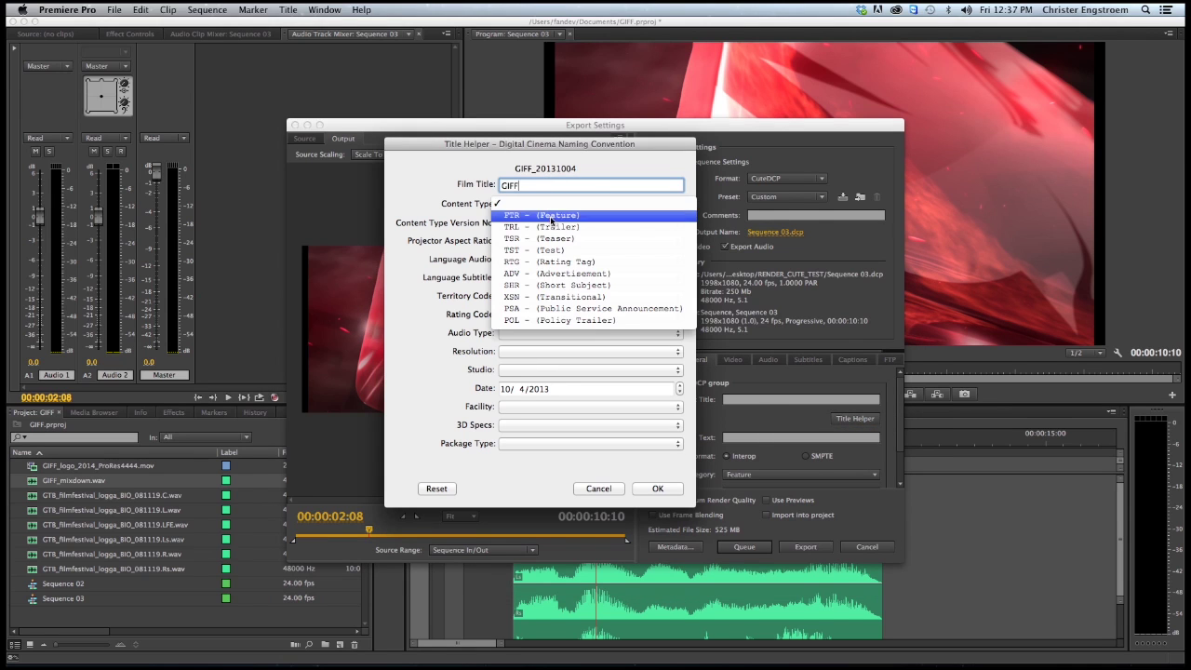
click(578, 251)
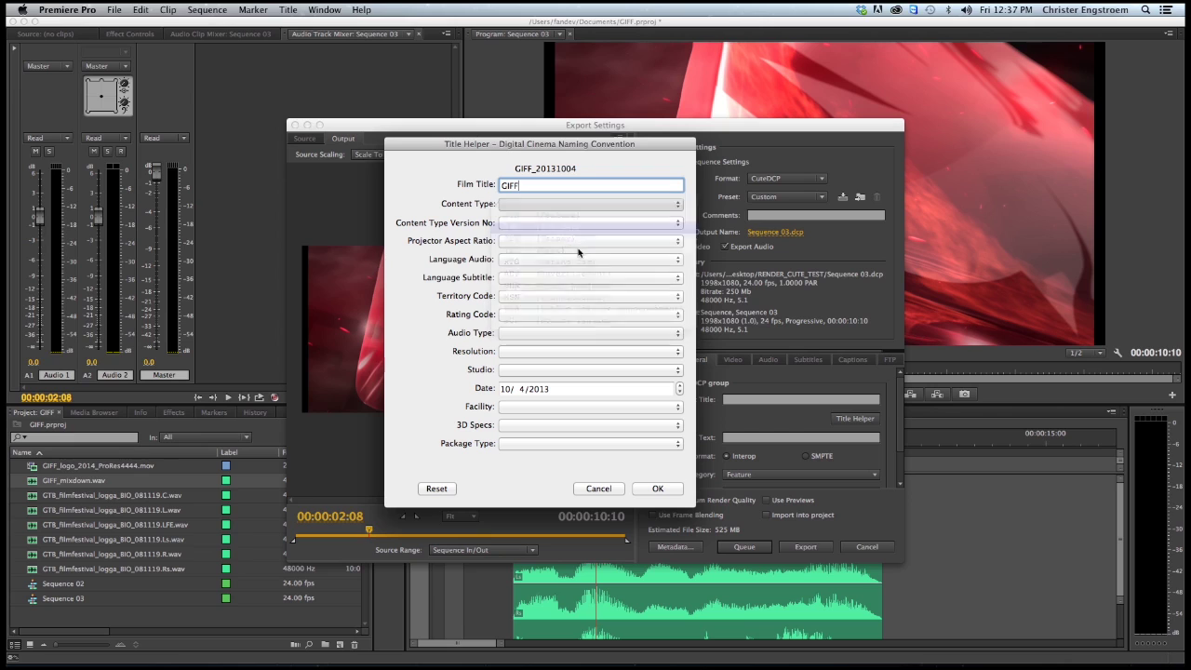
click(512, 241)
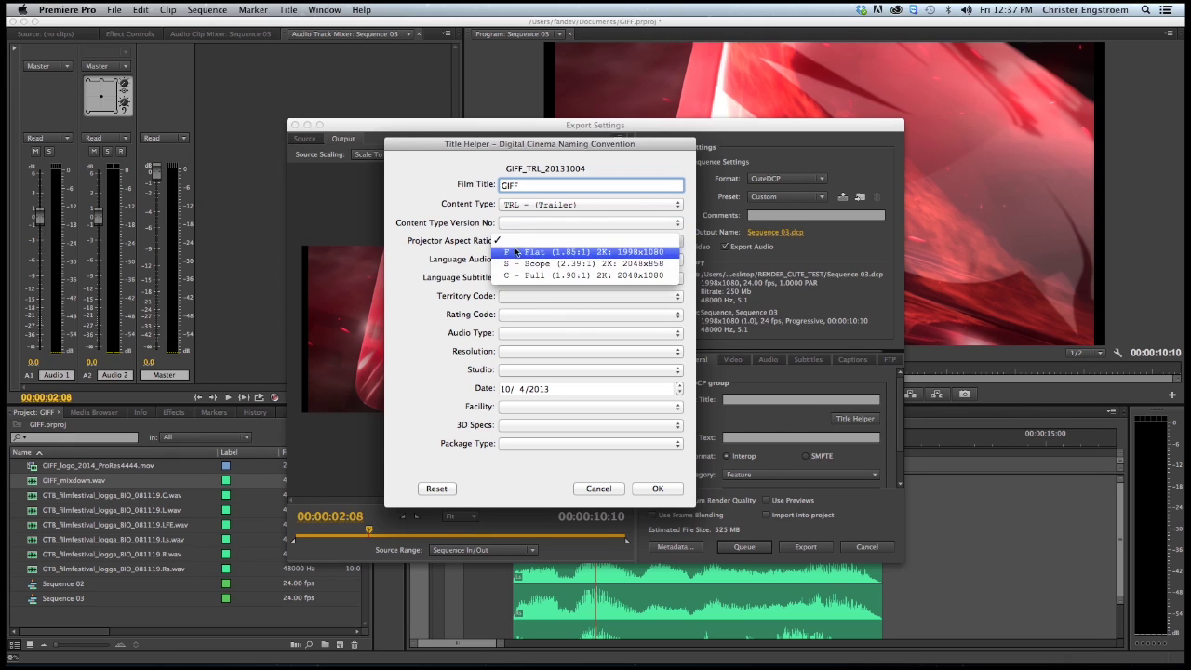
click(523, 261)
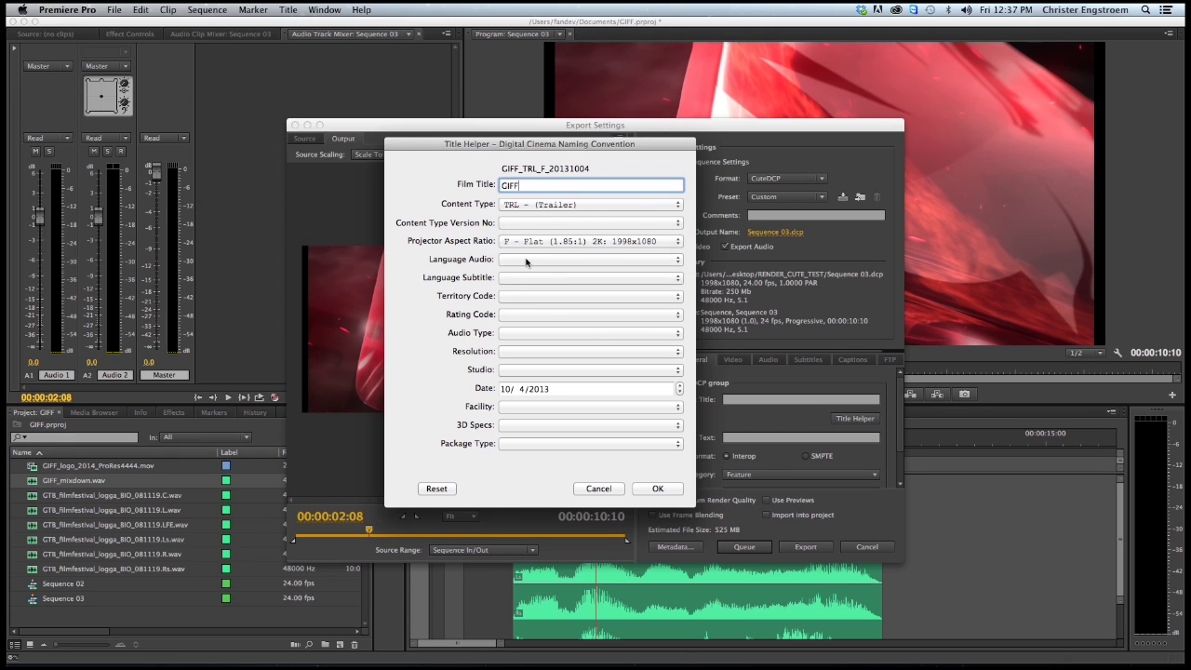
click(529, 223)
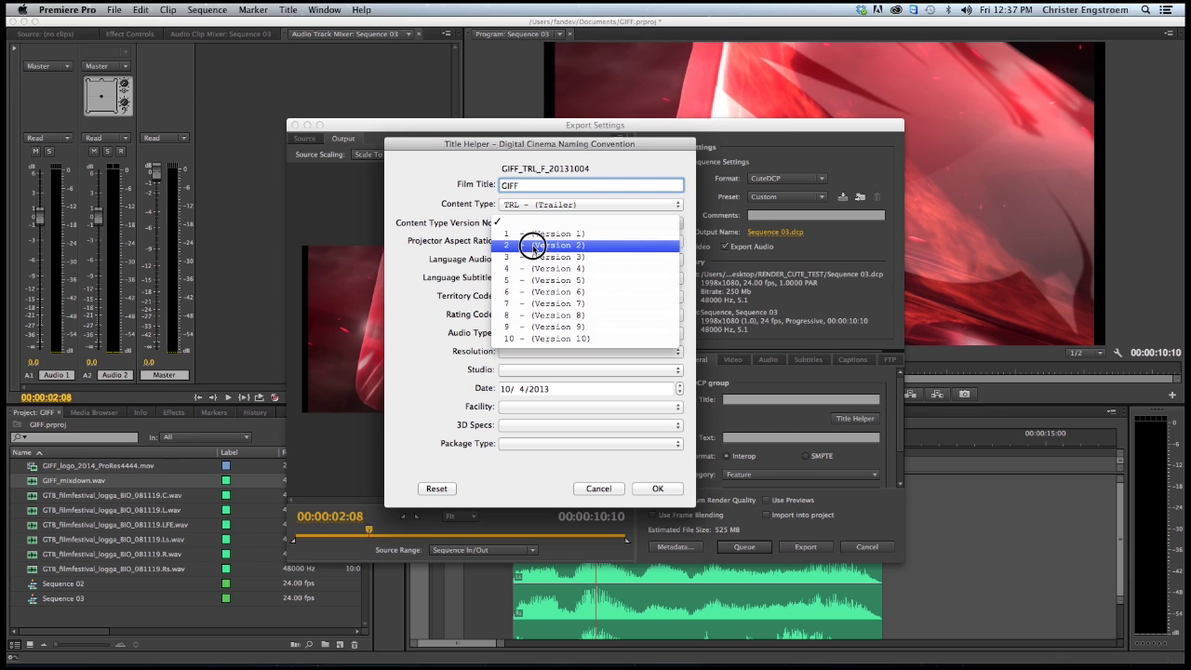
click(532, 234)
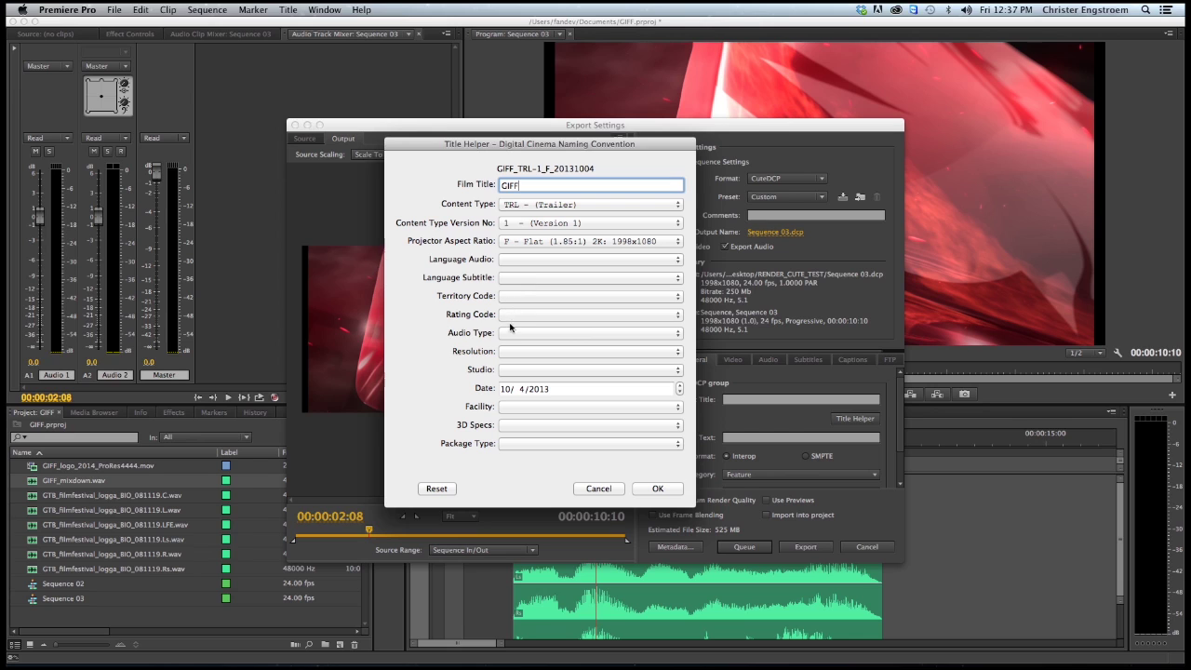
Set audio 5.1, resolution 2K, package type OV, and apply the name as Content Title.
click(511, 338)
click(520, 354)
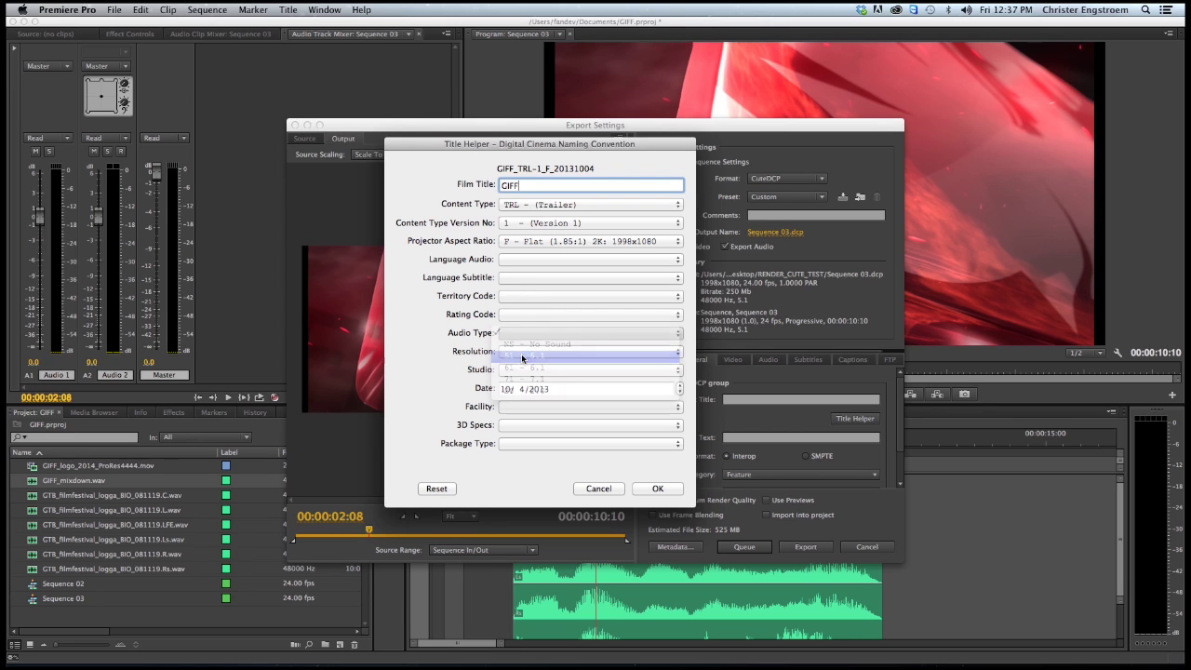
click(520, 351)
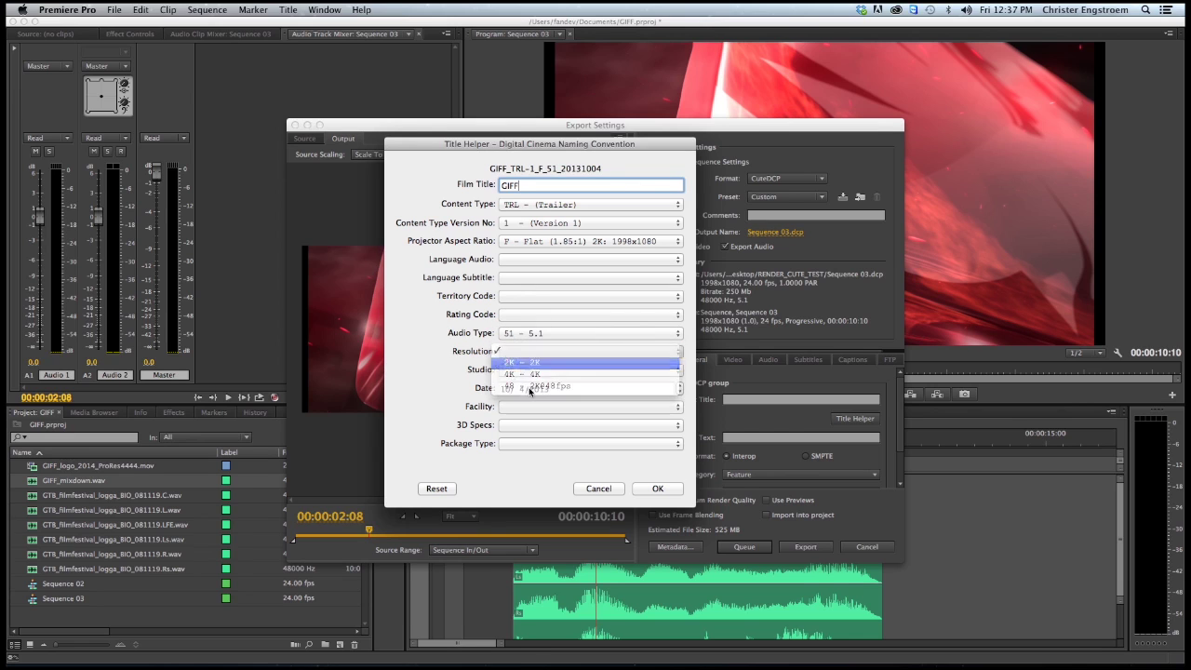
click(526, 370)
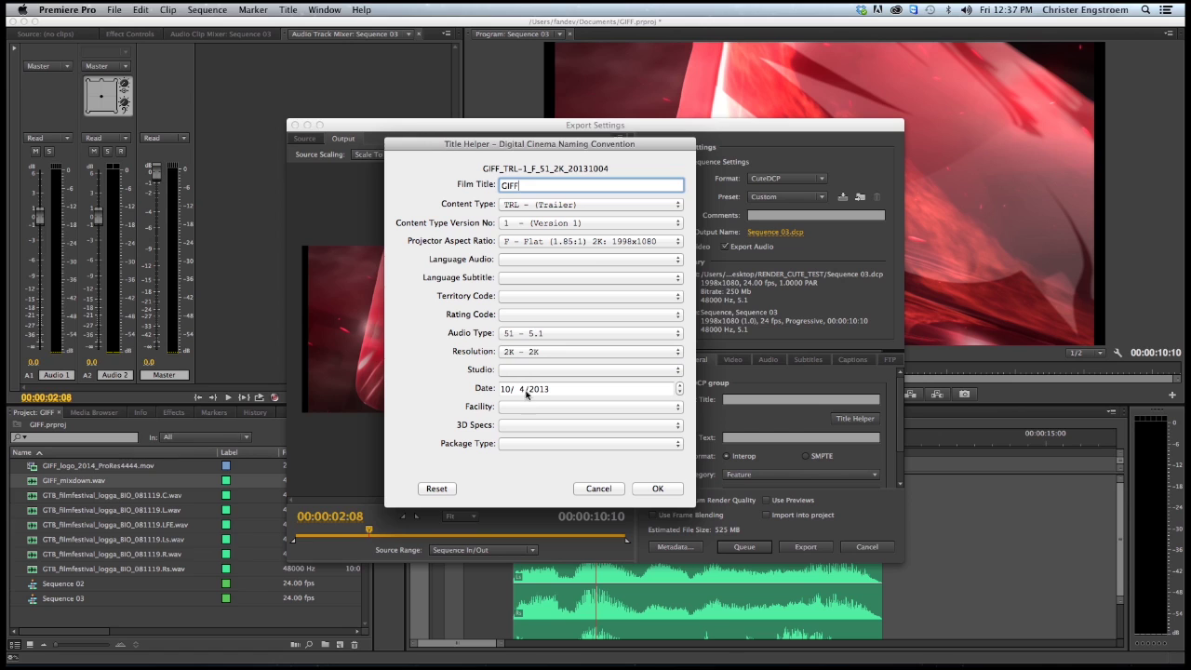
click(521, 444)
click(529, 460)
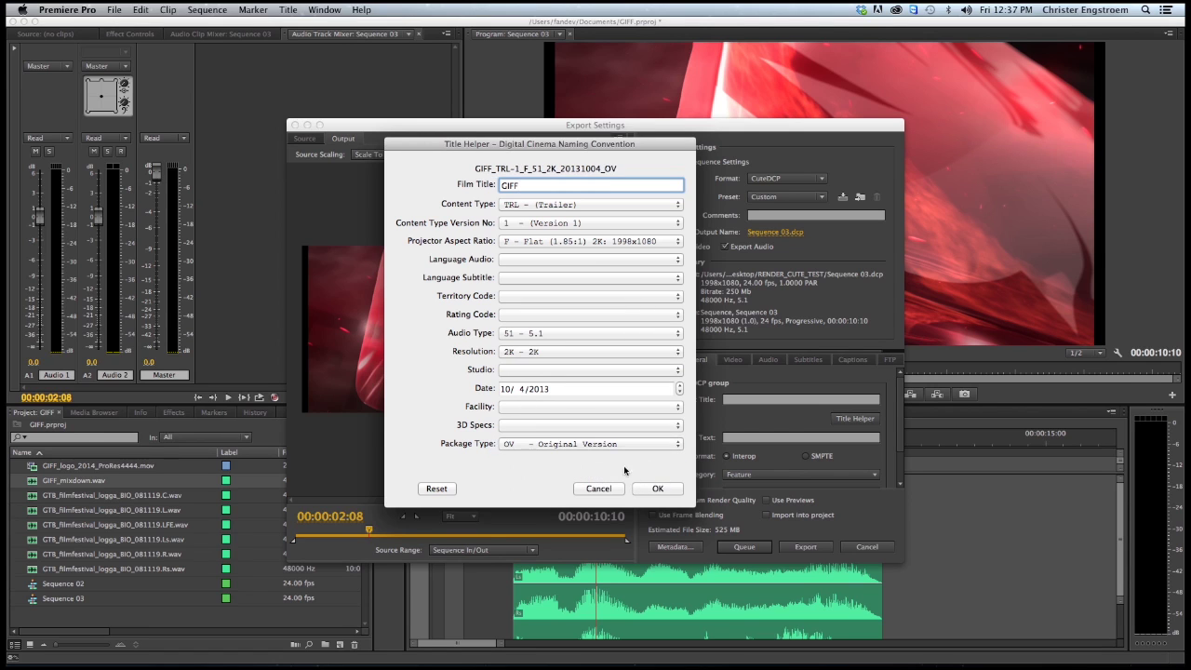
click(657, 490)
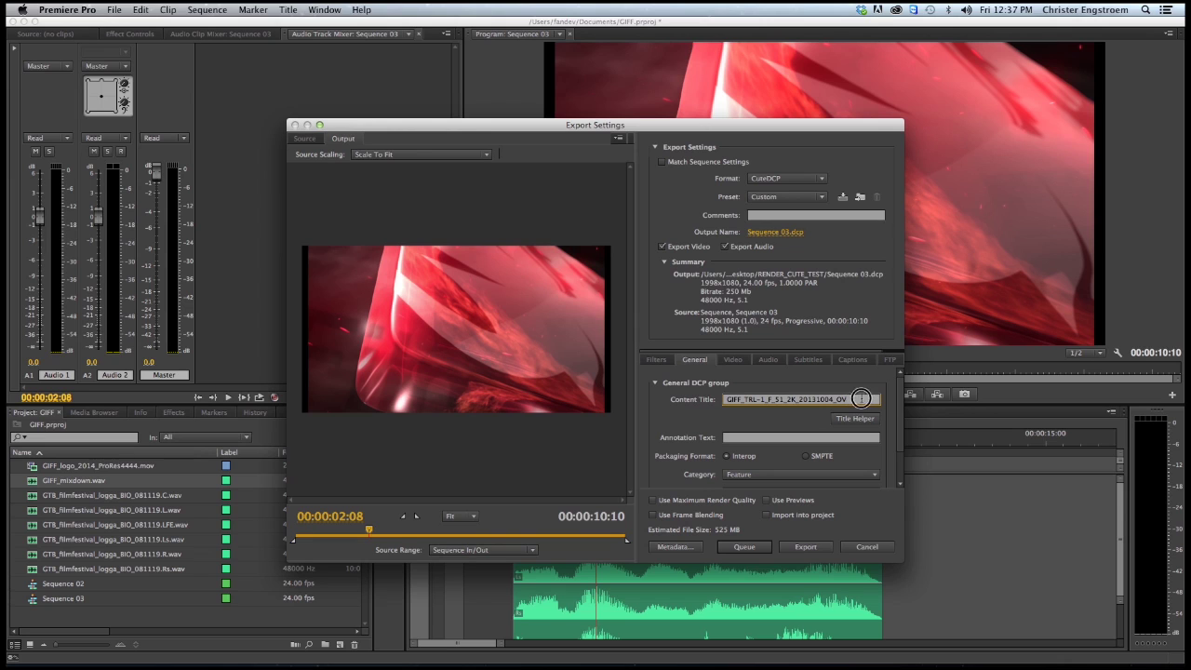
Copy the content title and save it as output name GIFF_TRL-1_F_51_2K_20131004_OV.dcp.
drag(860, 400, 684, 399)
right_click(755, 399)
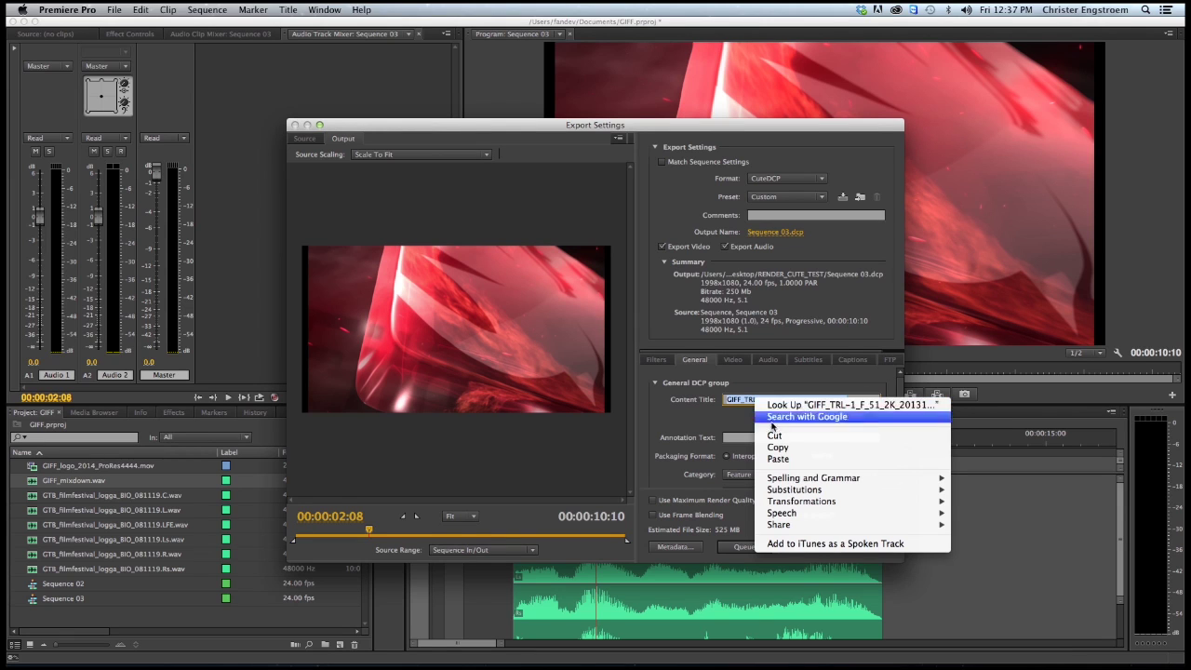
click(779, 451)
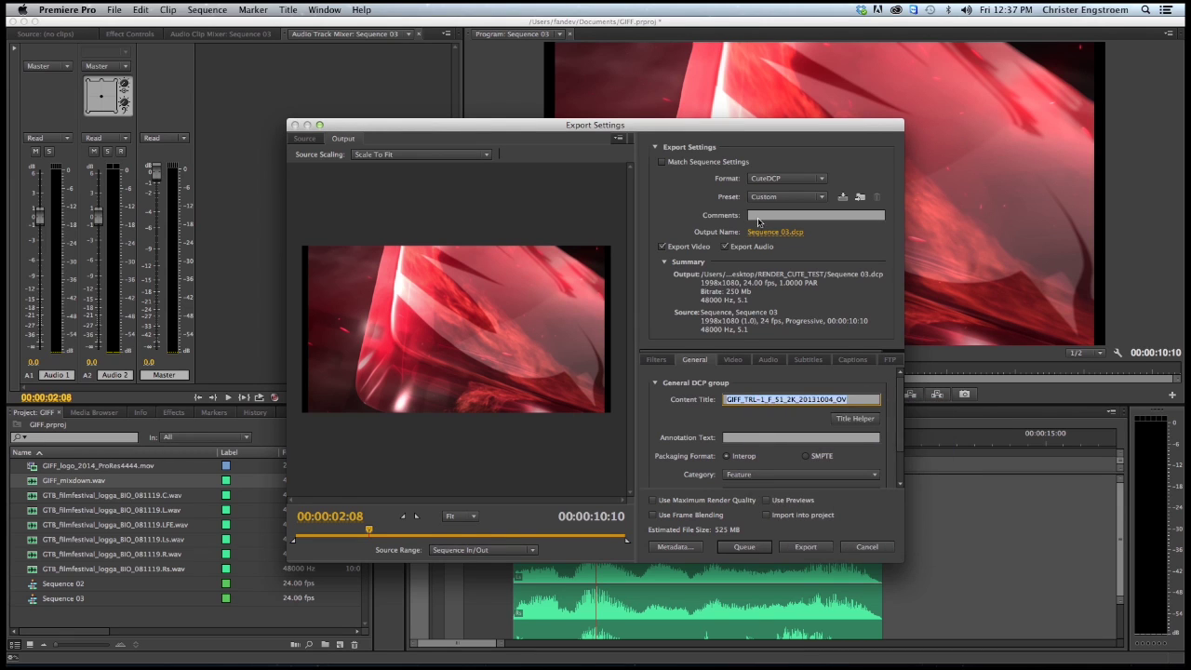
click(765, 234)
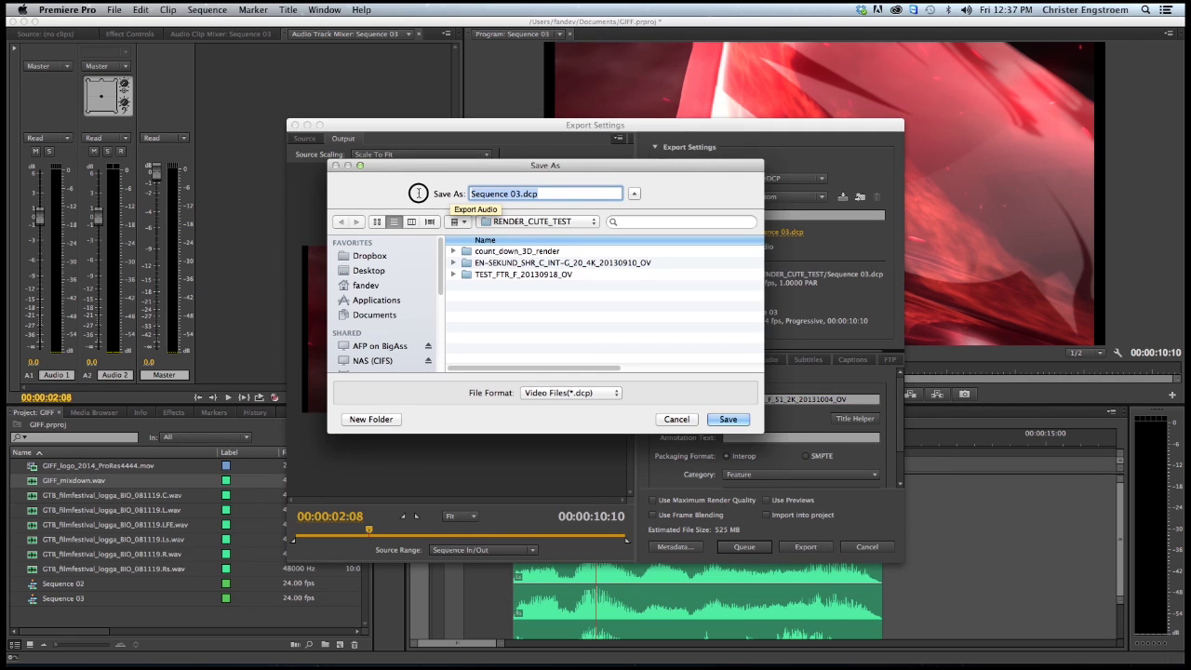
key(super+v)
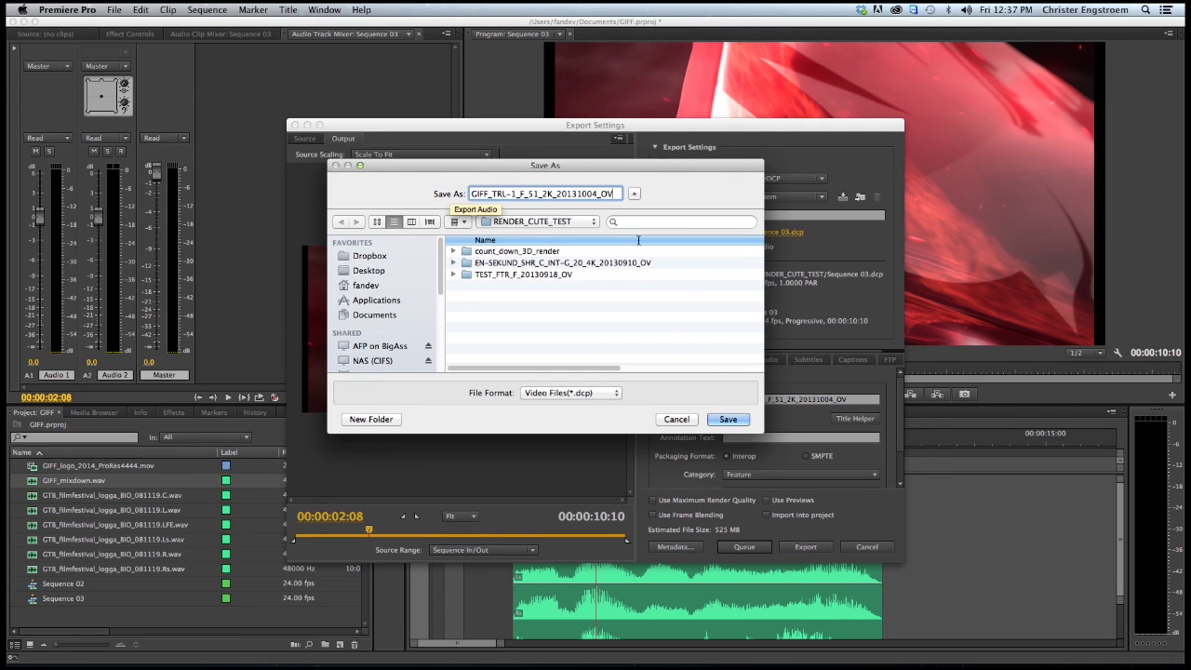
click(728, 420)
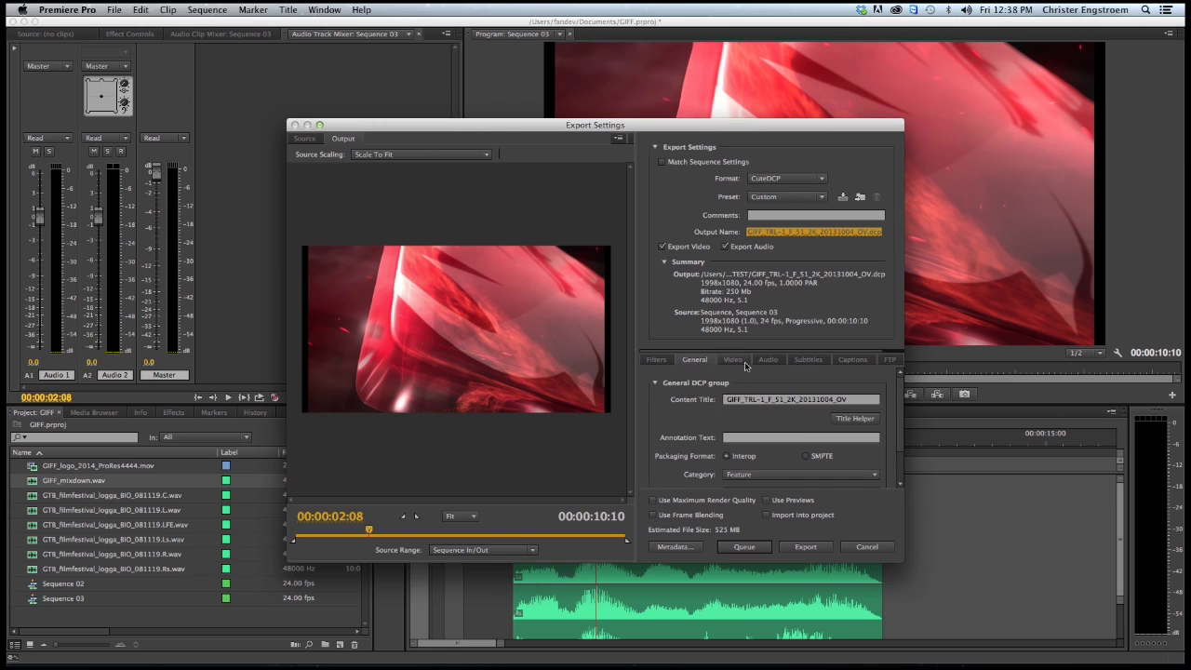
Set the DCP audio to 5.1 channels in L-R-LS-RS-C-LFE order, then move the dialog aside.
click(741, 365)
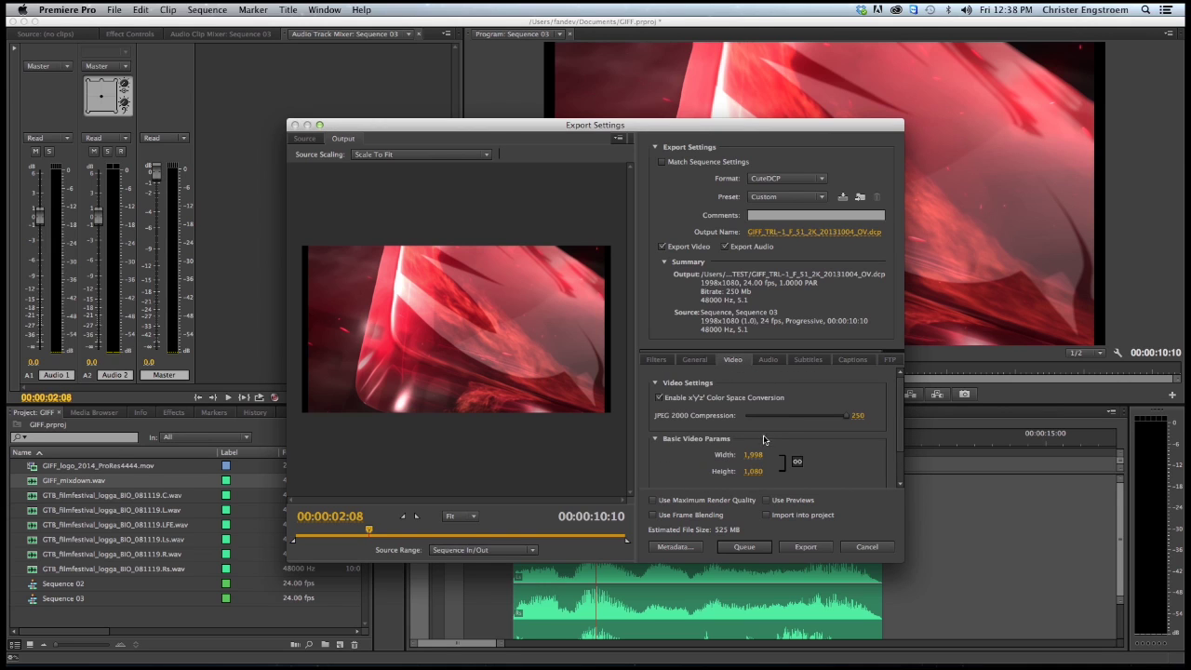
click(768, 360)
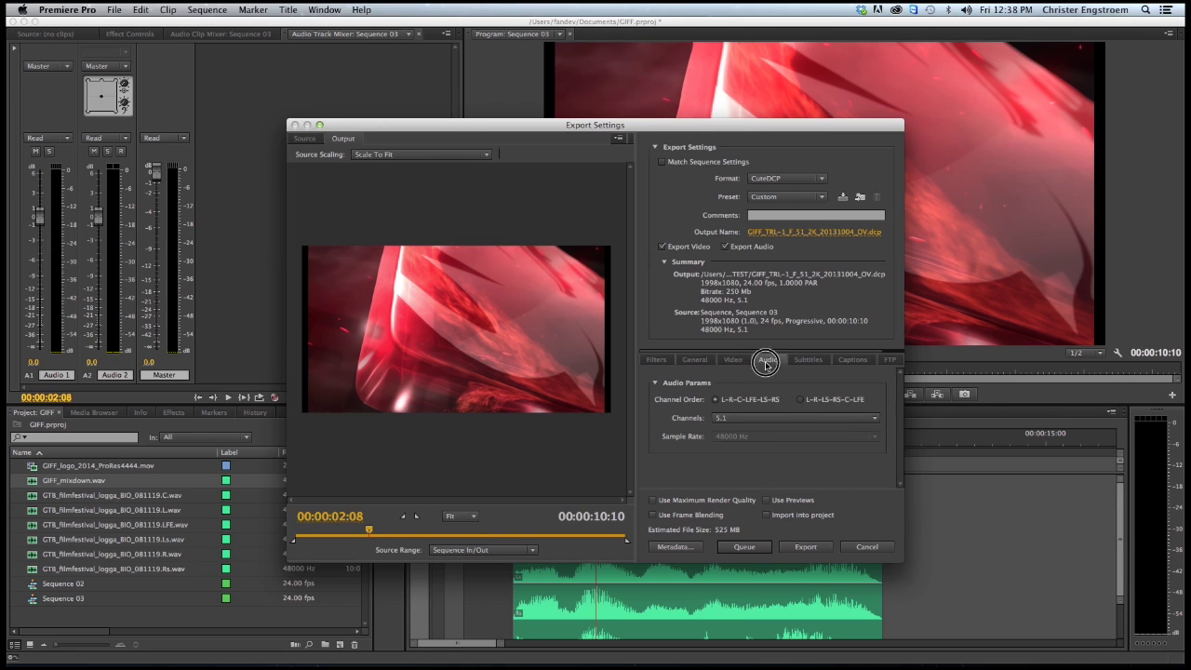
click(721, 419)
click(722, 437)
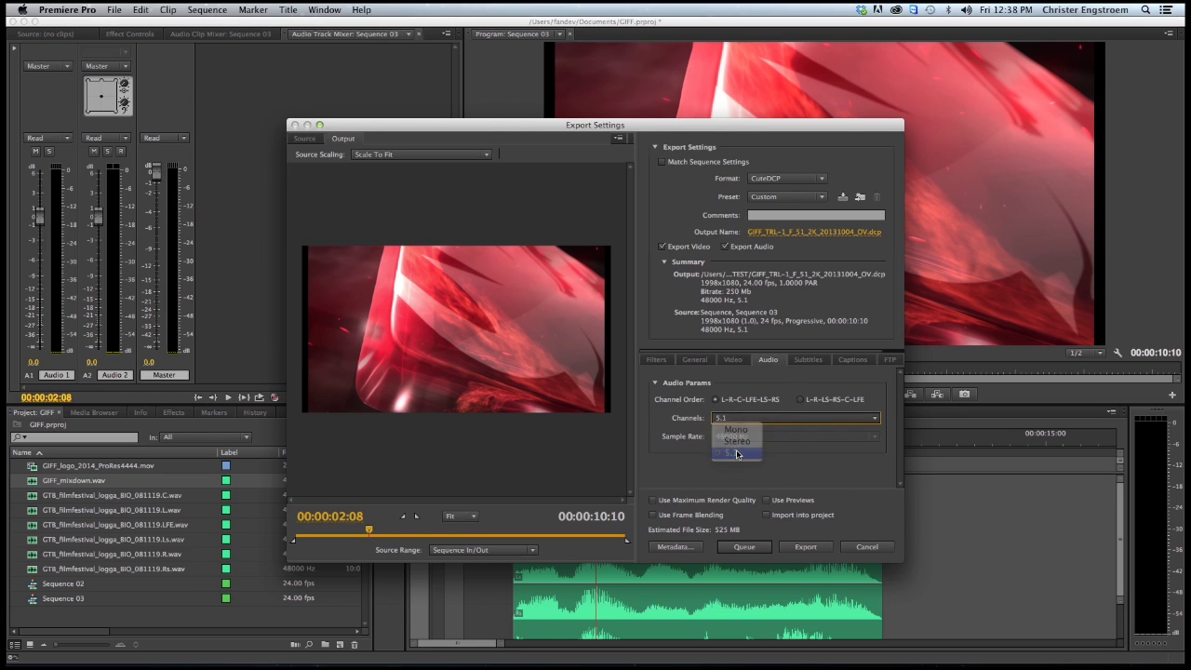
click(800, 402)
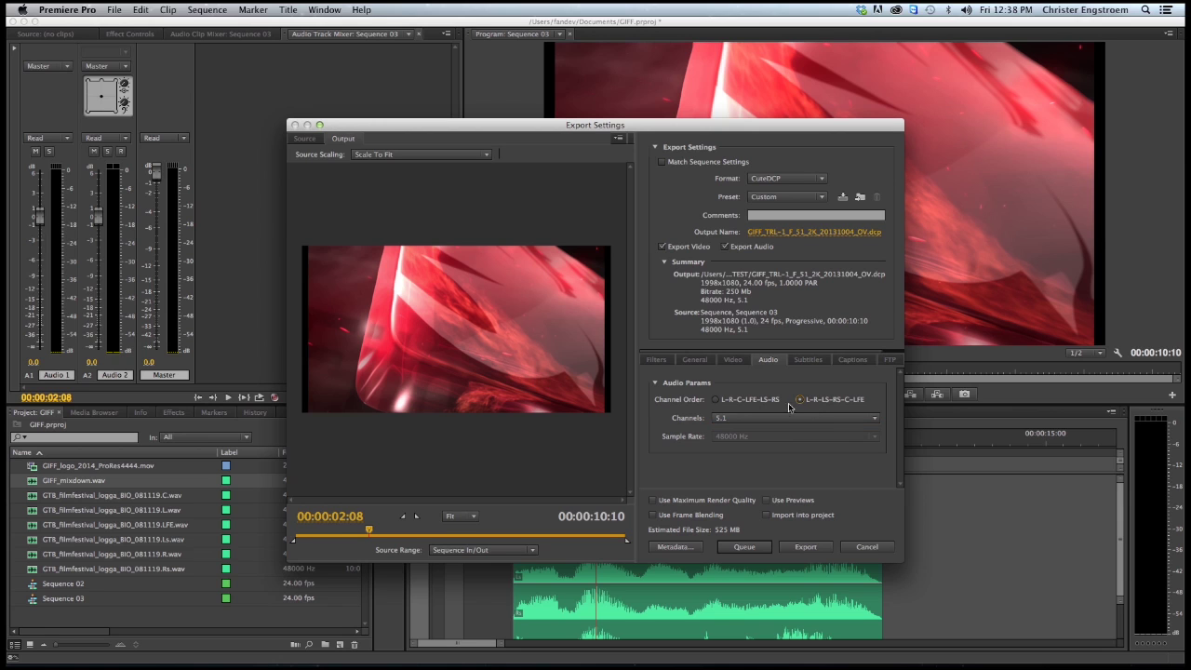
drag(670, 126, 425, 19)
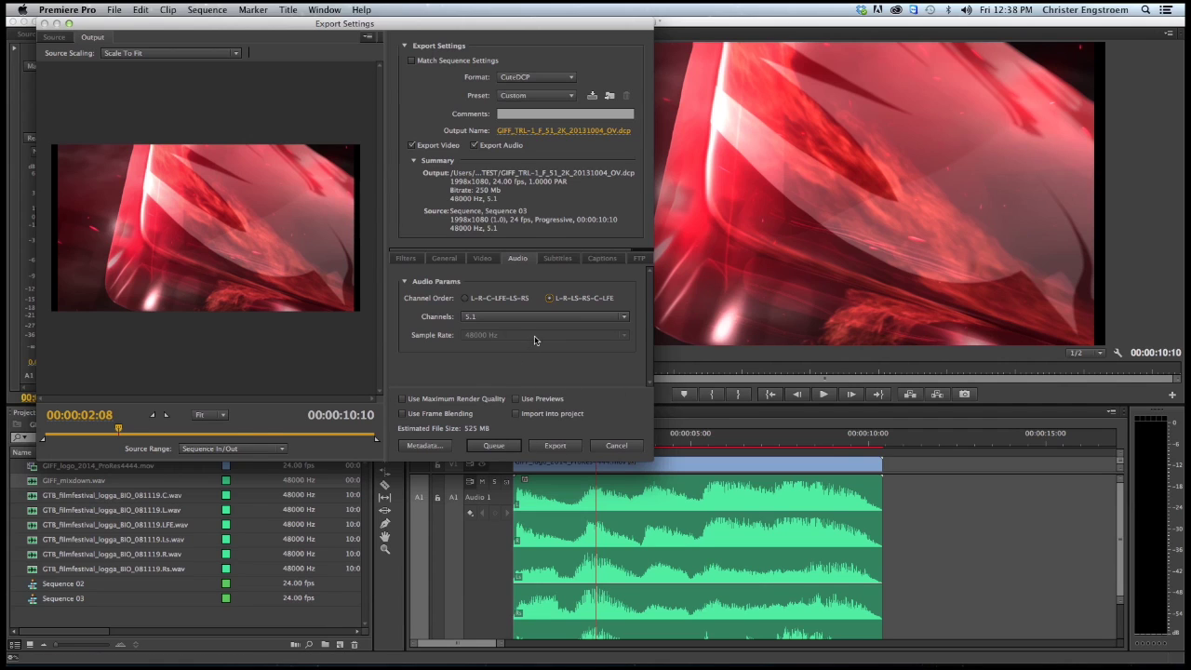
Queue the Sequence 03 DCP export in Media Encoder and copy Sequence 02's content title.
click(494, 445)
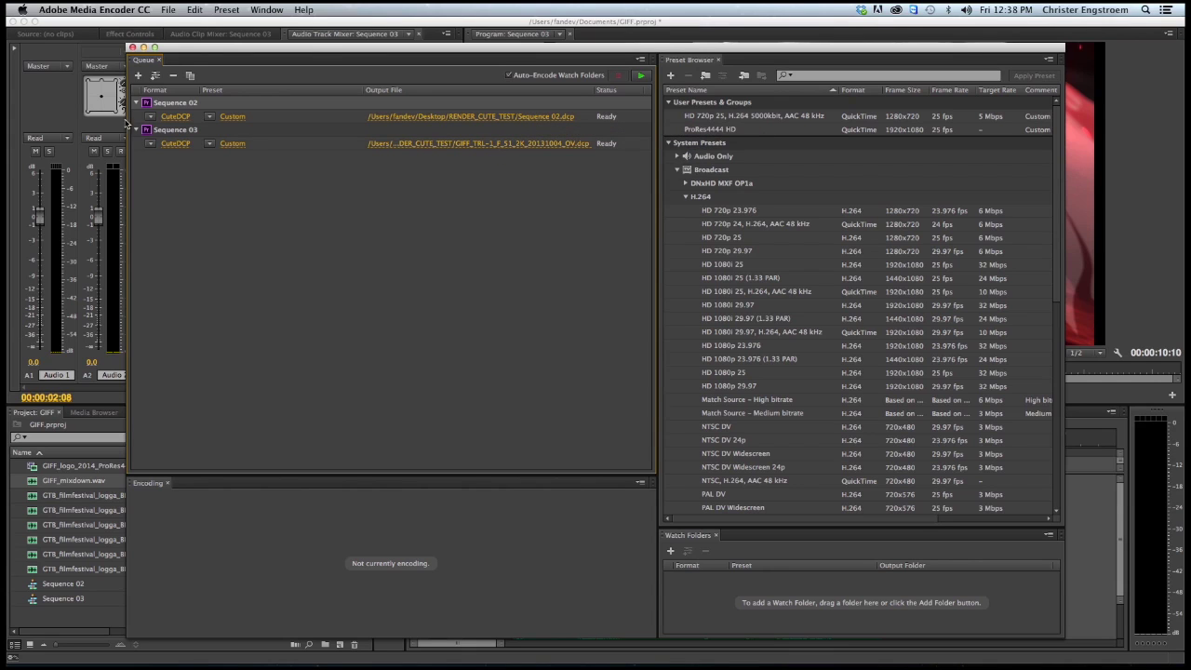
right_click(226, 118)
click(457, 183)
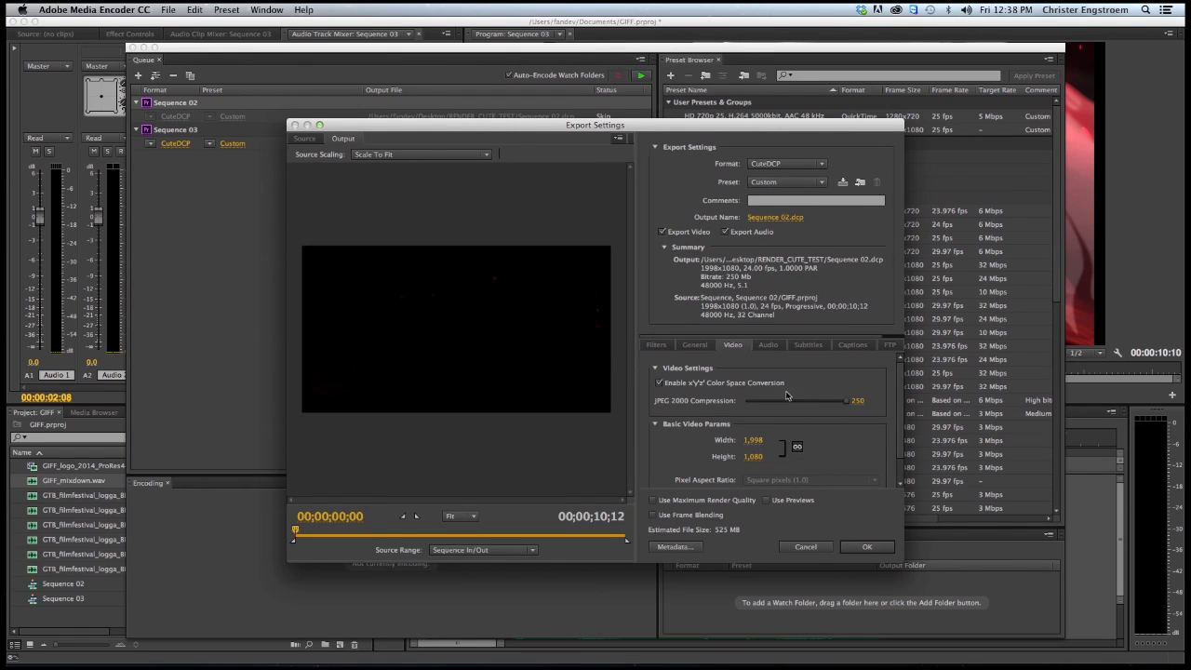
click(695, 344)
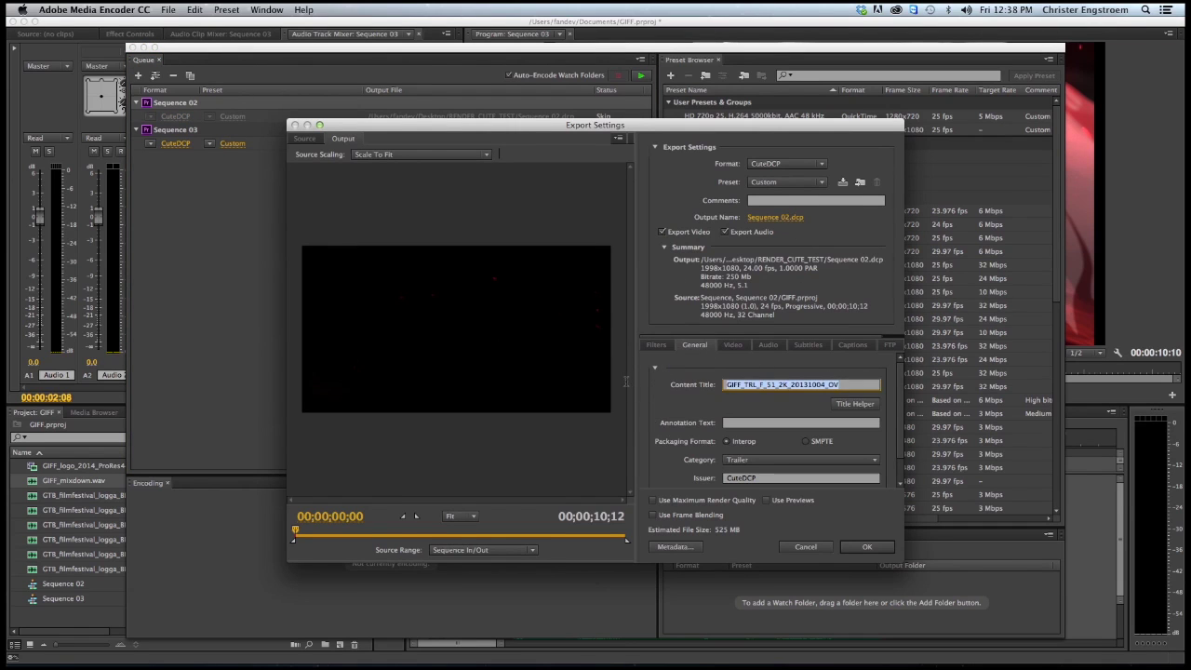
right_click(782, 385)
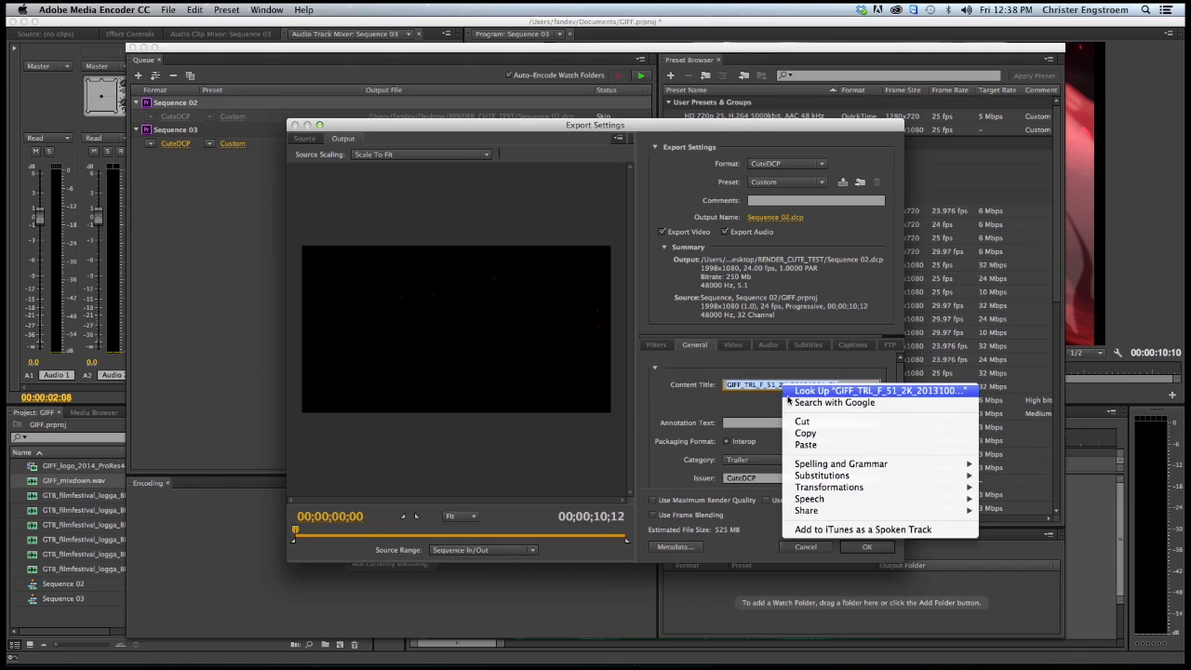
click(803, 438)
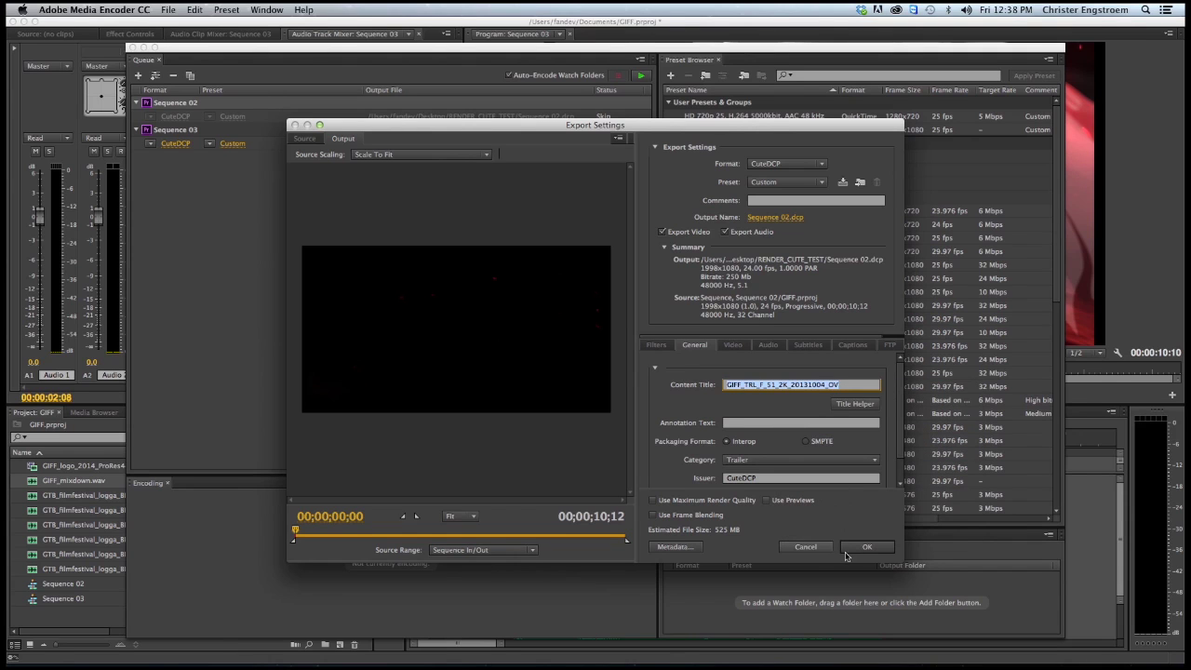
click(851, 549)
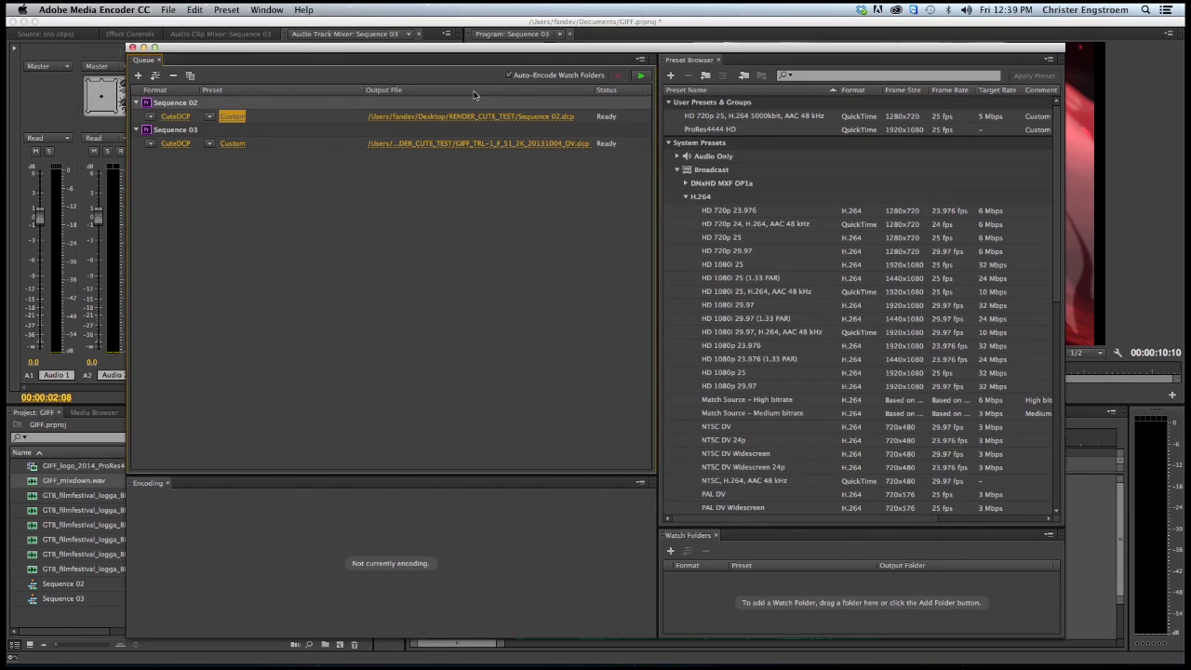
Bring up the Save As dialog for Sequence 02's output file and select its whole name.
click(547, 117)
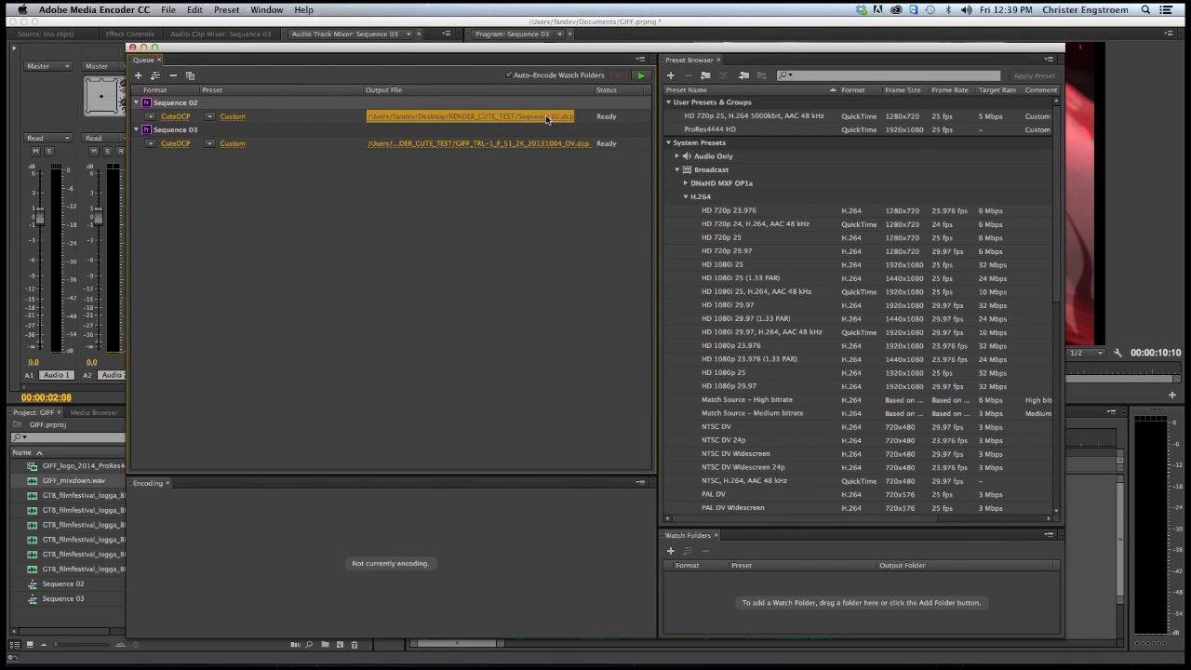
click(564, 116)
click(594, 145)
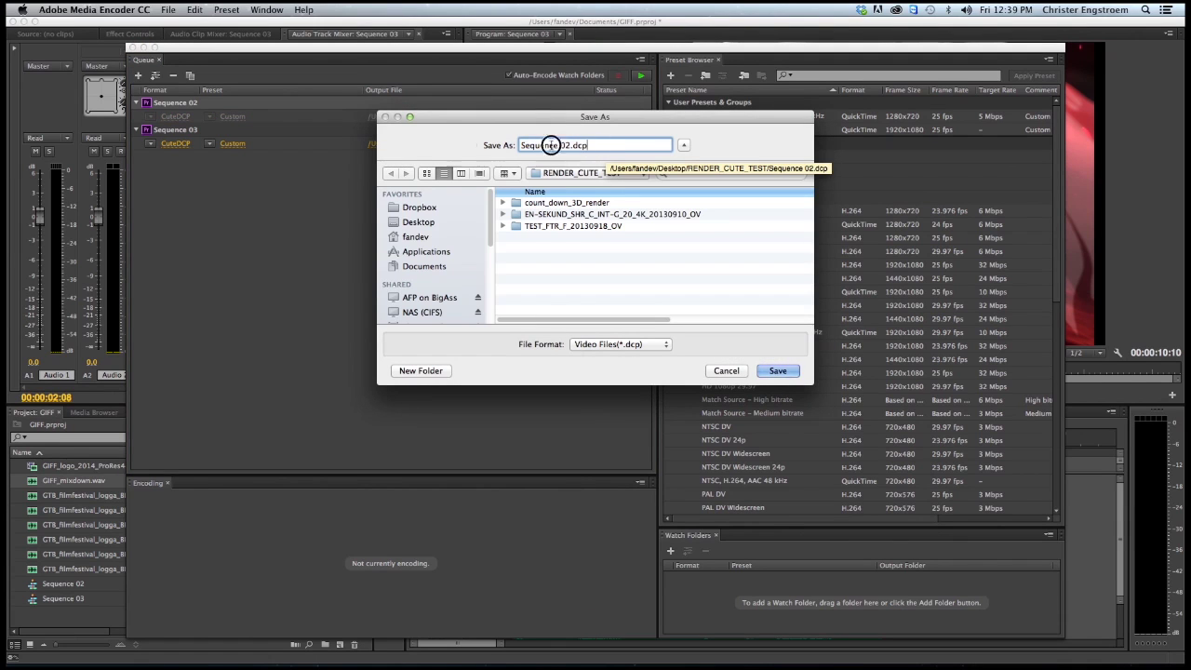
key(super+a)
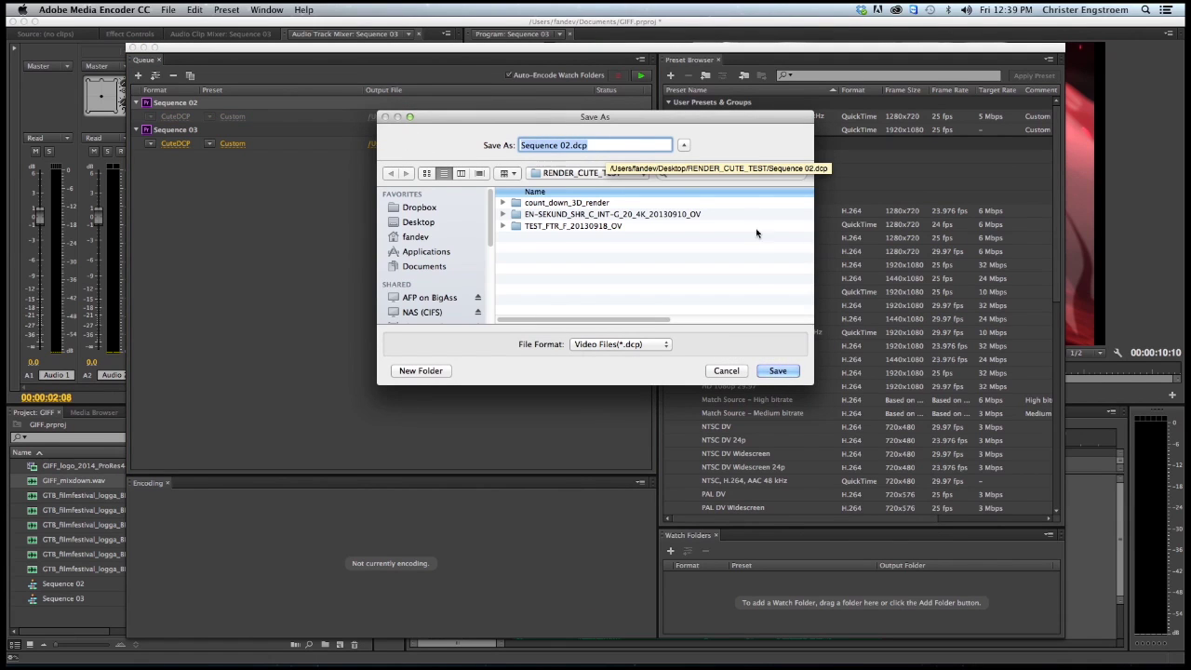